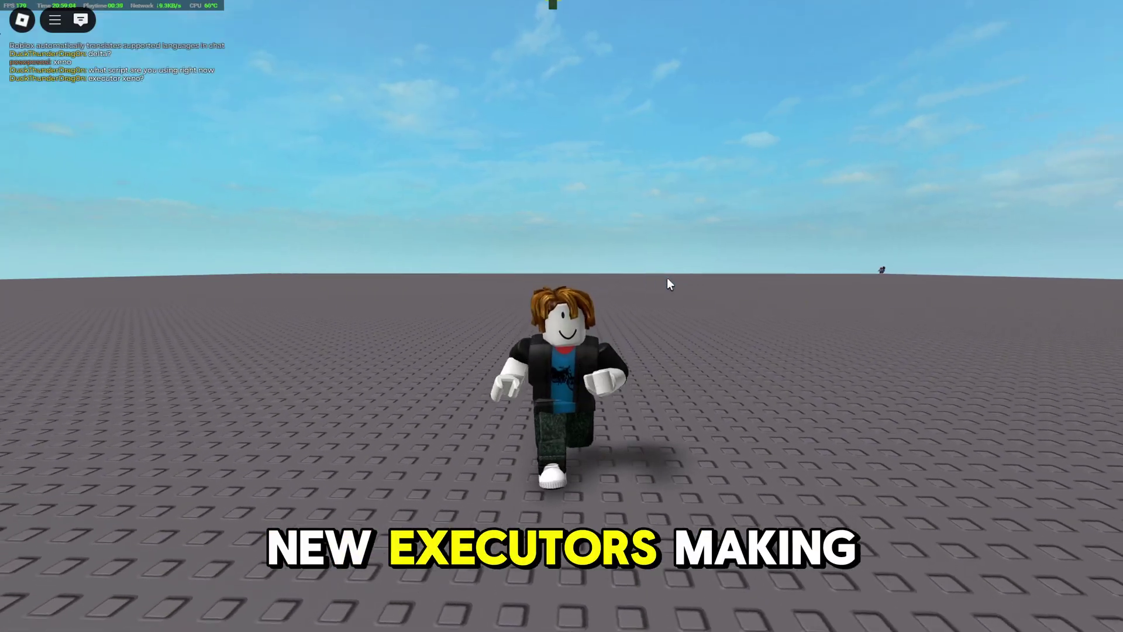
{"action": "right_click", "coordinate": [666, 277]}
{"action": "key", "text": "space"}
{"action": "key", "text": "w"}
{"action": "right_click", "coordinate": [630, 268]}
{"action": "key", "text": "s"}
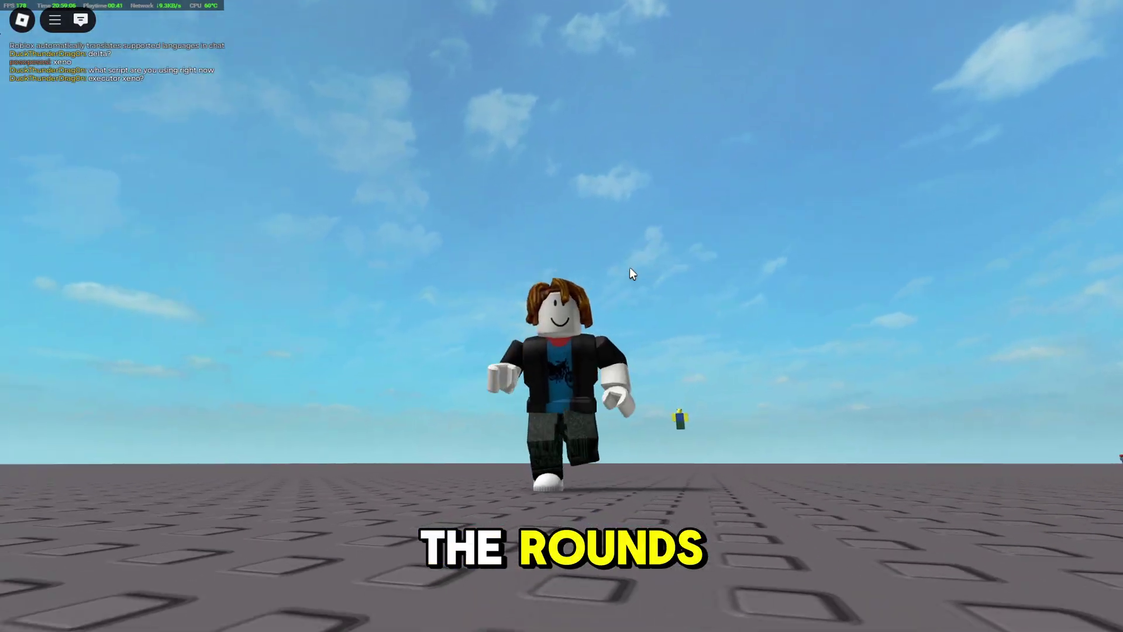
{"action": "key", "text": "space"}
{"action": "mouse_move", "coordinate": [173, 105]}
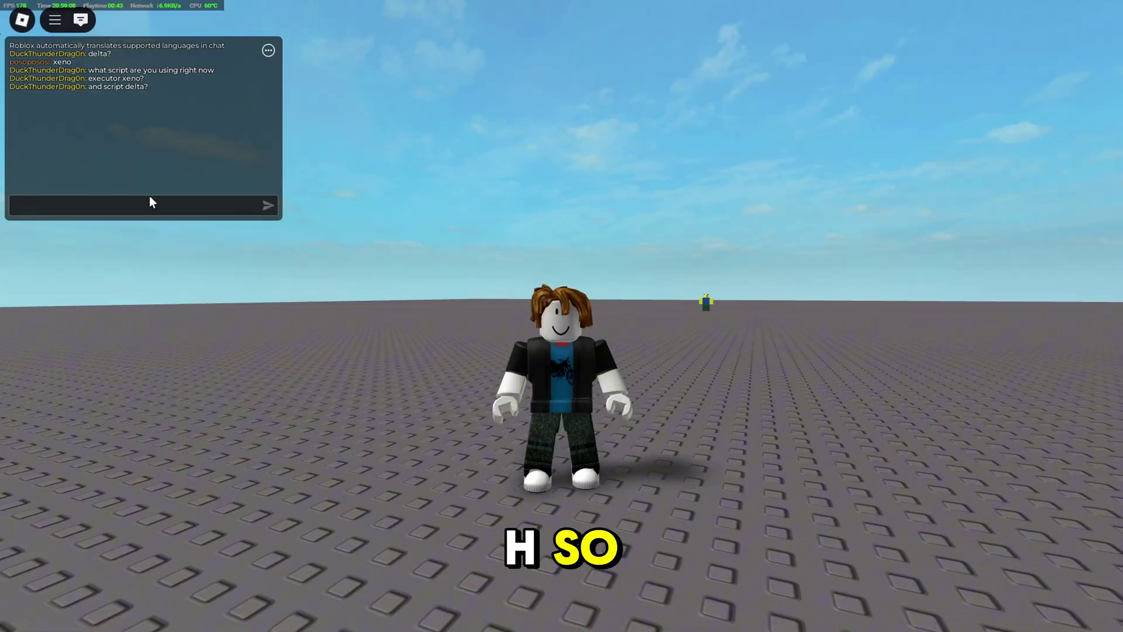
{"action": "left_click", "coordinate": [151, 203]}
{"action": "type", "text": "USE"}
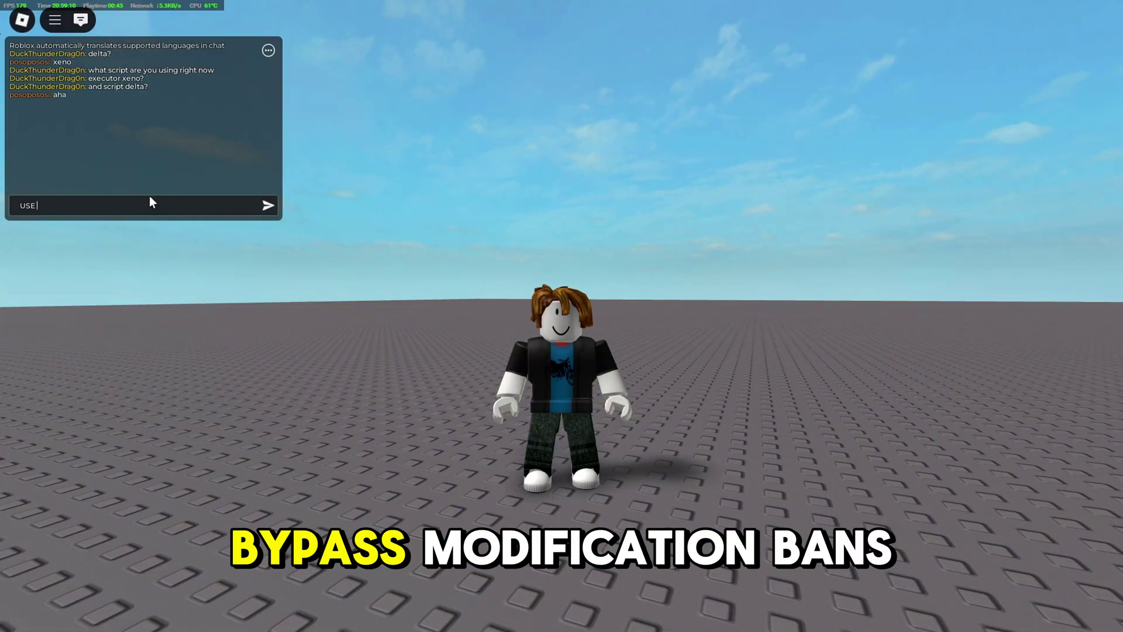
{"action": "type", "text": "s"}
{"action": "right_click", "coordinate": [357, 305]}
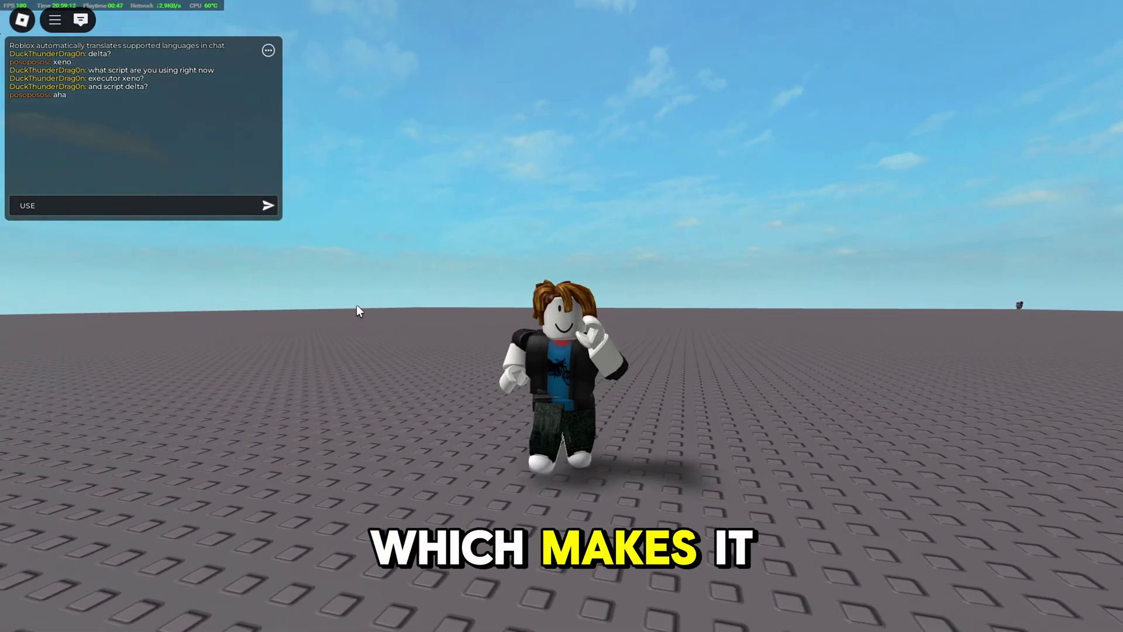
{"action": "key", "text": "space"}
{"action": "left_click", "coordinate": [35, 203]}
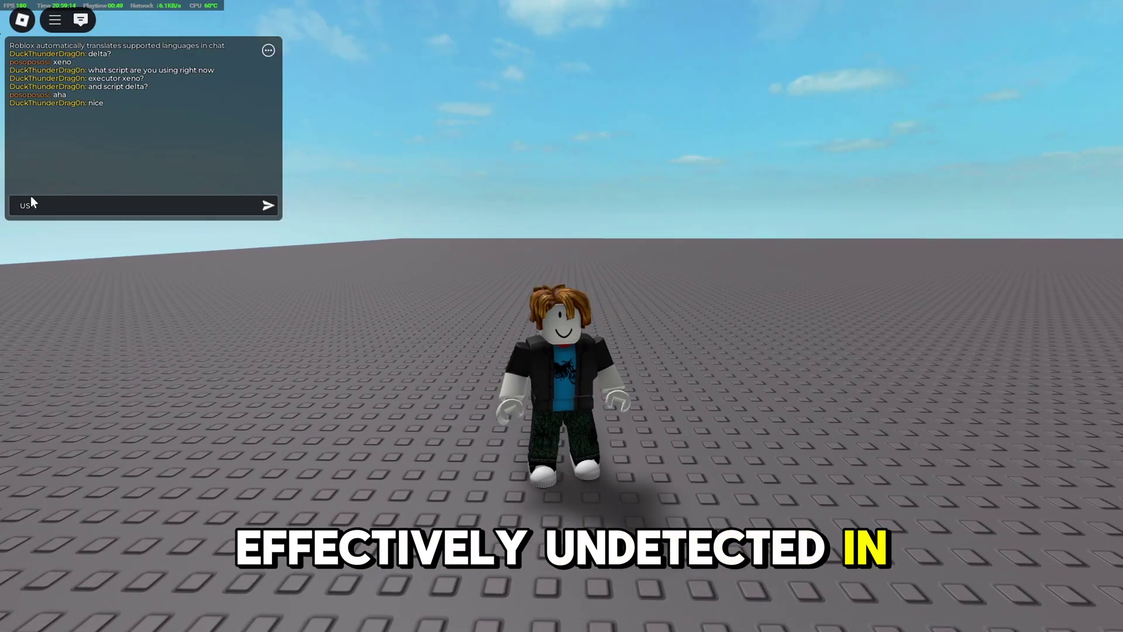
{"action": "left_click", "coordinate": [258, 319]}
{"action": "key", "text": "s"}
{"action": "right_click", "coordinate": [263, 320]}
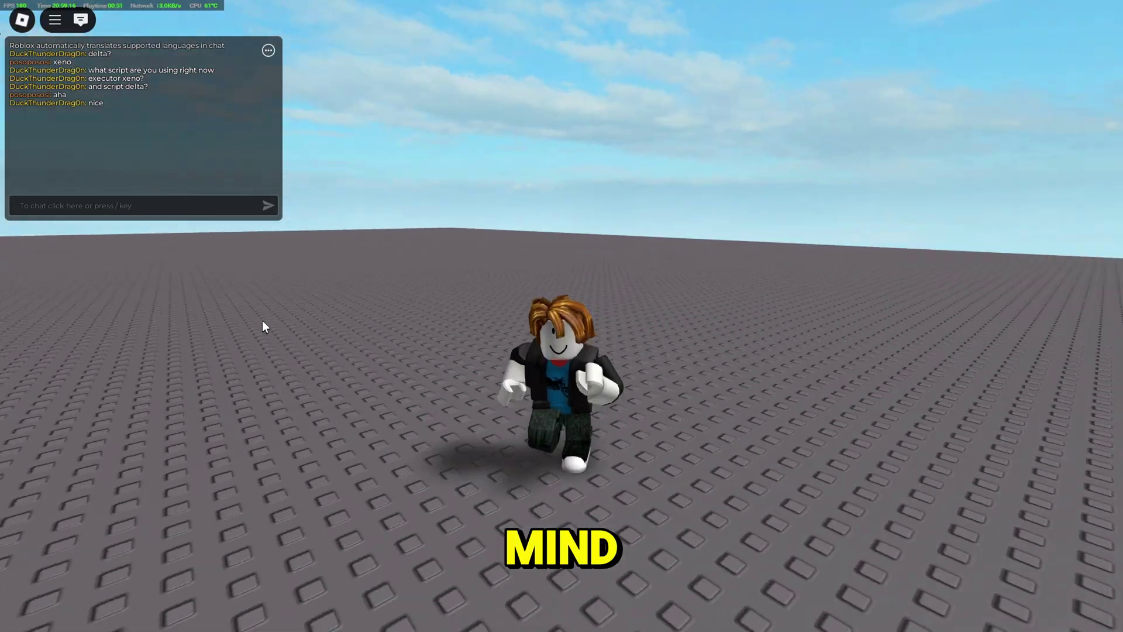
{"action": "right_click", "coordinate": [264, 311]}
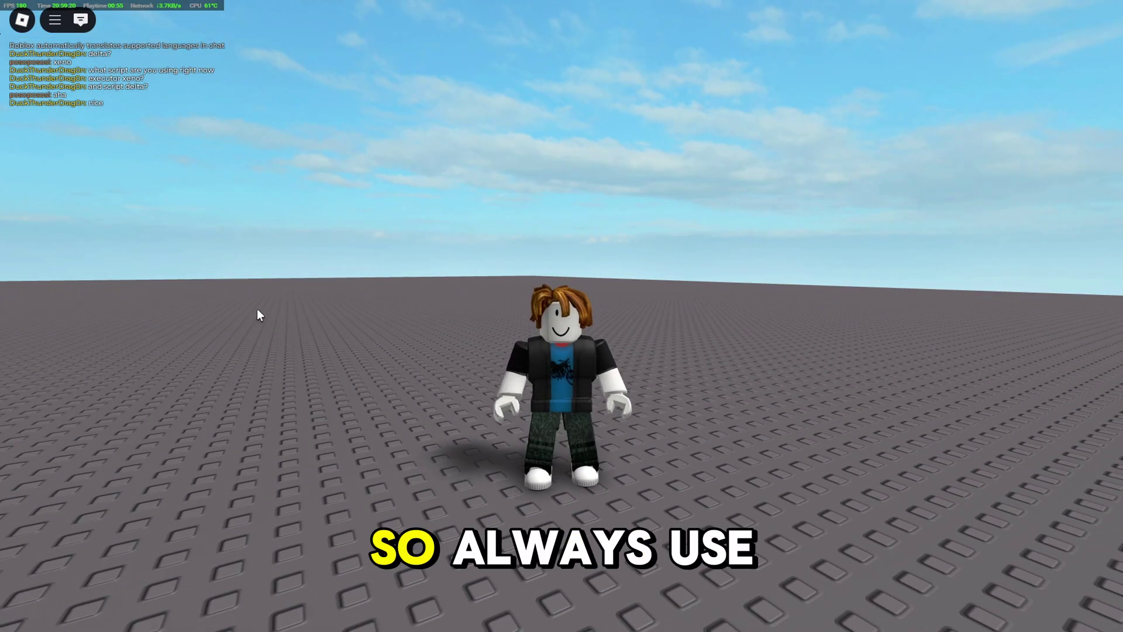
{"action": "key", "text": "s"}
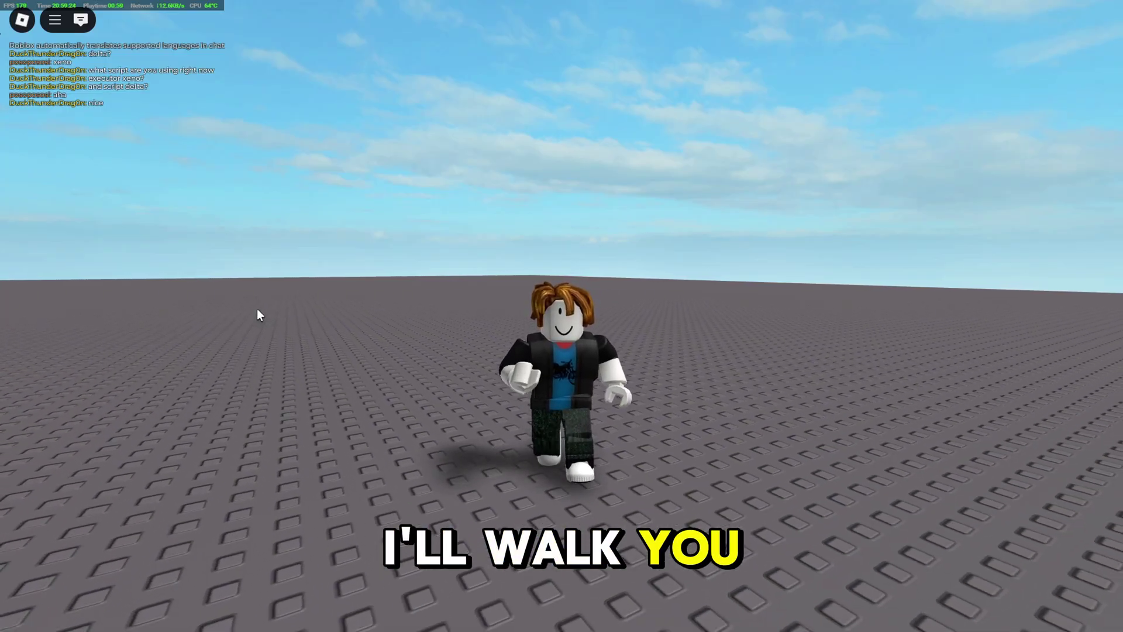
{"action": "key", "text": "space"}
{"action": "key", "text": "d"}
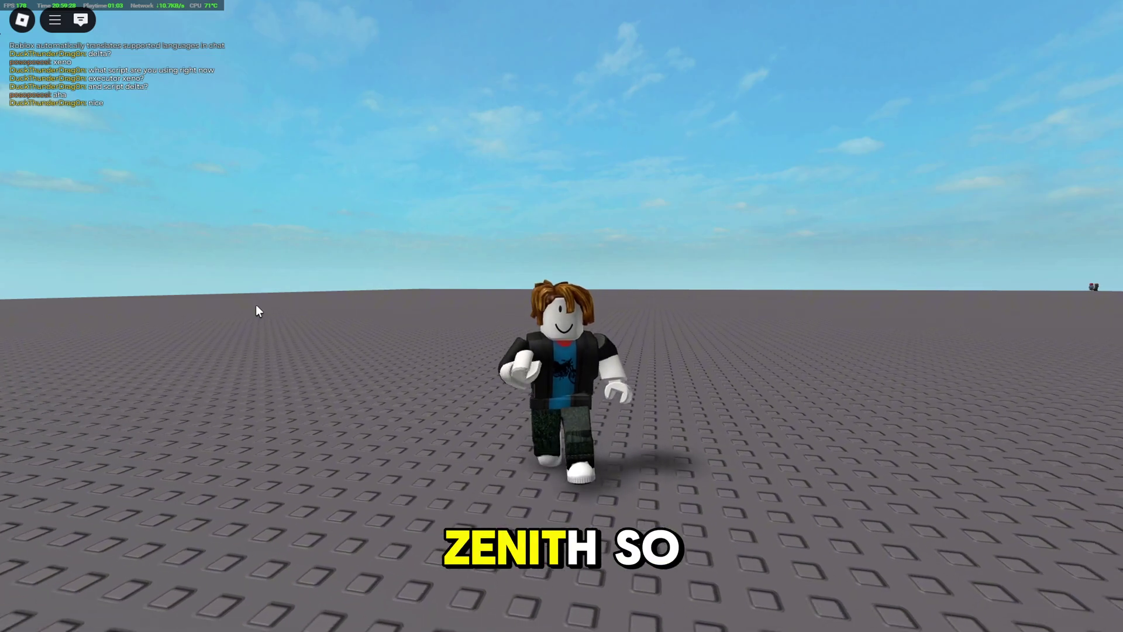
{"action": "key", "text": "s"}
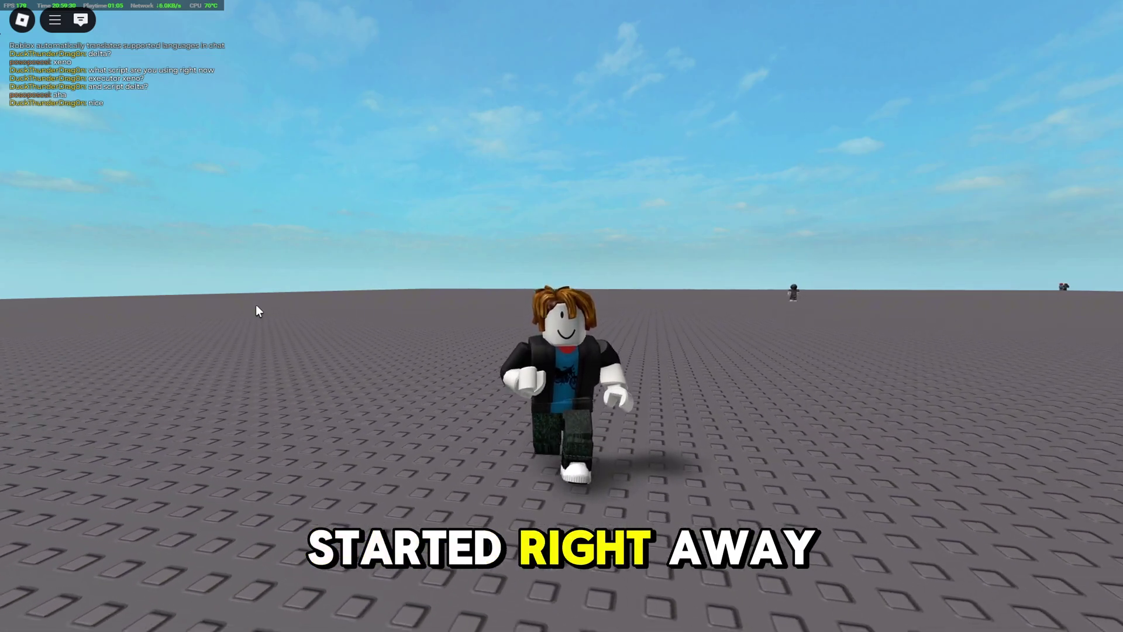
{"action": "key", "text": "a"}
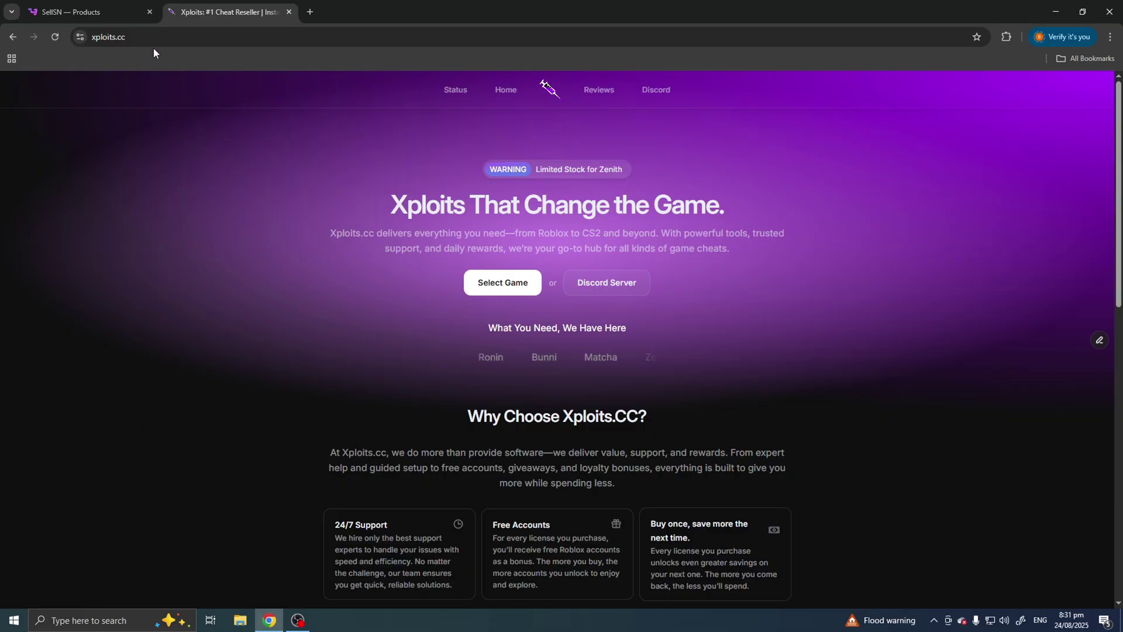
- Review the Xploits.cc home page, including its introduction and the reasons listed for choosing the reseller
{"action": "scroll", "coordinate": [409, 281], "scroll_direction": "down", "scroll_amount": 4}
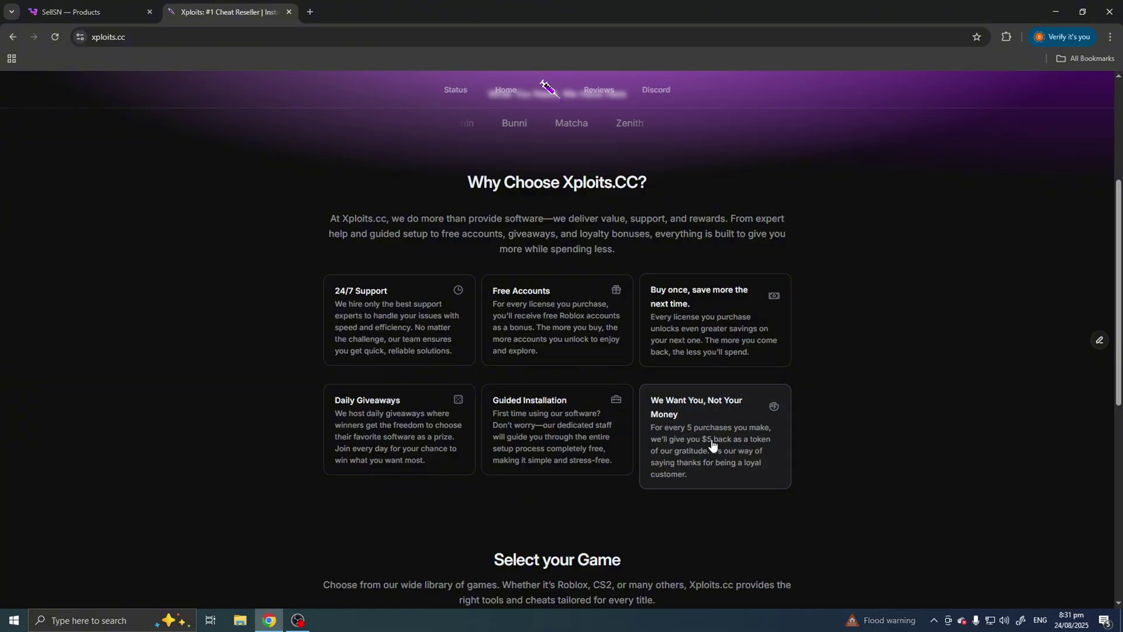
{"action": "scroll", "coordinate": [761, 462], "scroll_direction": "up", "scroll_amount": 1}
{"action": "scroll", "coordinate": [761, 462], "scroll_direction": "up", "scroll_amount": 3}
{"action": "scroll", "coordinate": [671, 459], "scroll_direction": "down", "scroll_amount": 3}
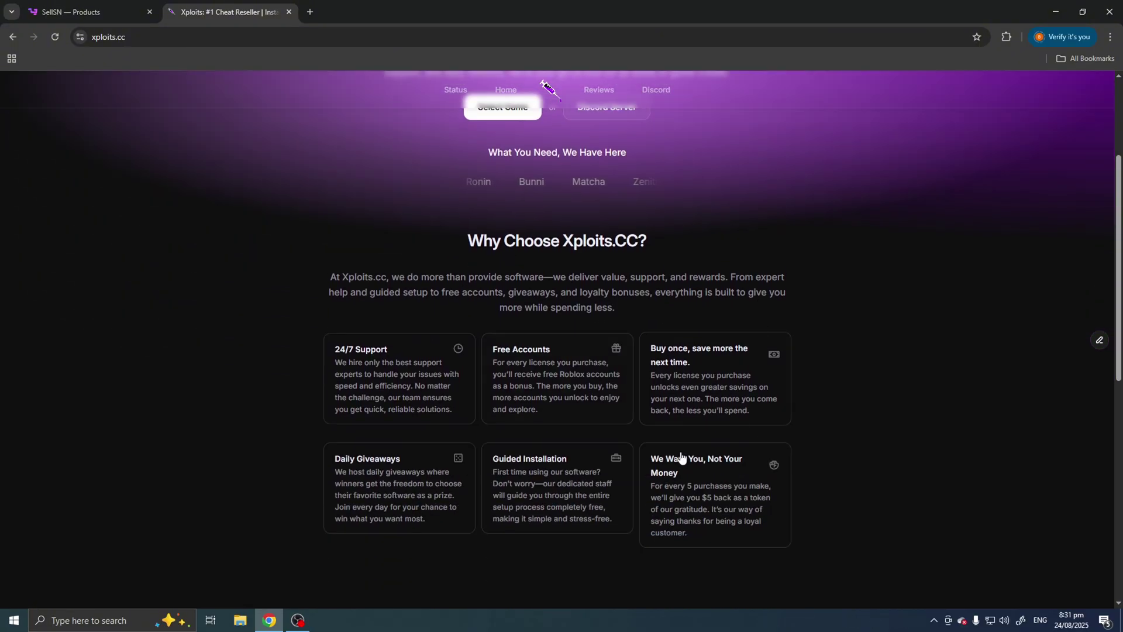
{"action": "scroll", "coordinate": [633, 441], "scroll_direction": "down", "scroll_amount": 1}
{"action": "scroll", "coordinate": [658, 377], "scroll_direction": "up", "scroll_amount": 2}
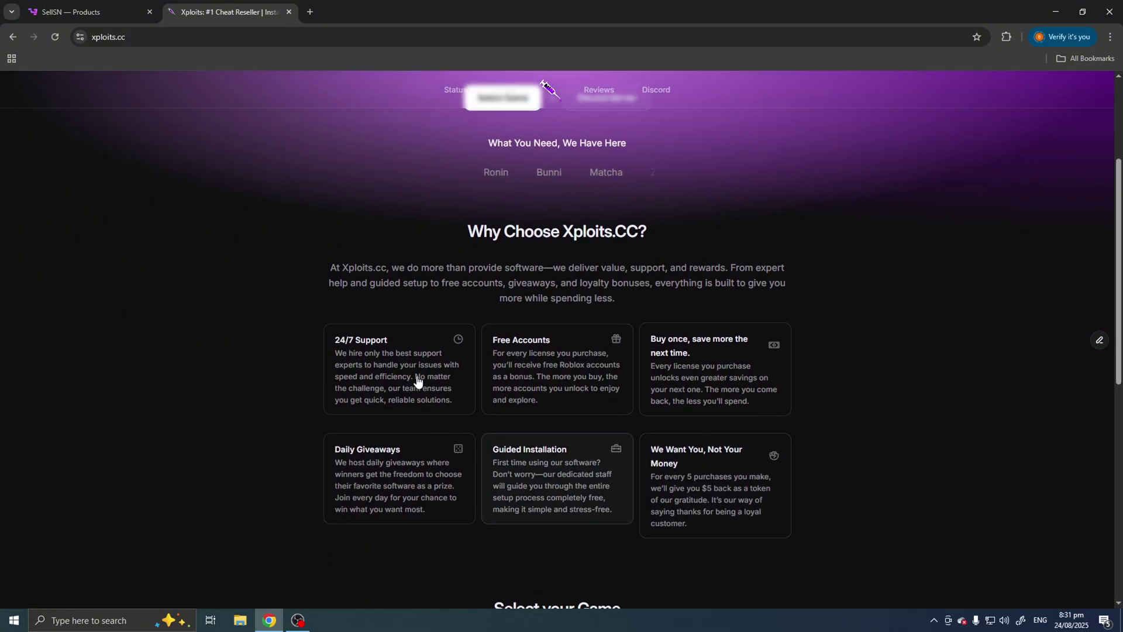
{"action": "scroll", "coordinate": [653, 370], "scroll_direction": "up", "scroll_amount": 2}
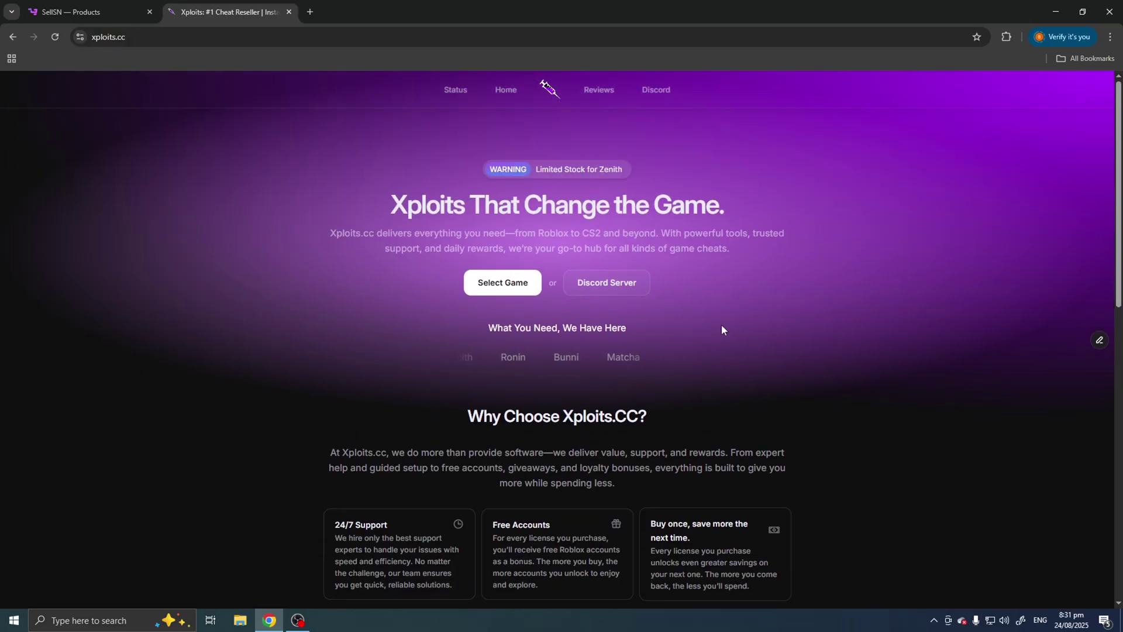
{"action": "scroll", "coordinate": [473, 374], "scroll_direction": "down", "scroll_amount": 1}
{"action": "scroll", "coordinate": [462, 303], "scroll_direction": "up", "scroll_amount": 1}
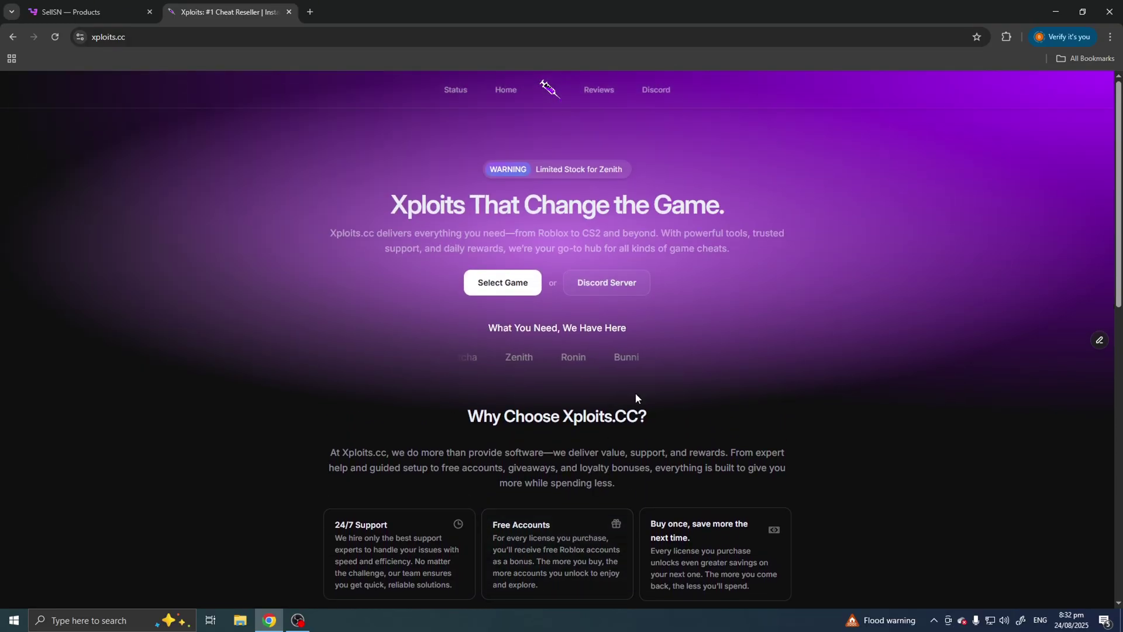
{"action": "scroll", "coordinate": [491, 368], "scroll_direction": "down", "scroll_amount": 3}
{"action": "scroll", "coordinate": [492, 370], "scroll_direction": "up", "scroll_amount": 3}
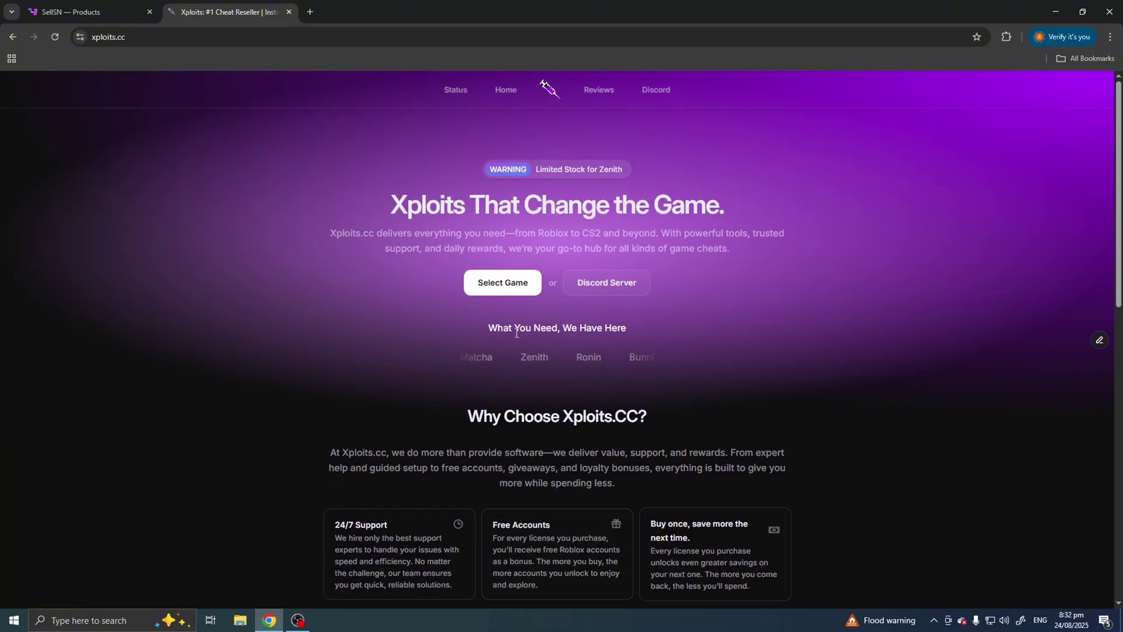
- Choose Roblox as the game and open the product page of the Zenith executor
{"action": "left_click", "coordinate": [475, 287]}
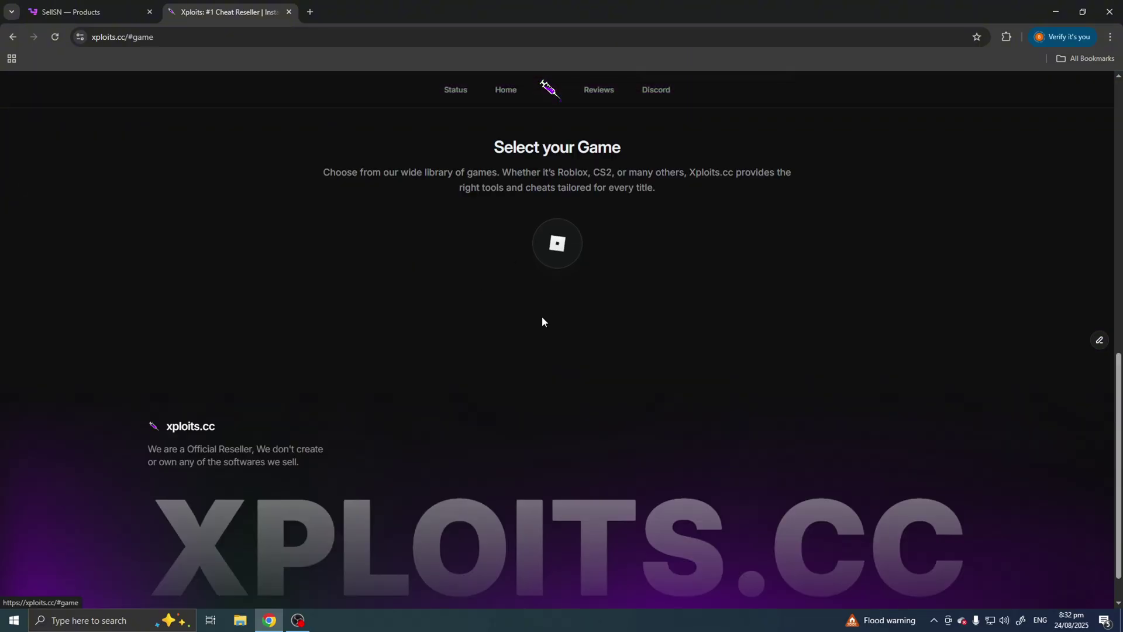
{"action": "left_click", "coordinate": [558, 242]}
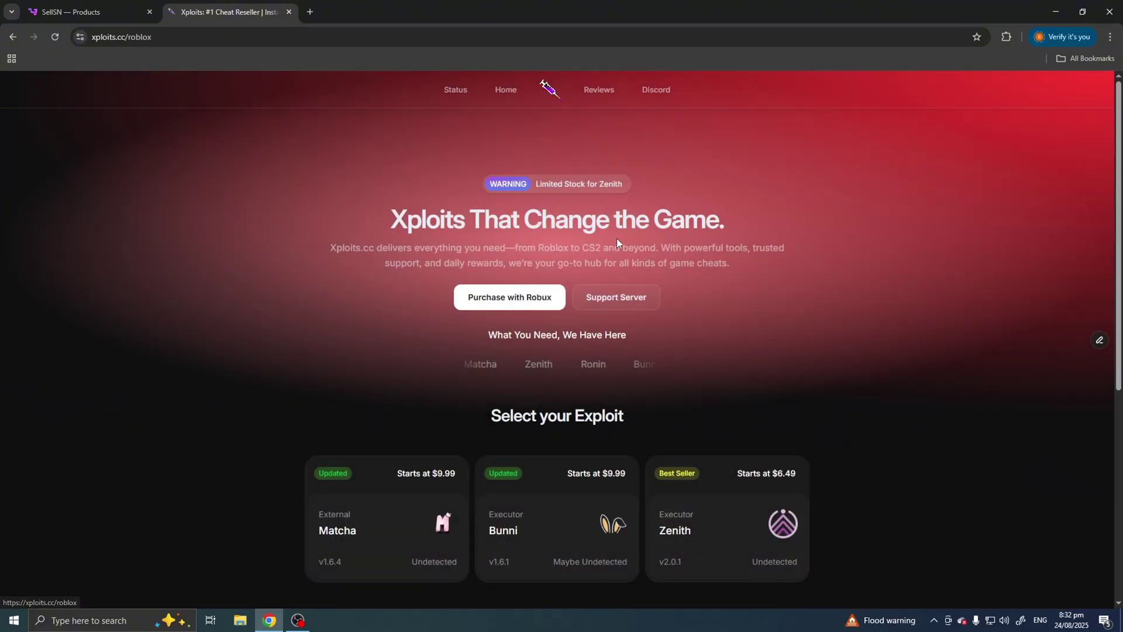
{"action": "scroll", "coordinate": [499, 260], "scroll_direction": "down", "scroll_amount": 1}
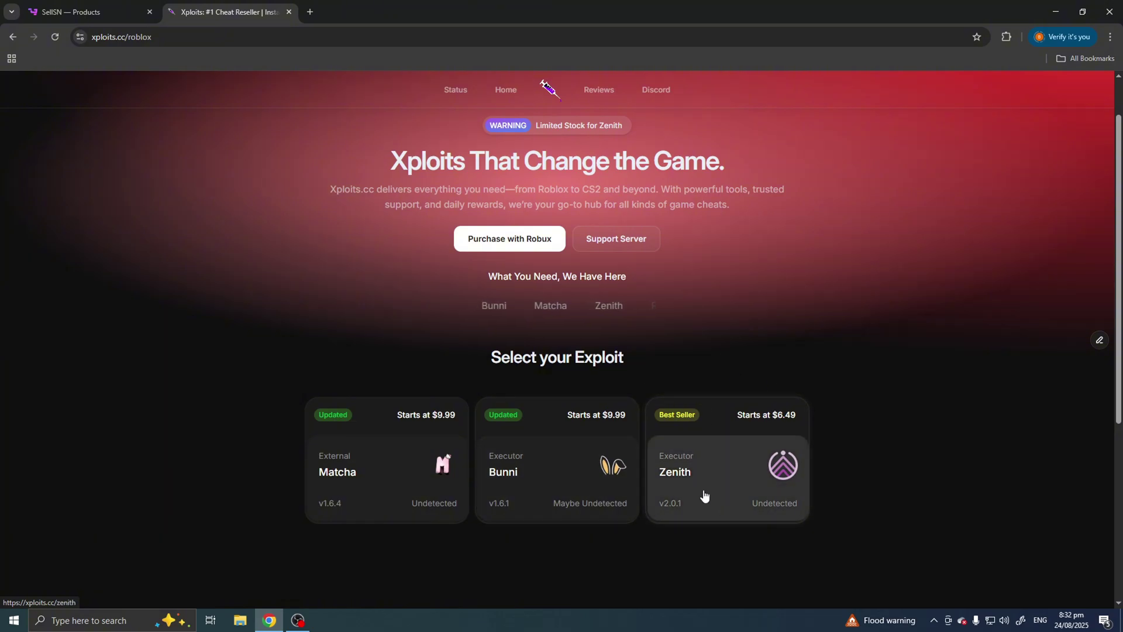
{"action": "left_click", "coordinate": [705, 455]}
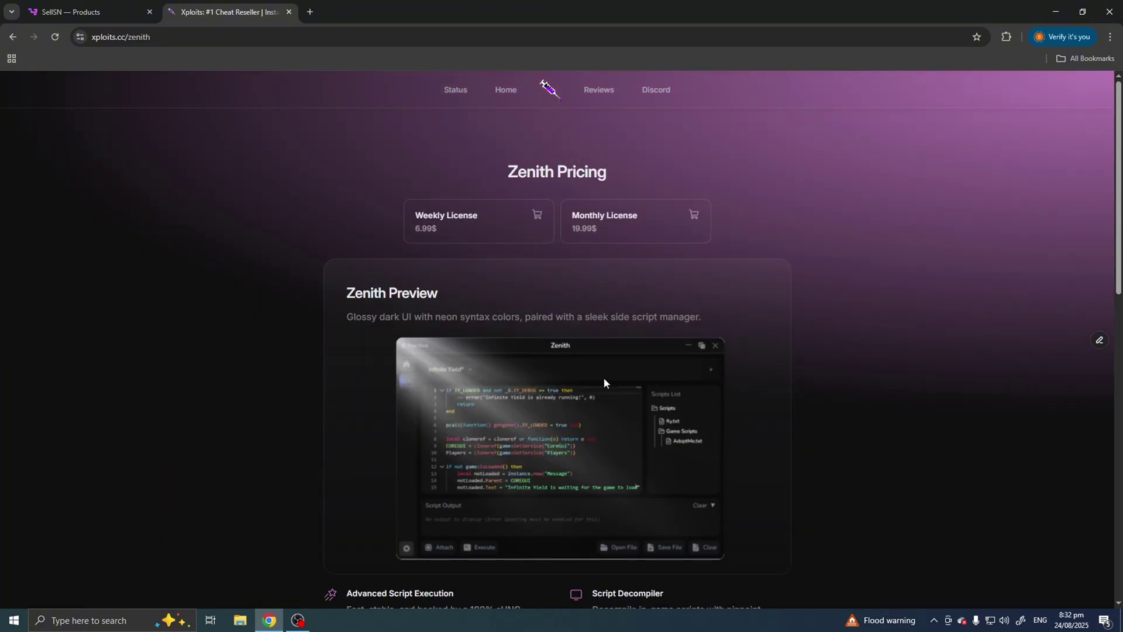
- Examine the Zenith page's interface preview, feature list, installation guide section and license pricing
{"action": "scroll", "coordinate": [499, 404], "scroll_direction": "down", "scroll_amount": 3}
{"action": "scroll", "coordinate": [439, 433], "scroll_direction": "down", "scroll_amount": 2}
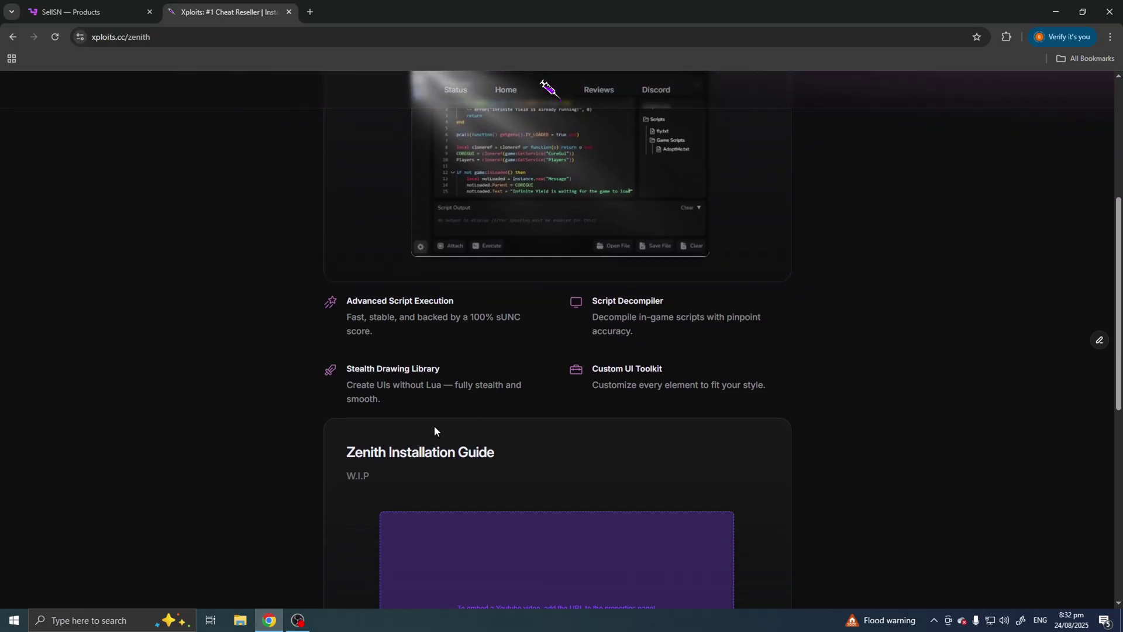
{"action": "scroll", "coordinate": [485, 437], "scroll_direction": "down", "scroll_amount": 3}
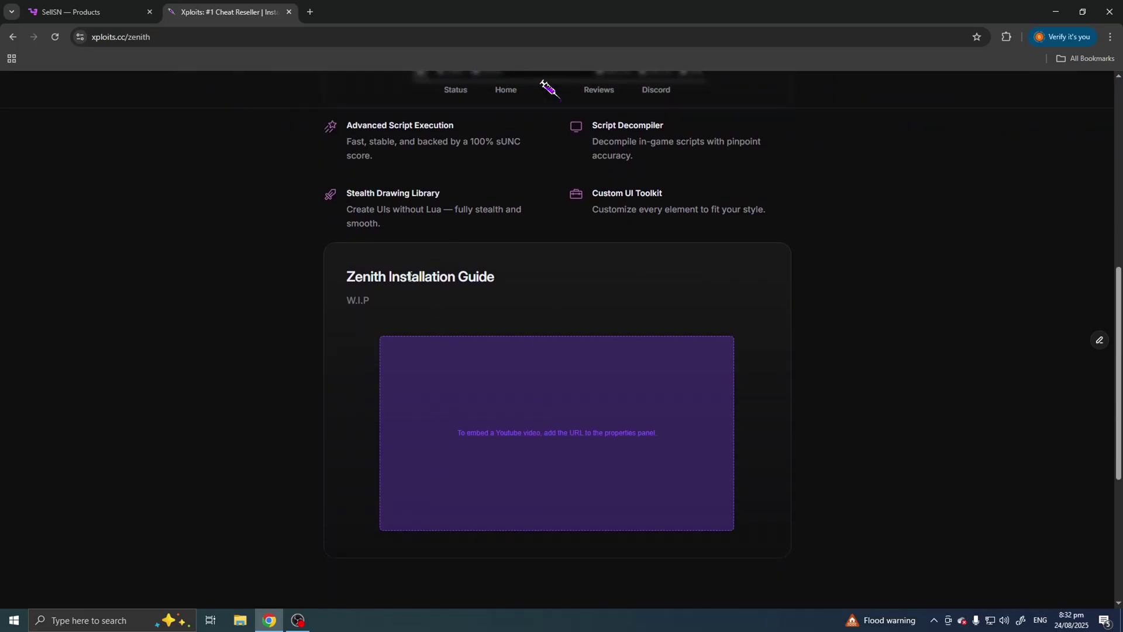
{"action": "left_click_drag", "start_coordinate": [410, 276], "coordinate": [493, 278]}
{"action": "left_click", "coordinate": [416, 301]}
{"action": "scroll", "coordinate": [532, 434], "scroll_direction": "up", "scroll_amount": 6}
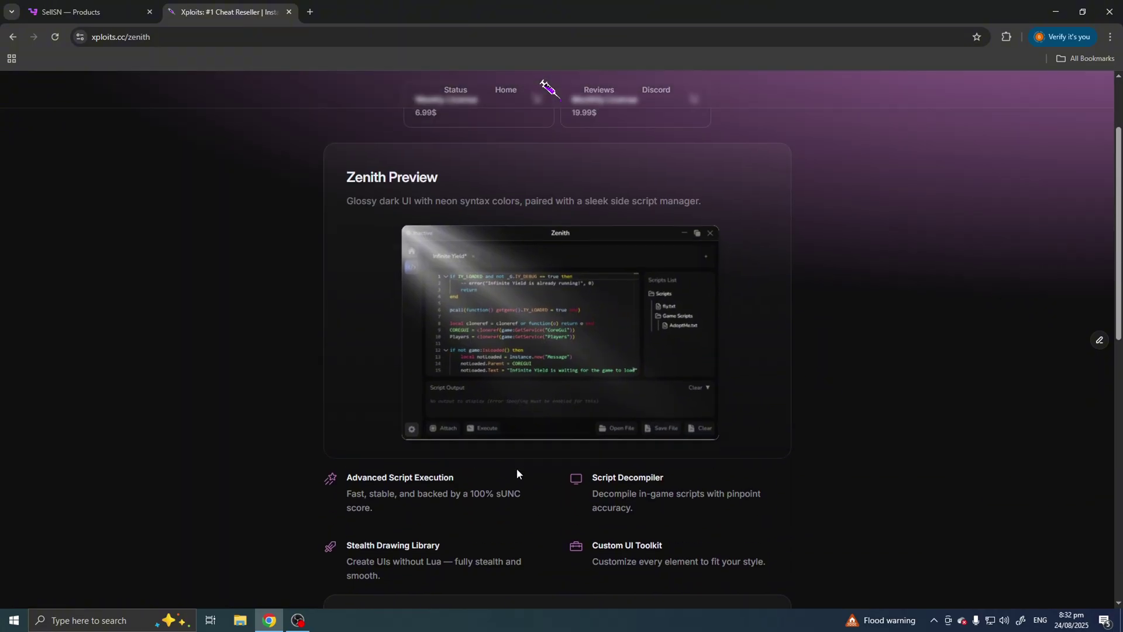
{"action": "scroll", "coordinate": [517, 470], "scroll_direction": "up", "scroll_amount": 2}
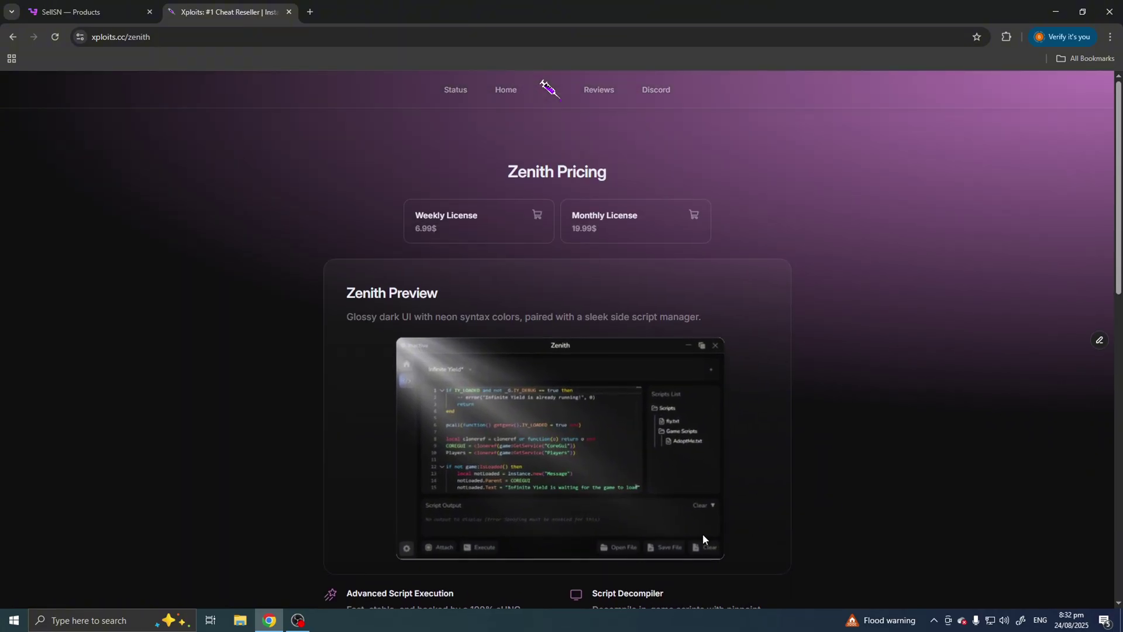
- Open the checkout for the weekly Zenith license and review its delivery and payment options
{"action": "left_click", "coordinate": [466, 220]}
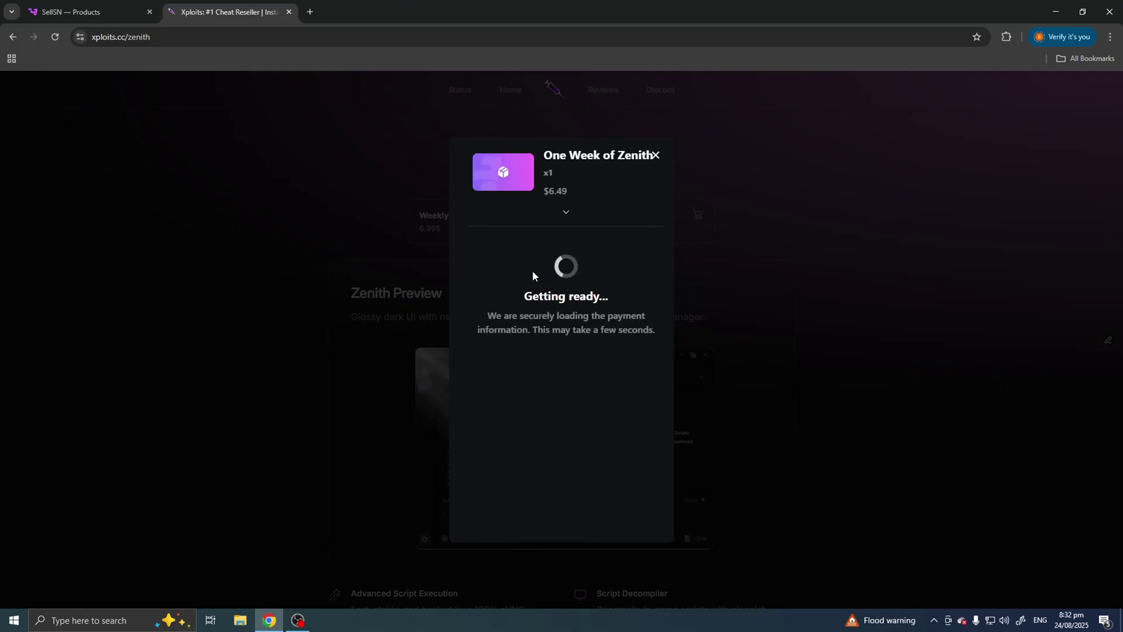
{"action": "scroll", "coordinate": [499, 289], "scroll_direction": "down", "scroll_amount": 3}
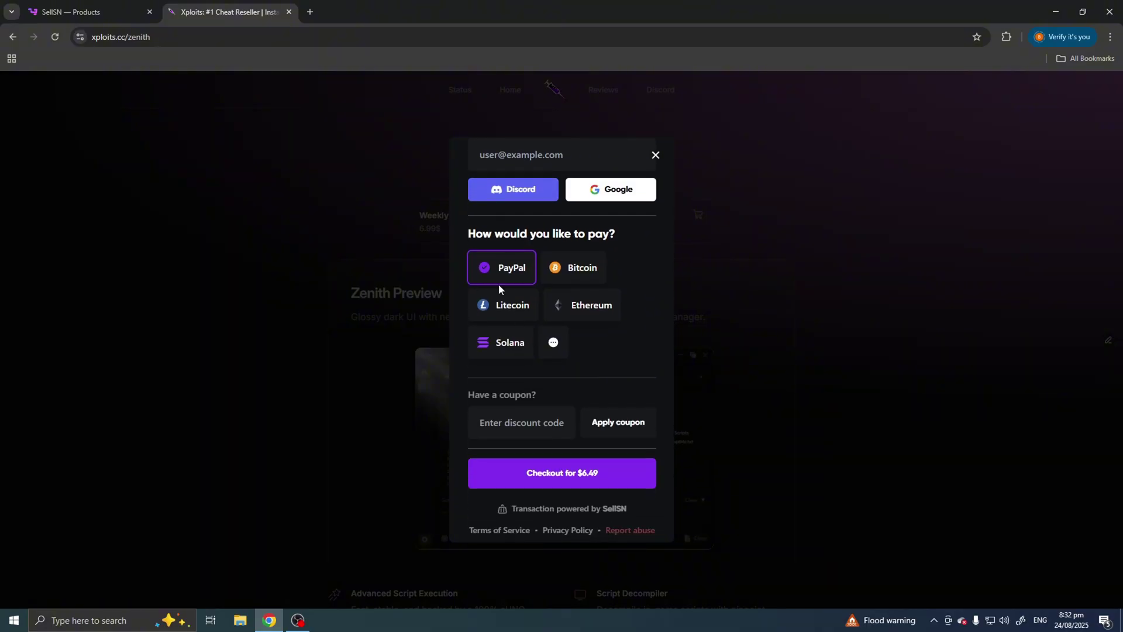
{"action": "scroll", "coordinate": [535, 274], "scroll_direction": "up", "scroll_amount": 3}
- Try out the checkout's delivery email field with placeholder text, check the coupon field, and close the checkout without buying
{"action": "left_click", "coordinate": [550, 316]}
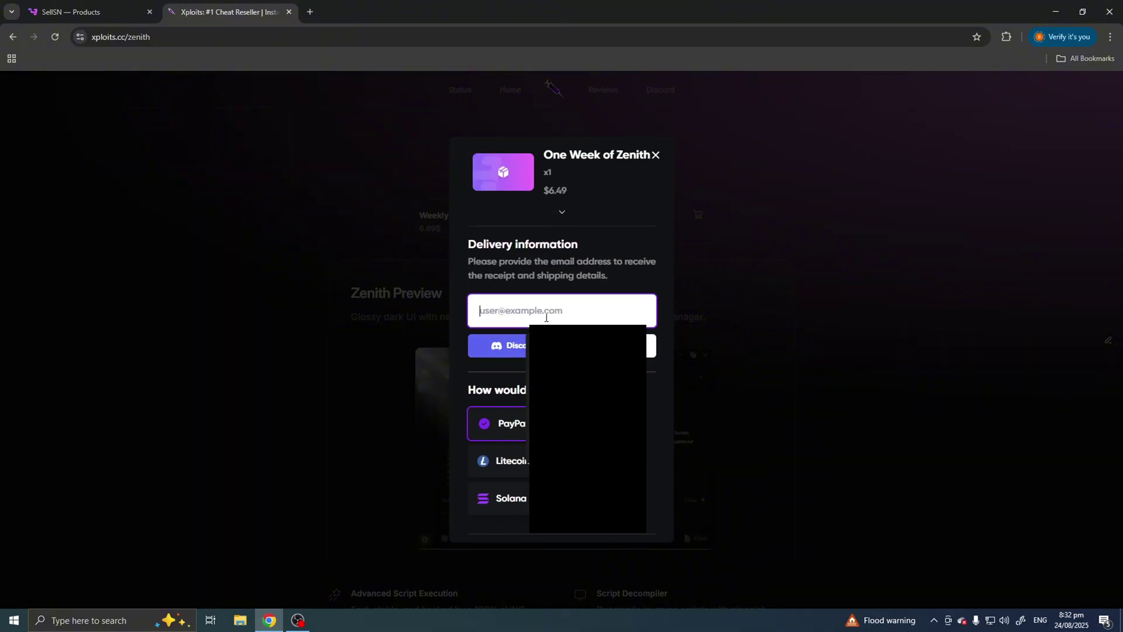
{"action": "type", "text": "asdjasdjgv"}
{"action": "key", "text": "ctrl+a"}
{"action": "key", "text": "BackSpace"}
{"action": "type", "text": "asd"}
{"action": "scroll", "coordinate": [503, 410], "scroll_direction": "down", "scroll_amount": 3}
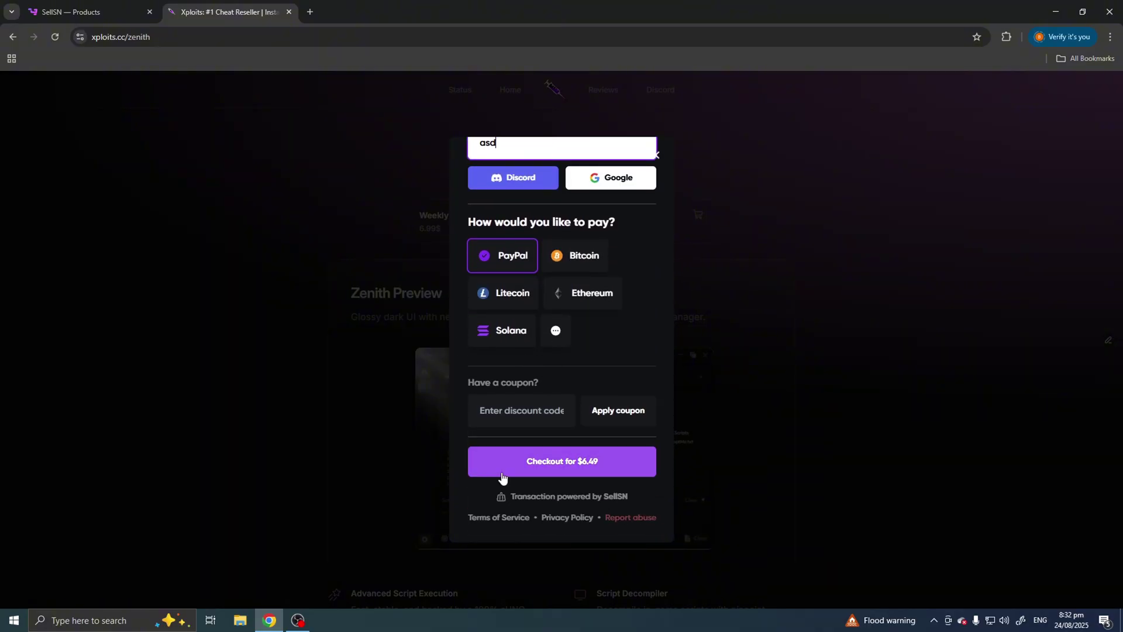
{"action": "left_click", "coordinate": [513, 417]}
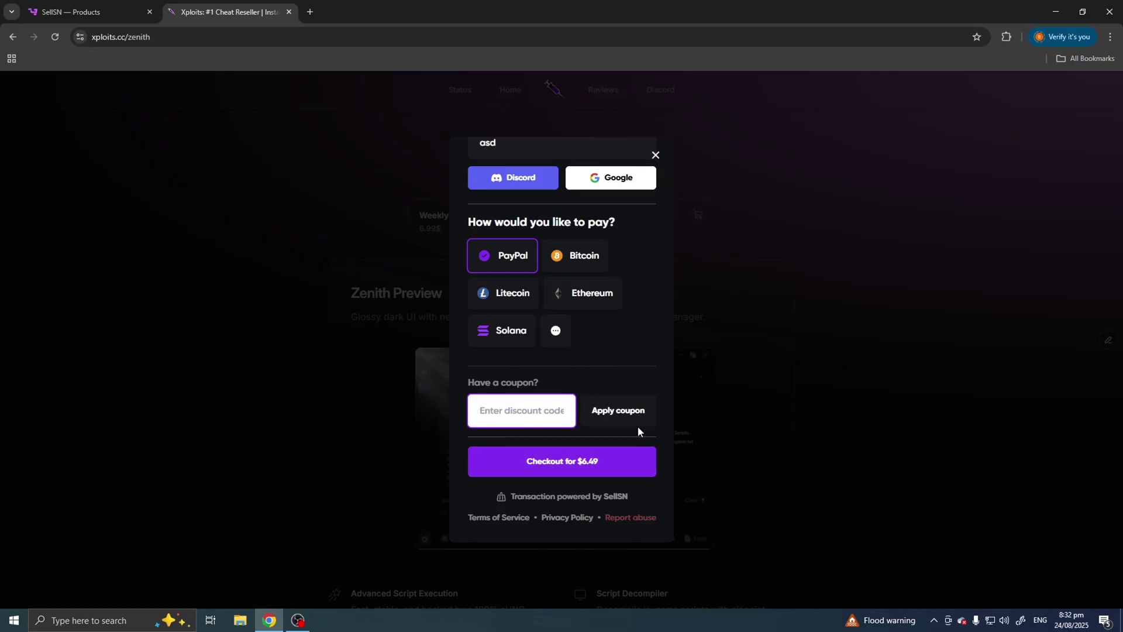
{"action": "scroll", "coordinate": [638, 427], "scroll_direction": "up", "scroll_amount": 3}
{"action": "left_click", "coordinate": [655, 167]}
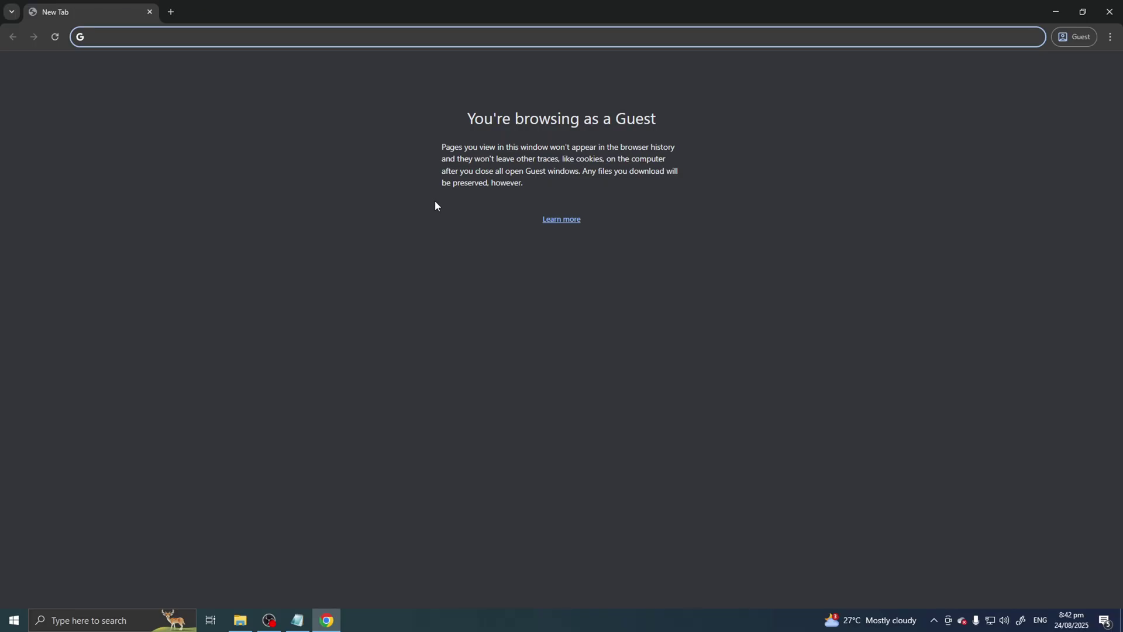
- Go to zenith.win and open the account registration form
{"action": "type", "text": "zenith.w"}
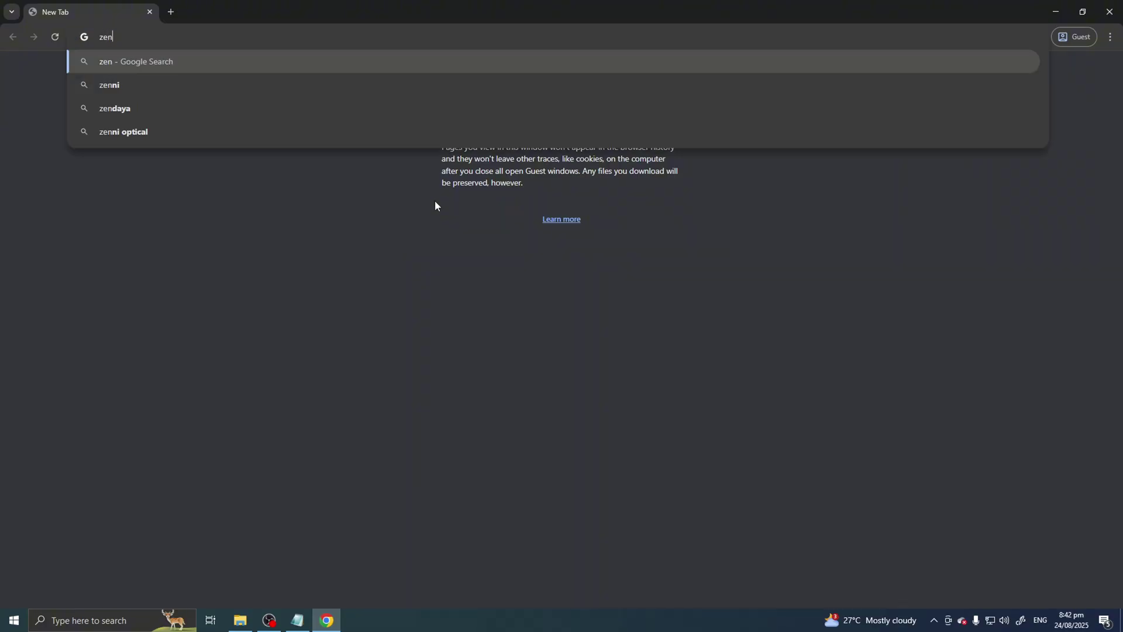
{"action": "type", "text": "in"}
{"action": "key", "text": "Return"}
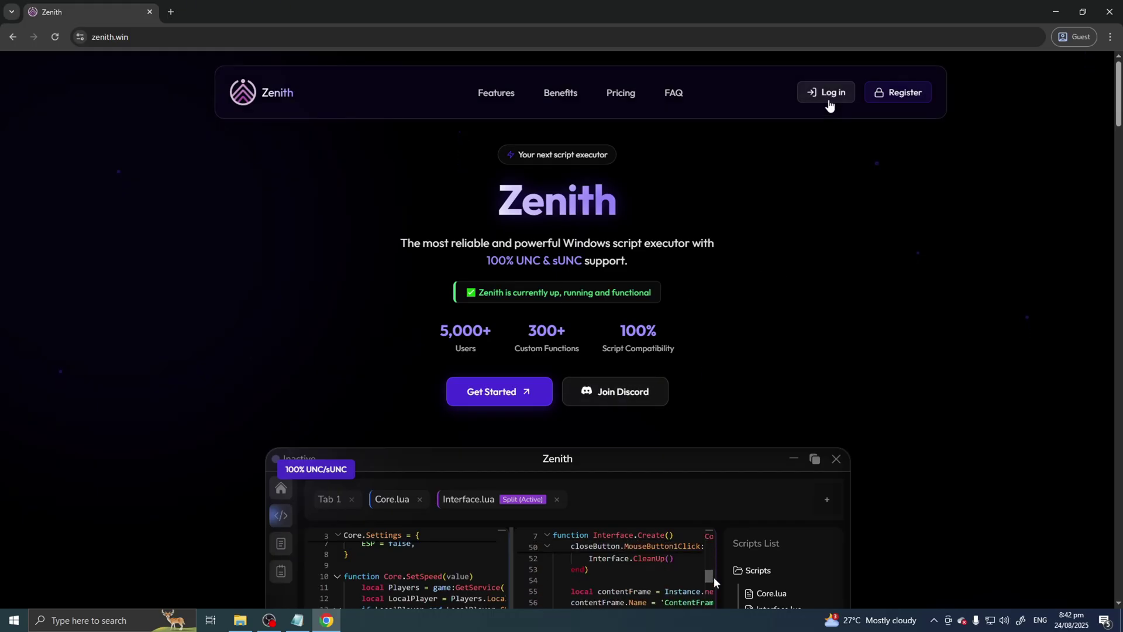
{"action": "left_click", "coordinate": [825, 94]}
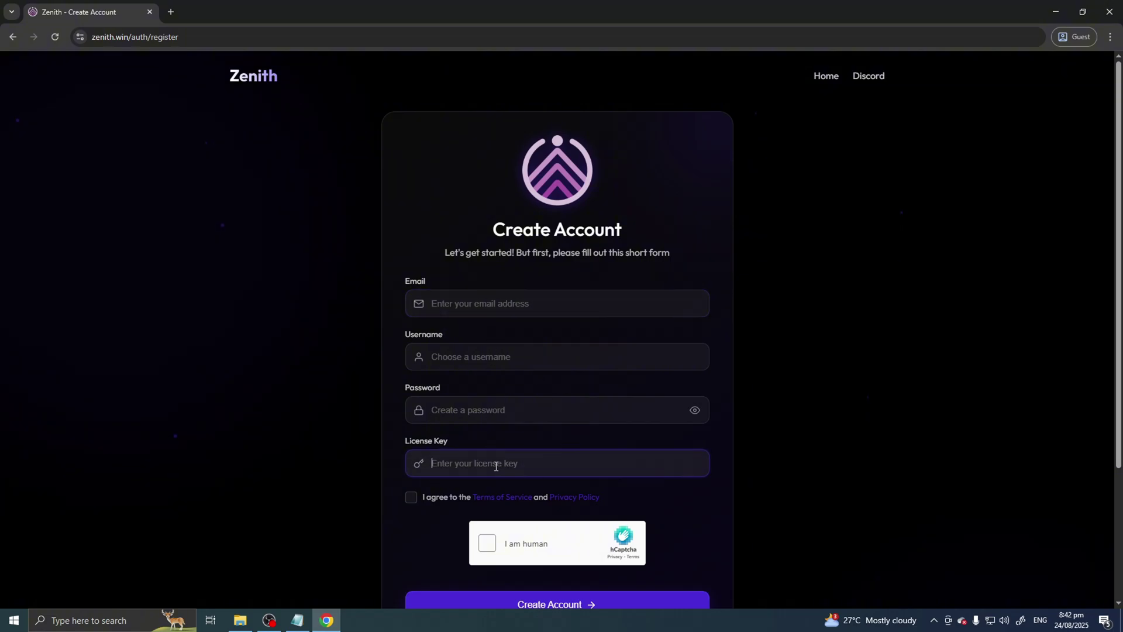
- Fill in the registration form with the license key, username, email address and account password, and agree to the Terms of Service
{"action": "key", "text": "ctrl+v"}
{"action": "left_click_drag", "start_coordinate": [600, 465], "coordinate": [1049, 458]}
{"action": "left_click", "coordinate": [519, 356]}
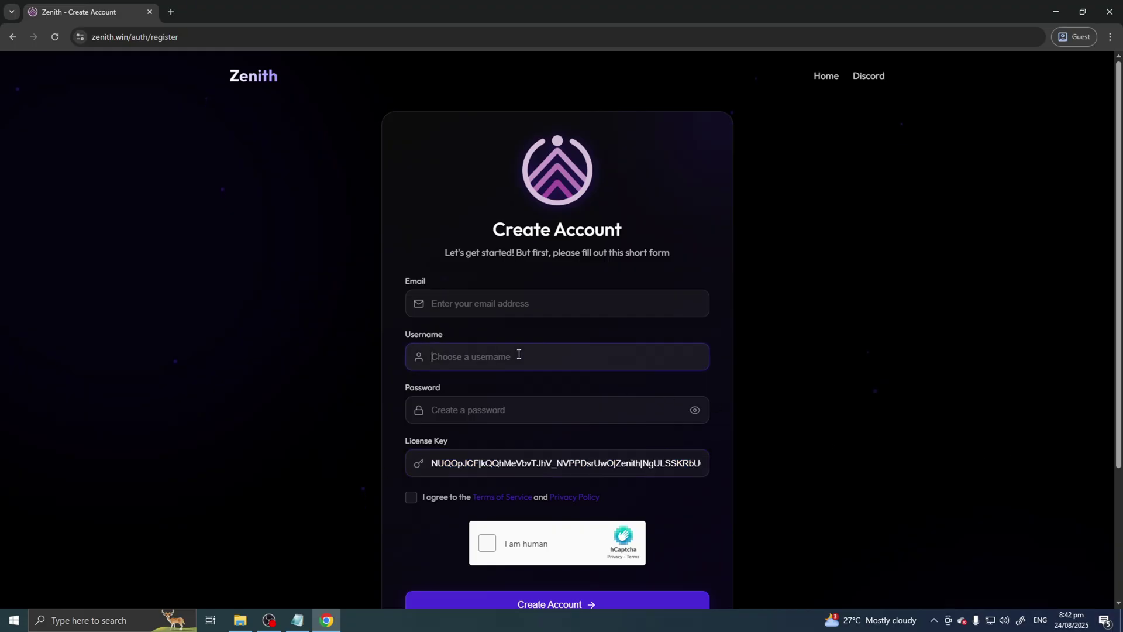
{"action": "type", "text": "Ma"}
{"action": "type", "text": "m"}
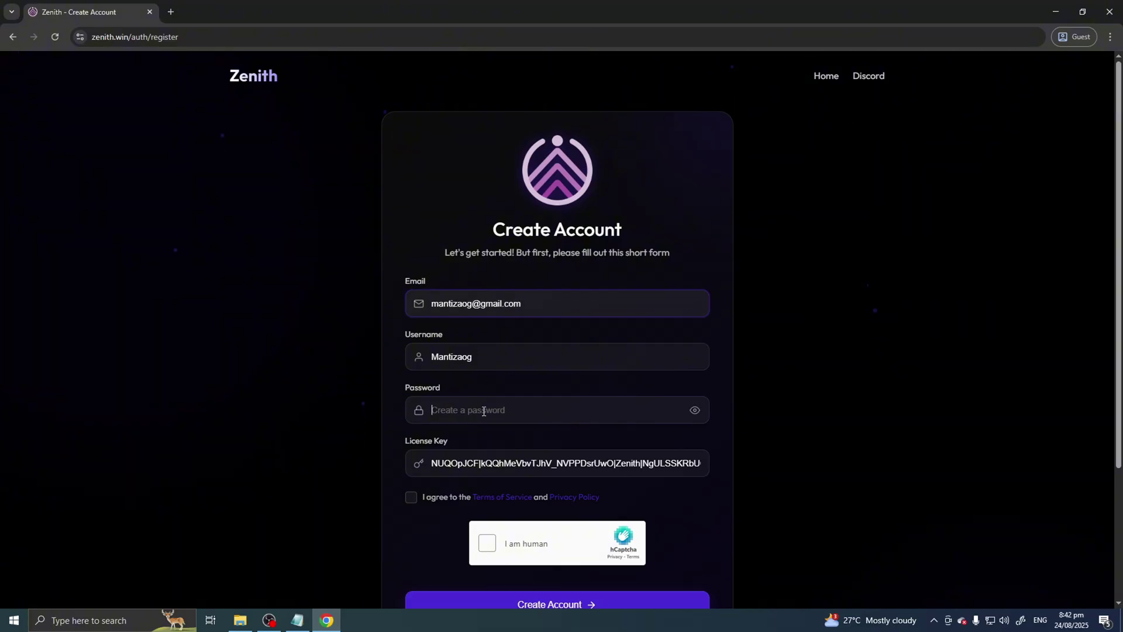
{"action": "type", "text": "••"}
{"action": "scroll", "coordinate": [419, 507], "scroll_direction": "down", "scroll_amount": 3}
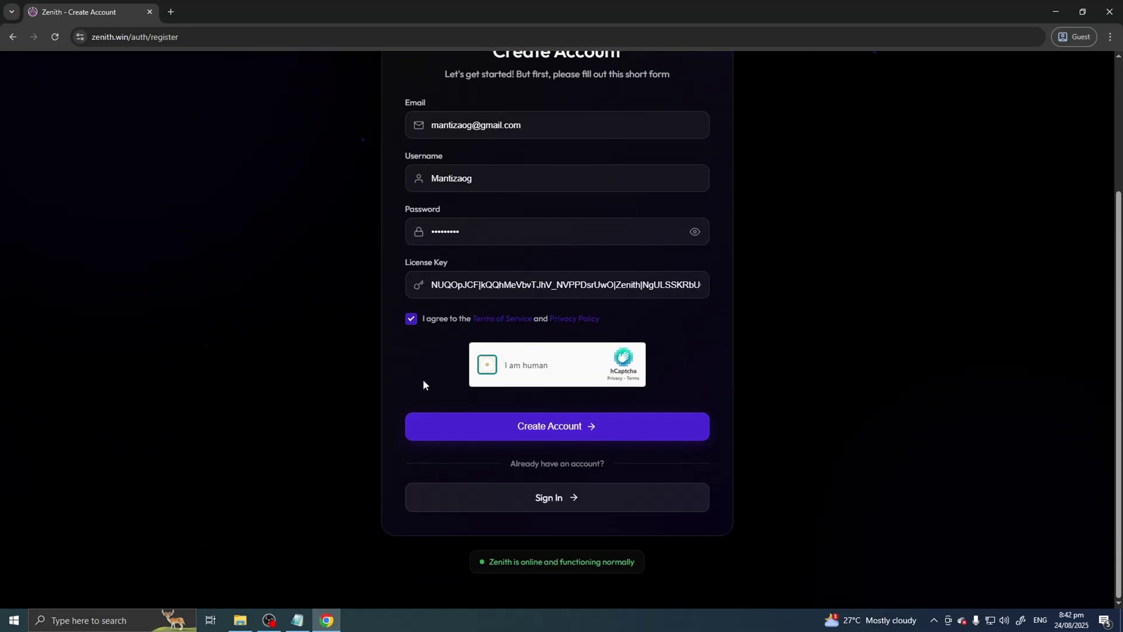
- Complete the hCaptcha car puzzle by fitting both pieces into place, and submit the form to create the account
{"action": "scroll", "coordinate": [424, 384], "scroll_direction": "up", "scroll_amount": 3}
{"action": "left_click", "coordinate": [487, 540]}
{"action": "scroll", "coordinate": [513, 480], "scroll_direction": "down", "scroll_amount": 1}
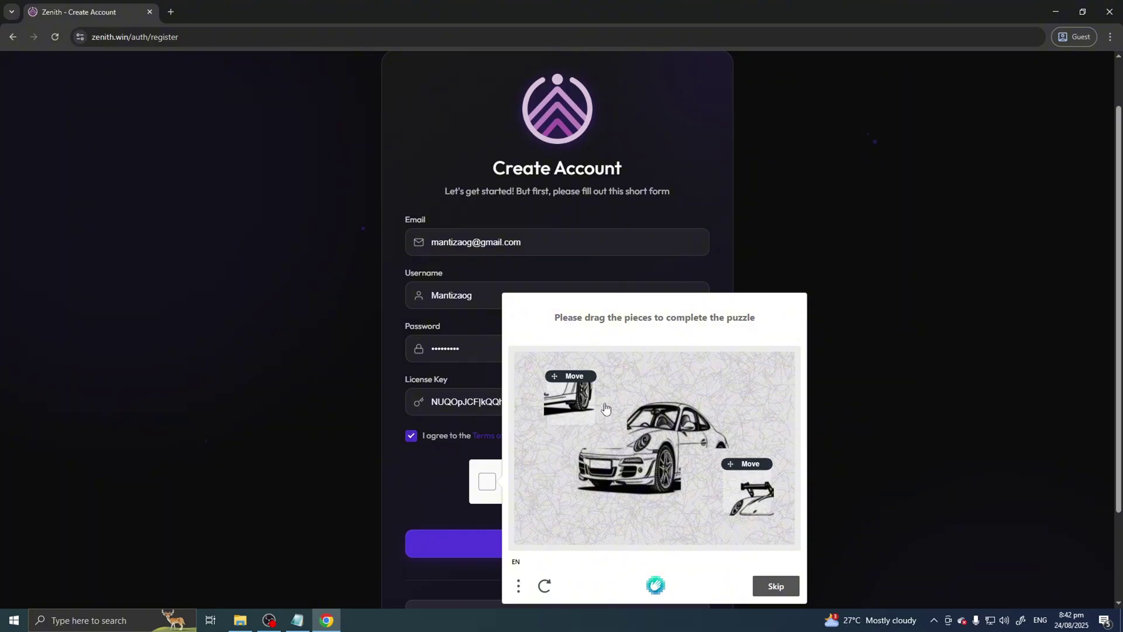
{"action": "left_click_drag", "start_coordinate": [583, 389], "coordinate": [613, 427]}
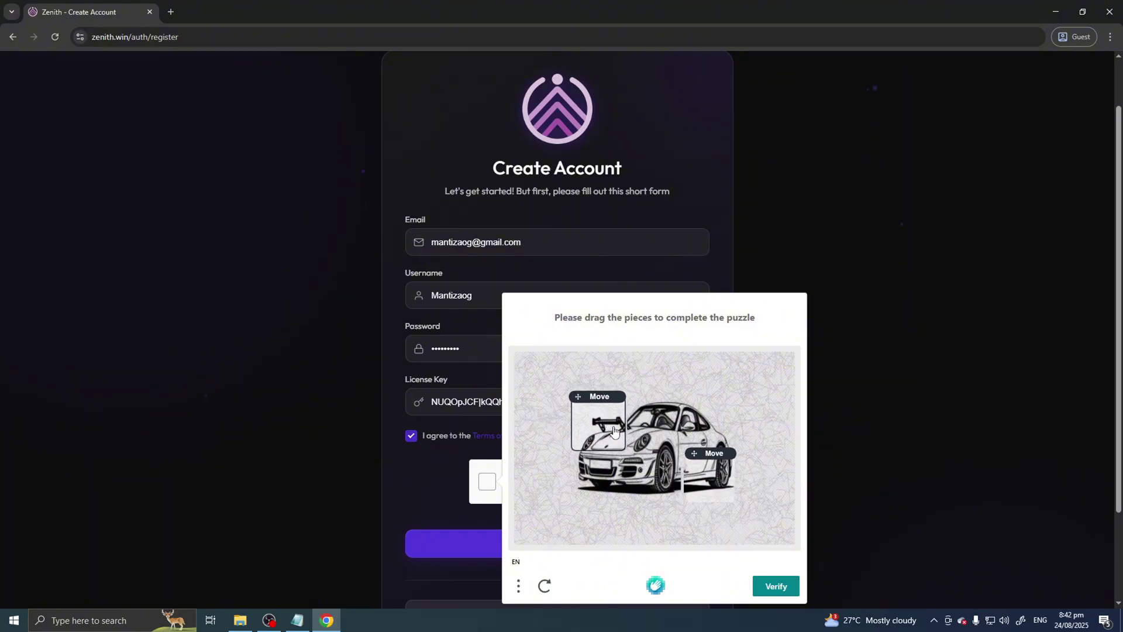
{"action": "left_click_drag", "start_coordinate": [728, 479], "coordinate": [723, 474]}
{"action": "left_click", "coordinate": [776, 585]}
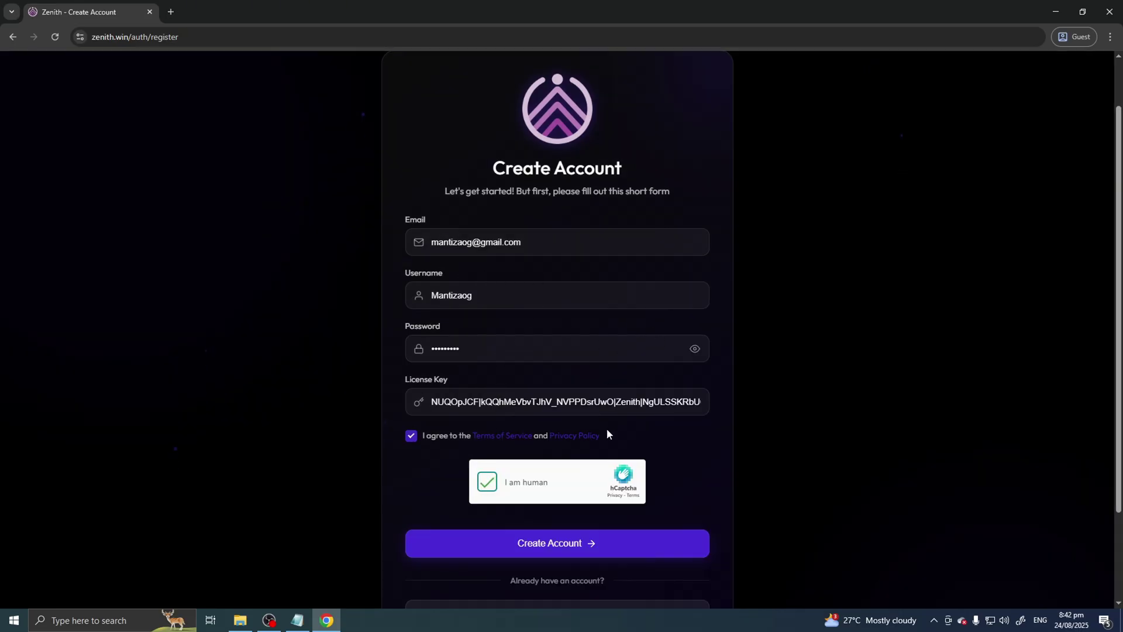
{"action": "scroll", "coordinate": [607, 433], "scroll_direction": "down", "scroll_amount": 1}
{"action": "left_click", "coordinate": [549, 488]}
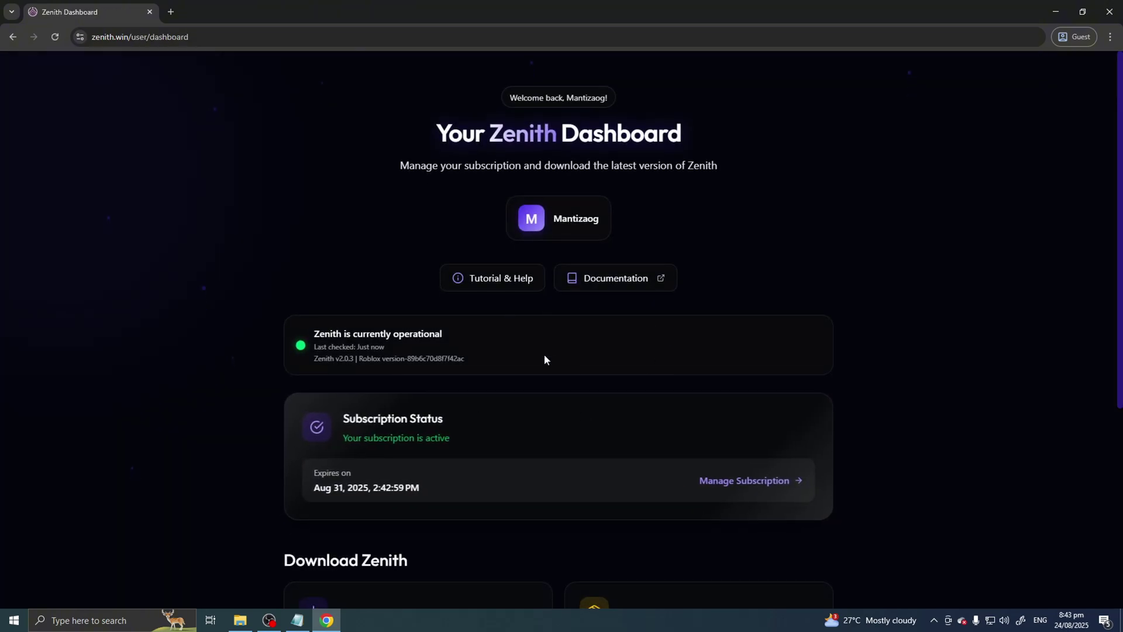
- Download the packaged version of Zenith from the dashboard, open Zenith.zip in WinRAR and dismiss the WinRAR popup
{"action": "scroll", "coordinate": [492, 345], "scroll_direction": "down", "scroll_amount": 2}
{"action": "scroll", "coordinate": [489, 350], "scroll_direction": "down", "scroll_amount": 2}
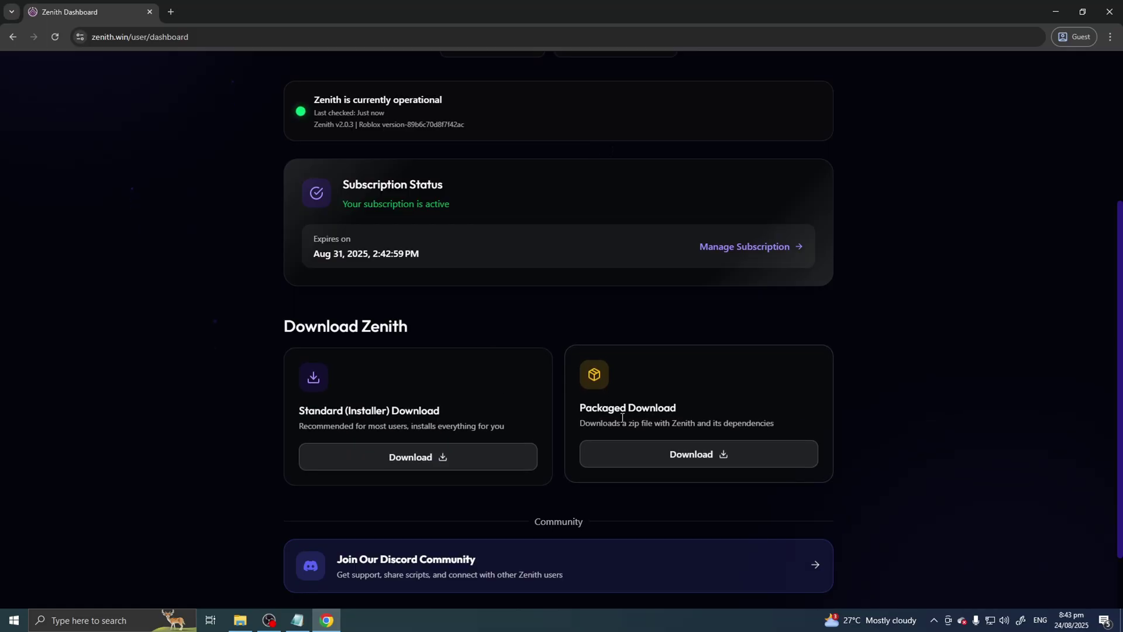
{"action": "left_click", "coordinate": [685, 458]}
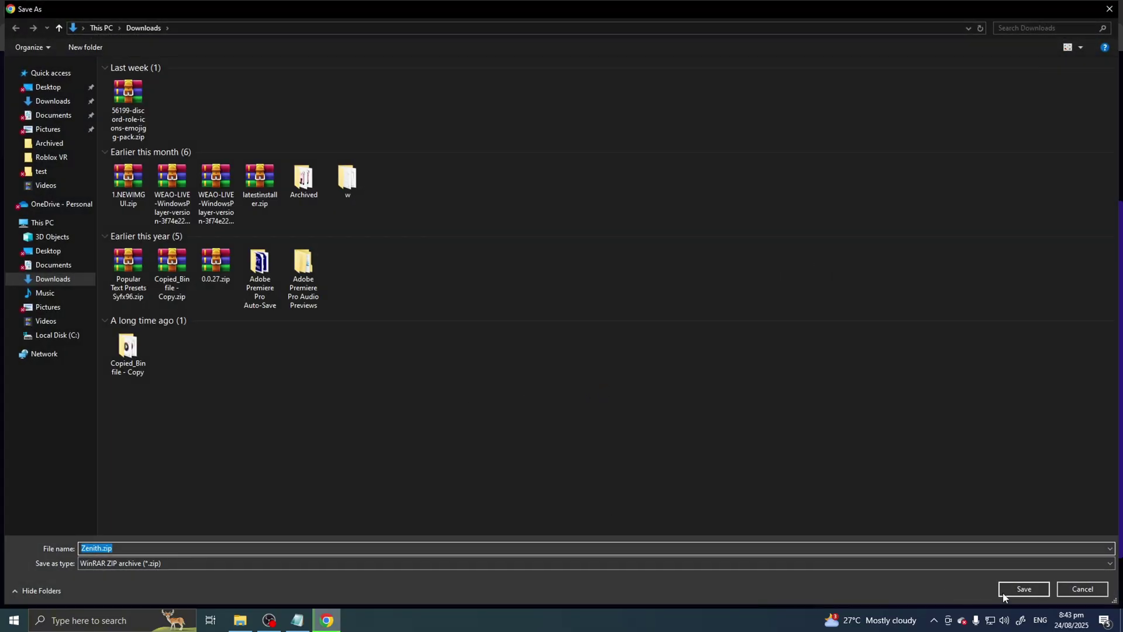
{"action": "left_click", "coordinate": [1004, 592]}
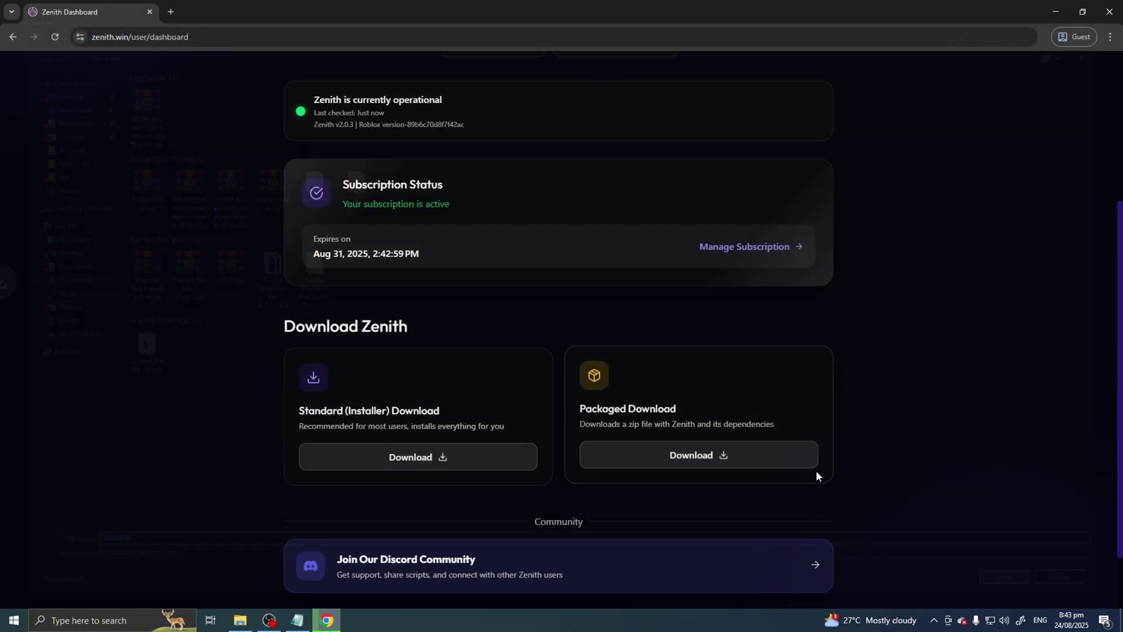
{"action": "left_click", "coordinate": [1031, 37]}
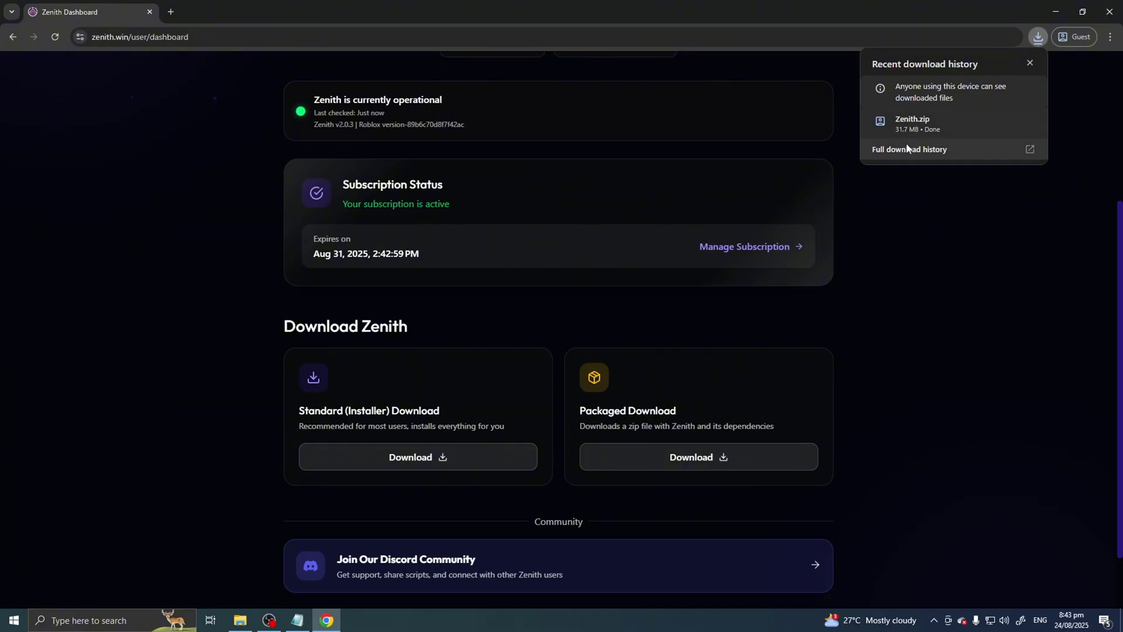
{"action": "left_click", "coordinate": [927, 124]}
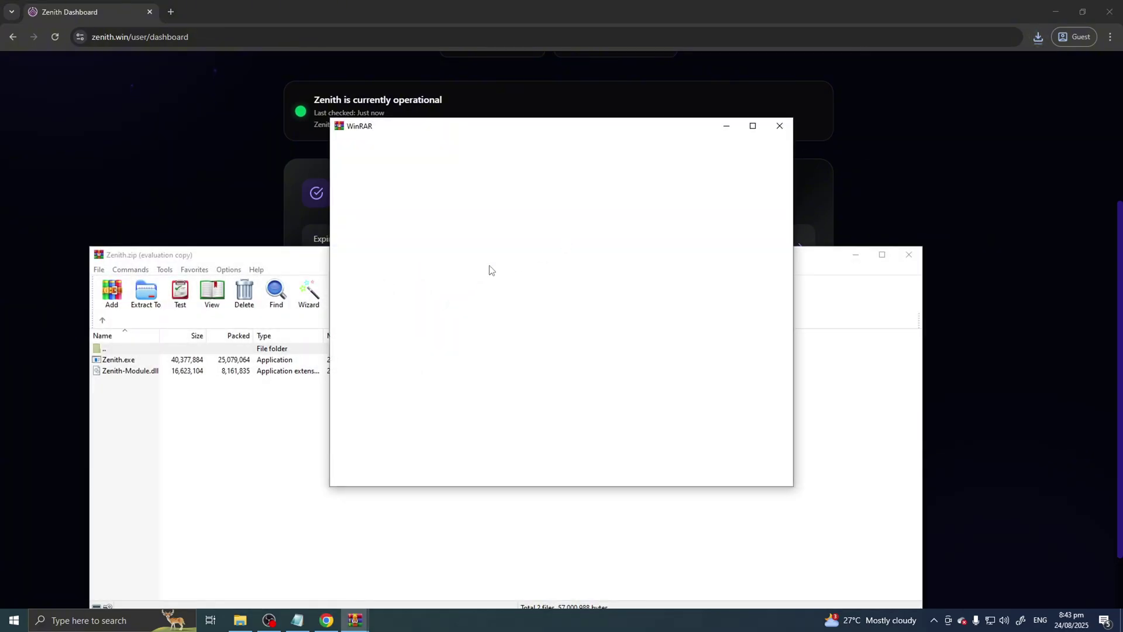
{"action": "left_click", "coordinate": [778, 127]}
- Minimize the browser and File Explorer windows to expose the desktop, and turn on the display of desktop icons
{"action": "left_click_drag", "start_coordinate": [381, 261], "coordinate": [555, 227]}
{"action": "left_click", "coordinate": [1055, 6]}
{"action": "left_click", "coordinate": [1056, 6]}
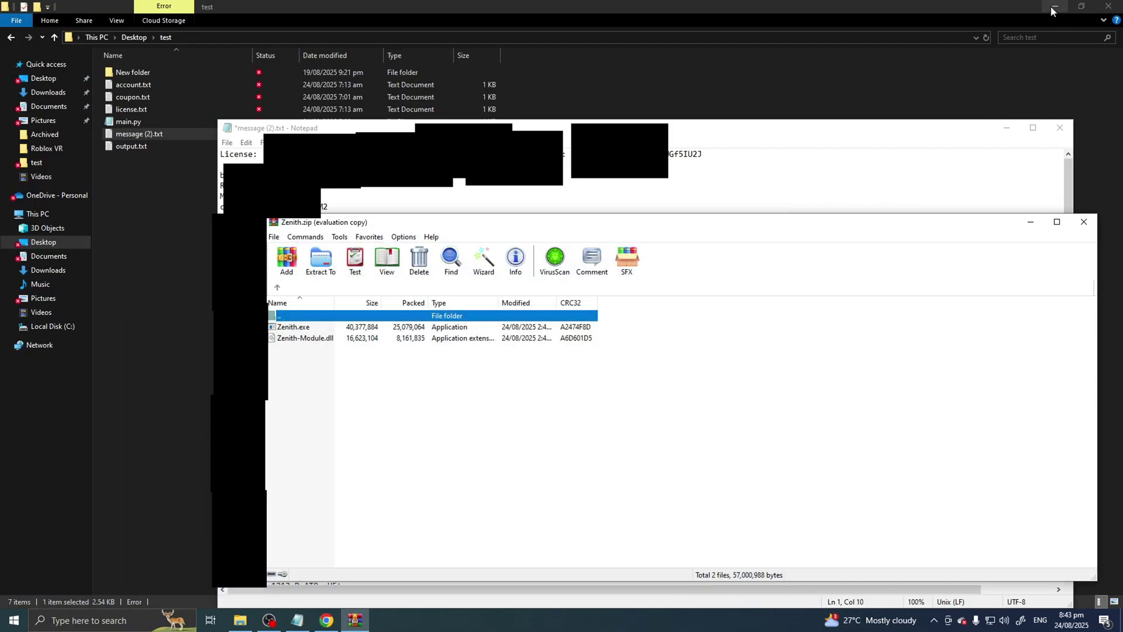
{"action": "left_click", "coordinate": [1051, 6]}
{"action": "right_click", "coordinate": [507, 84]}
{"action": "mouse_move", "coordinate": [545, 98]}
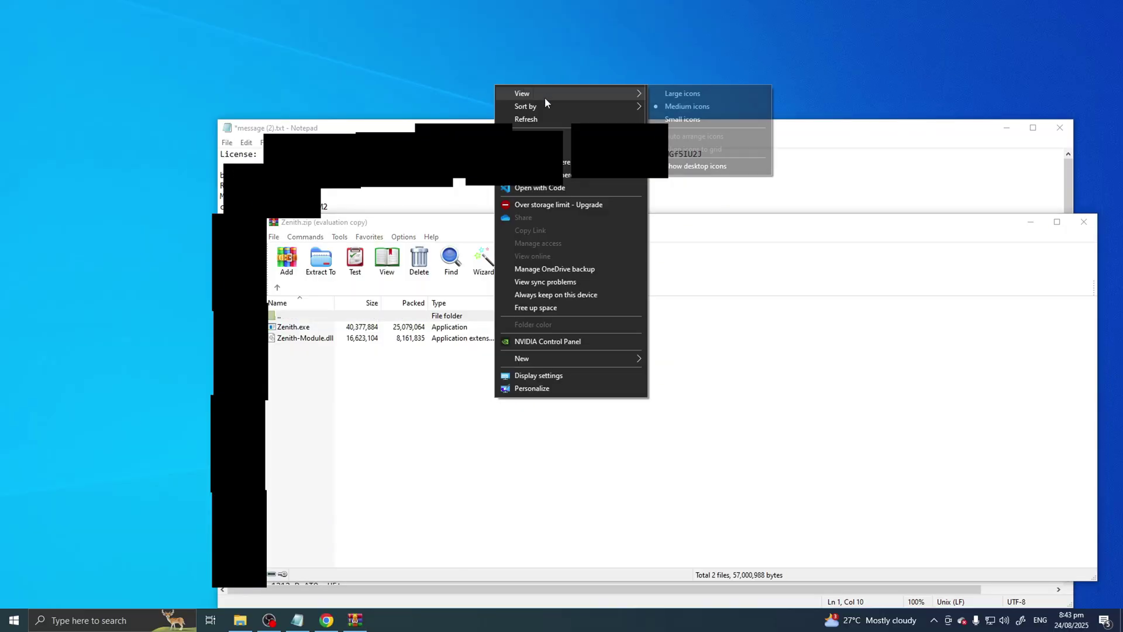
{"action": "left_click", "coordinate": [685, 167]}
- Create a new folder named Zenith on the desktop
{"action": "right_click", "coordinate": [617, 62]}
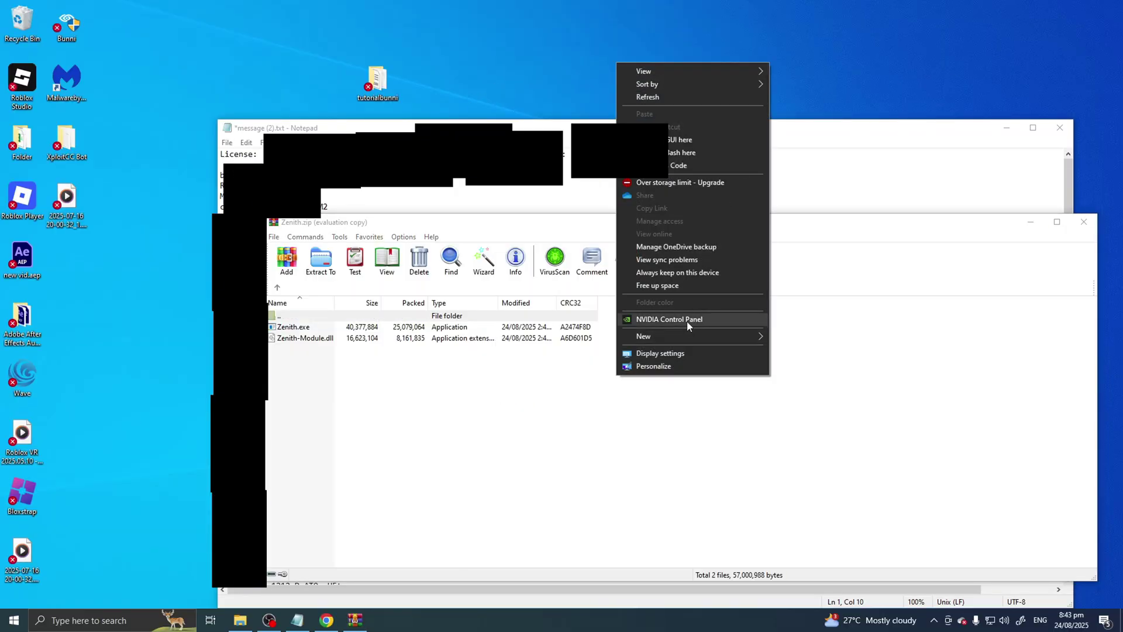
{"action": "mouse_move", "coordinate": [701, 337]}
{"action": "left_click", "coordinate": [816, 339]}
{"action": "type", "text": "Z"}
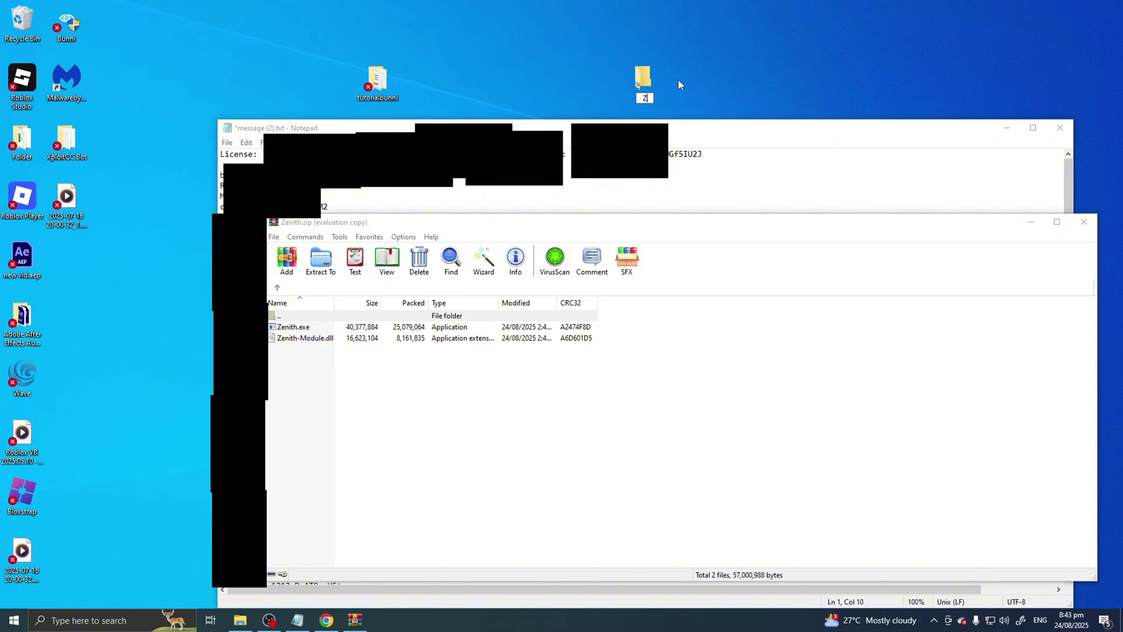
{"action": "type", "text": "enith"}
- Extract Zenith.exe and Zenith-Module.dll from the archive into the desktop's Zenith folder, and close the archive
{"action": "left_click_drag", "start_coordinate": [705, 132], "coordinate": [569, 391]}
{"action": "left_click_drag", "start_coordinate": [511, 225], "coordinate": [589, 219]}
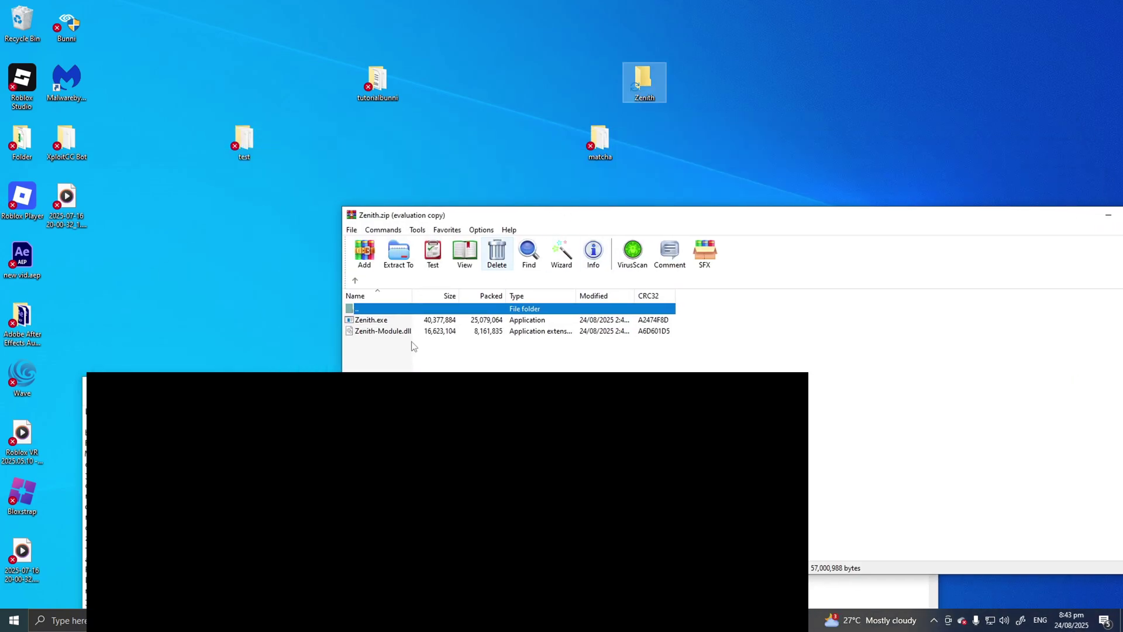
{"action": "left_click_drag", "start_coordinate": [400, 354], "coordinate": [644, 81]}
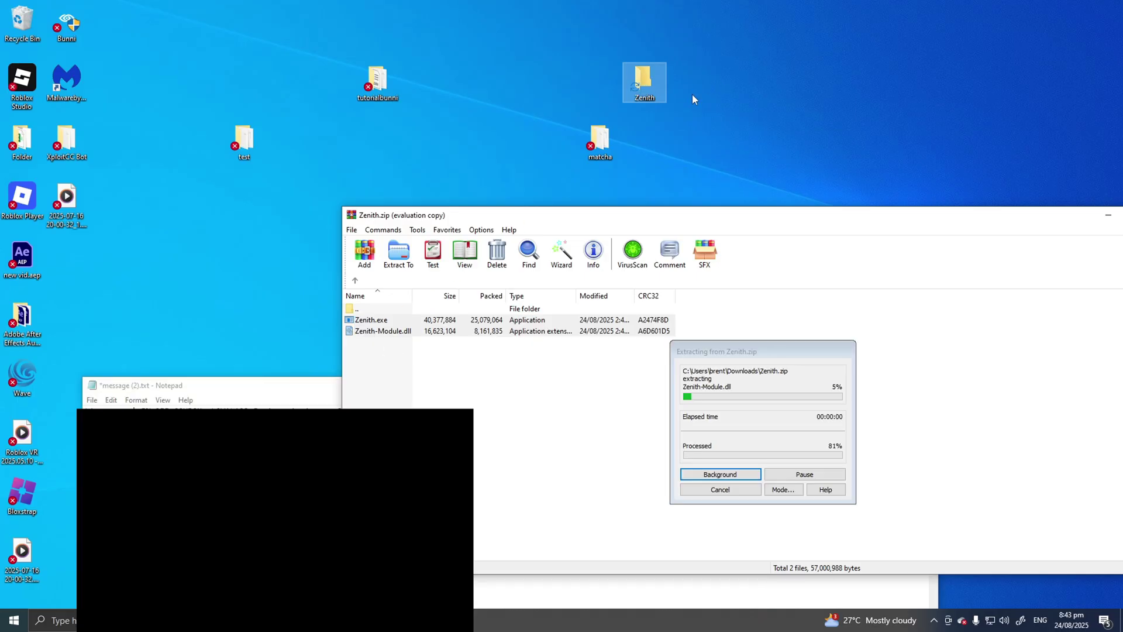
{"action": "left_click", "coordinate": [658, 93]}
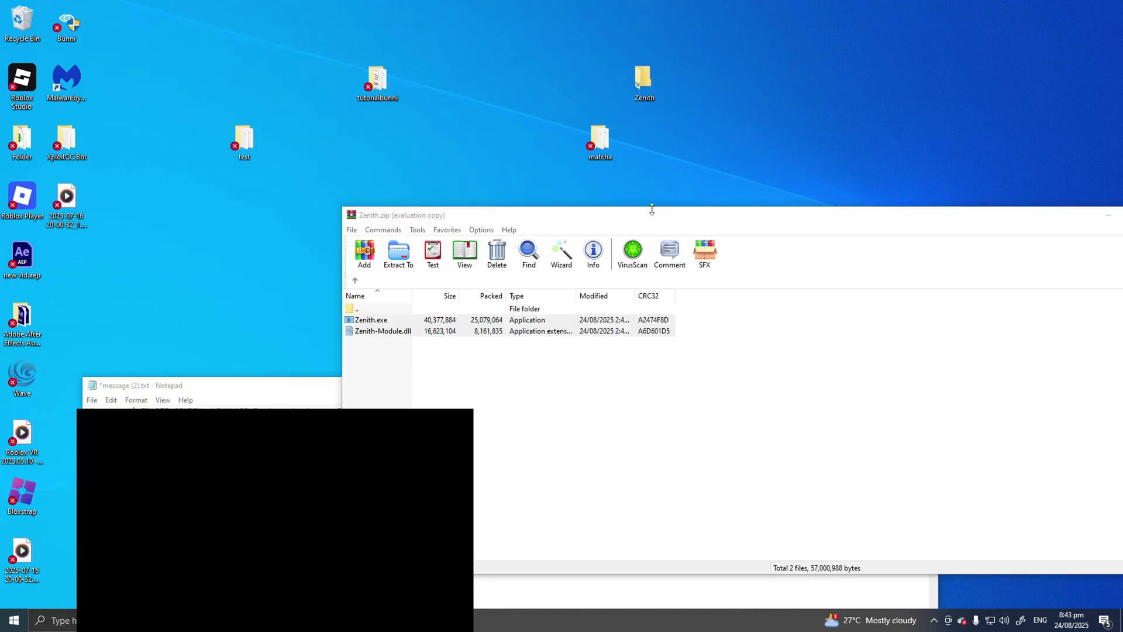
{"action": "left_click_drag", "start_coordinate": [655, 216], "coordinate": [407, 237]}
{"action": "left_click", "coordinate": [854, 235]}
- Open the Zenith folder on the desktop to check the extracted files, and close it
{"action": "double_click", "coordinate": [644, 88]}
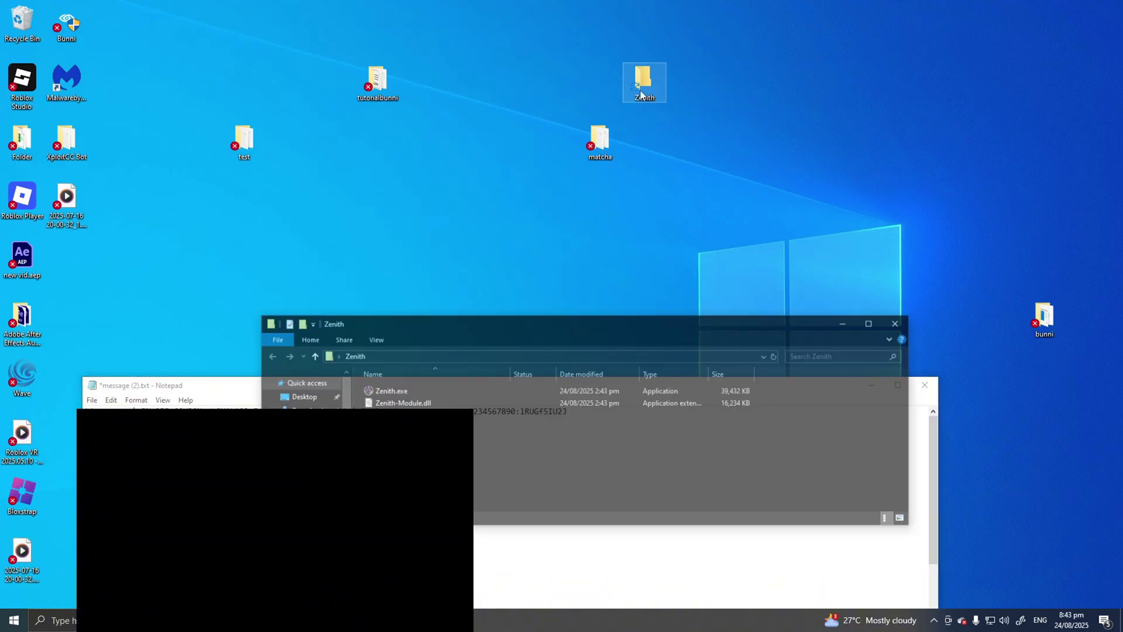
{"action": "left_click_drag", "start_coordinate": [596, 322], "coordinate": [425, 252]}
{"action": "left_click", "coordinate": [675, 254]}
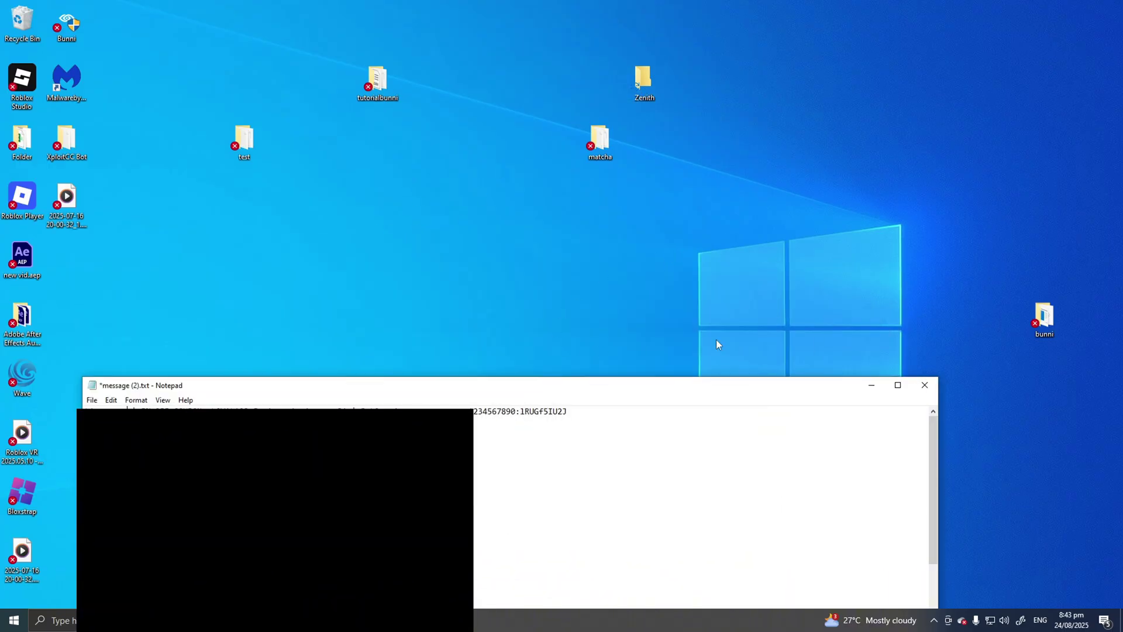
- Switch to Windows Security and turn off Real-time protection in the Virus & threat protection settings
{"action": "left_click", "coordinate": [934, 621]}
{"action": "left_click", "coordinate": [900, 596]}
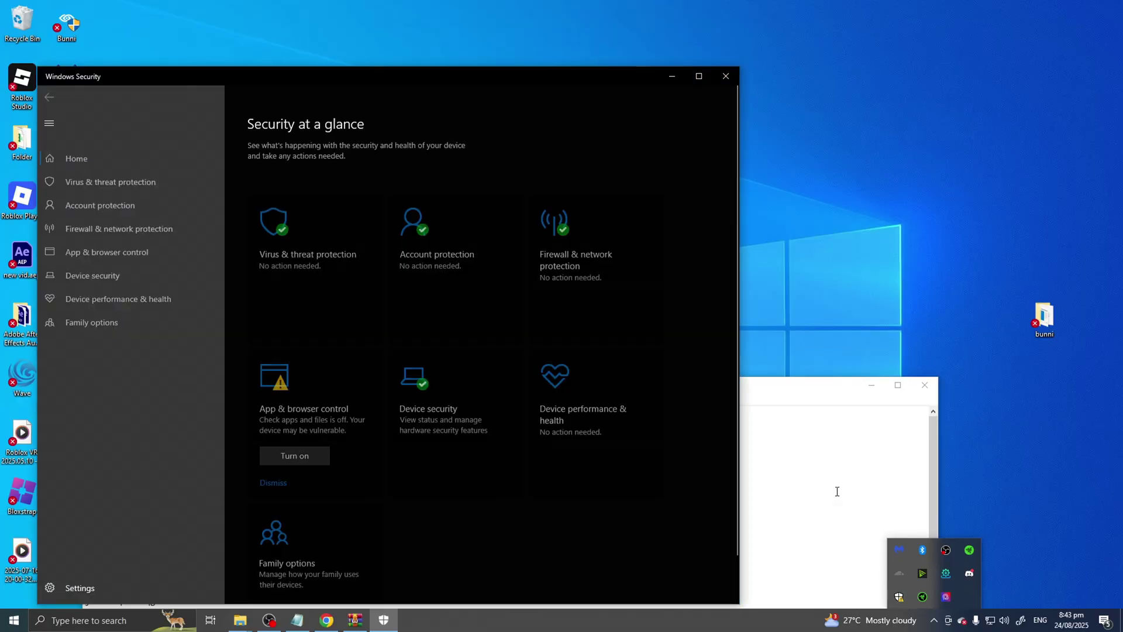
{"action": "left_click", "coordinate": [261, 229]}
{"action": "left_click", "coordinate": [284, 413]}
{"action": "left_click", "coordinate": [260, 250]}
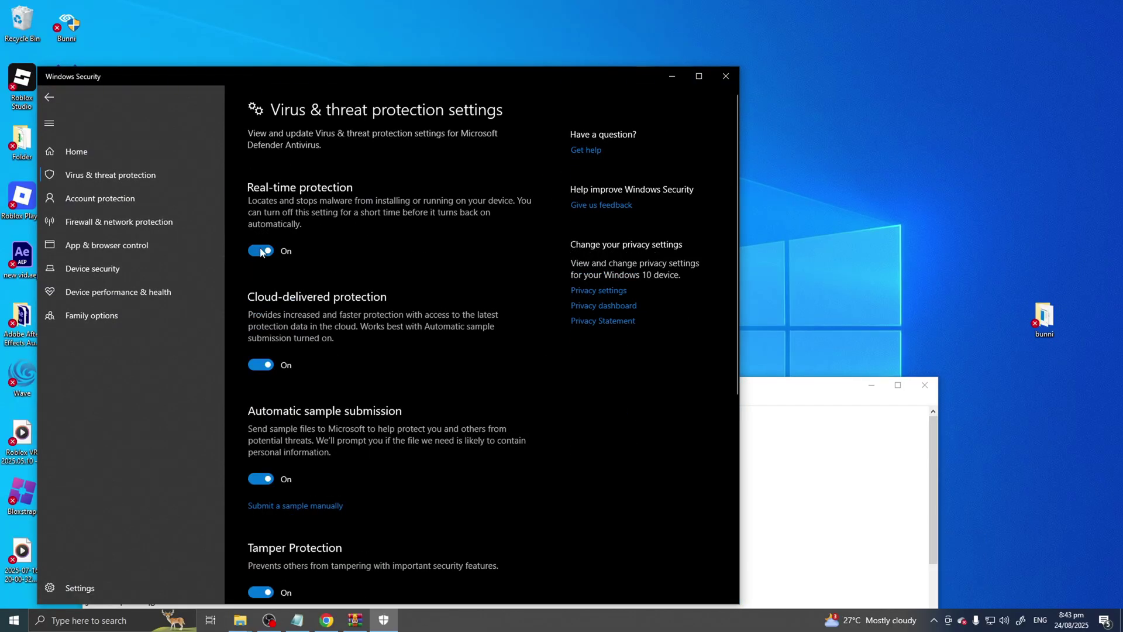
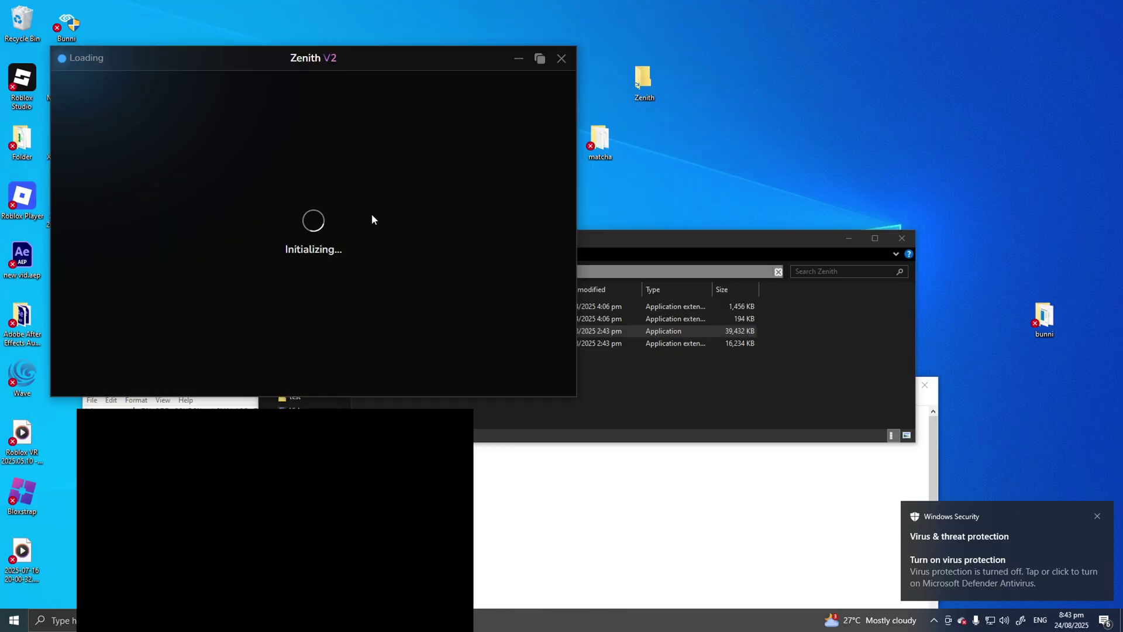
- Allow Zenith access through Windows Defender Firewall on public networks, and move its loading window clear of the desktop folders
{"action": "left_click_drag", "start_coordinate": [380, 77], "coordinate": [480, 104]}
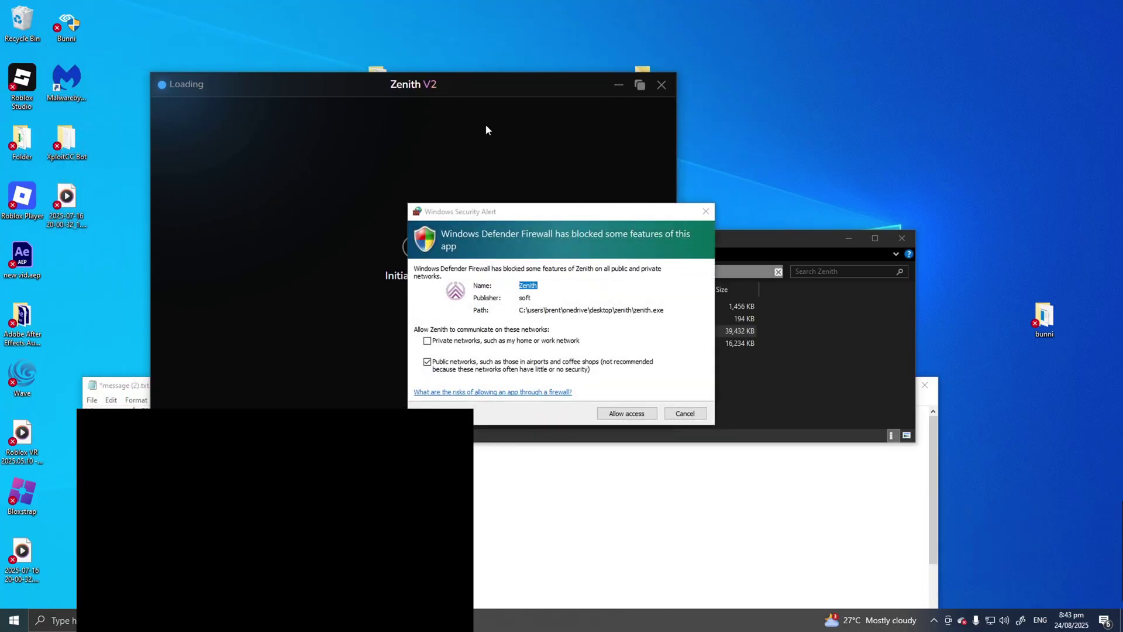
{"action": "left_click", "coordinate": [623, 413]}
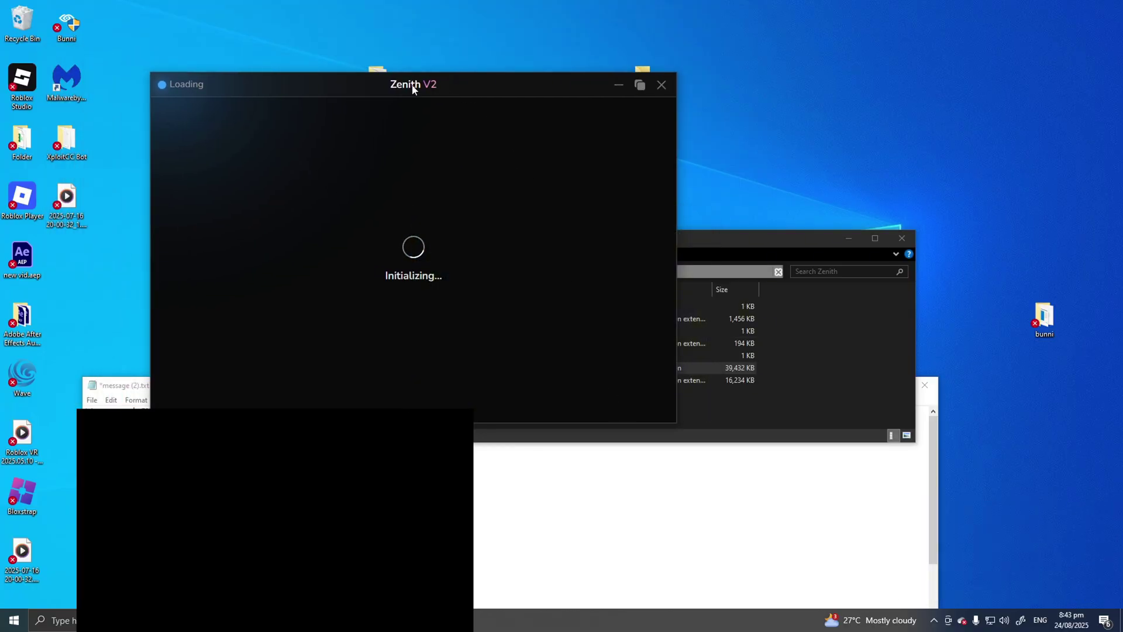
{"action": "left_click_drag", "start_coordinate": [412, 86], "coordinate": [580, 178]}
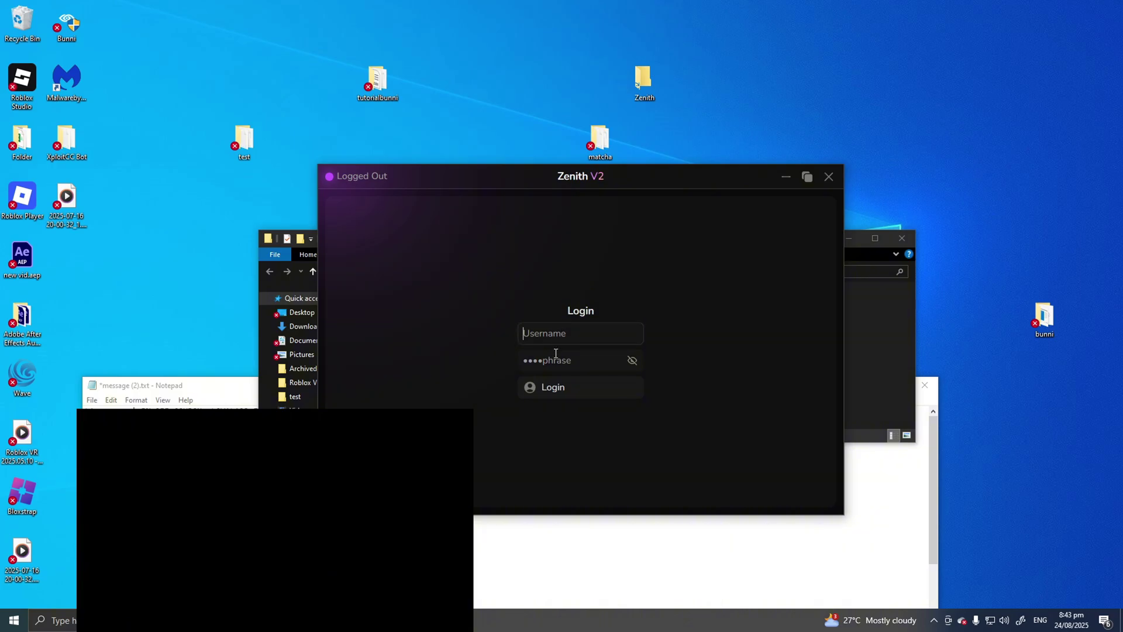
- Log in to Zenith with the account username and password
{"action": "left_click", "coordinate": [556, 353]}
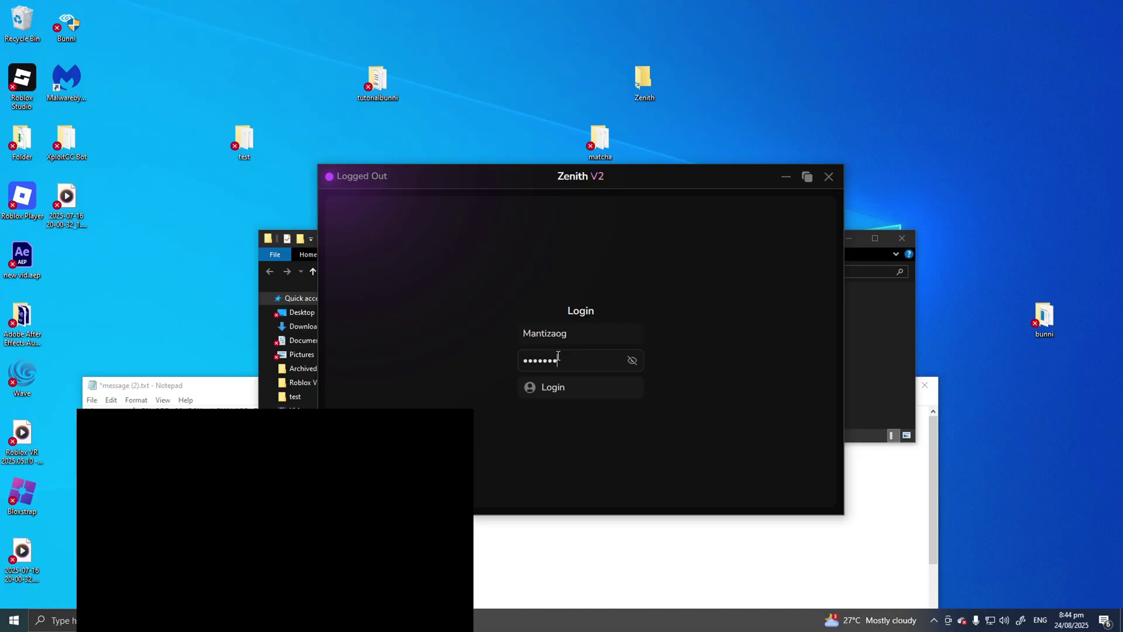
{"action": "left_click", "coordinate": [543, 384]}
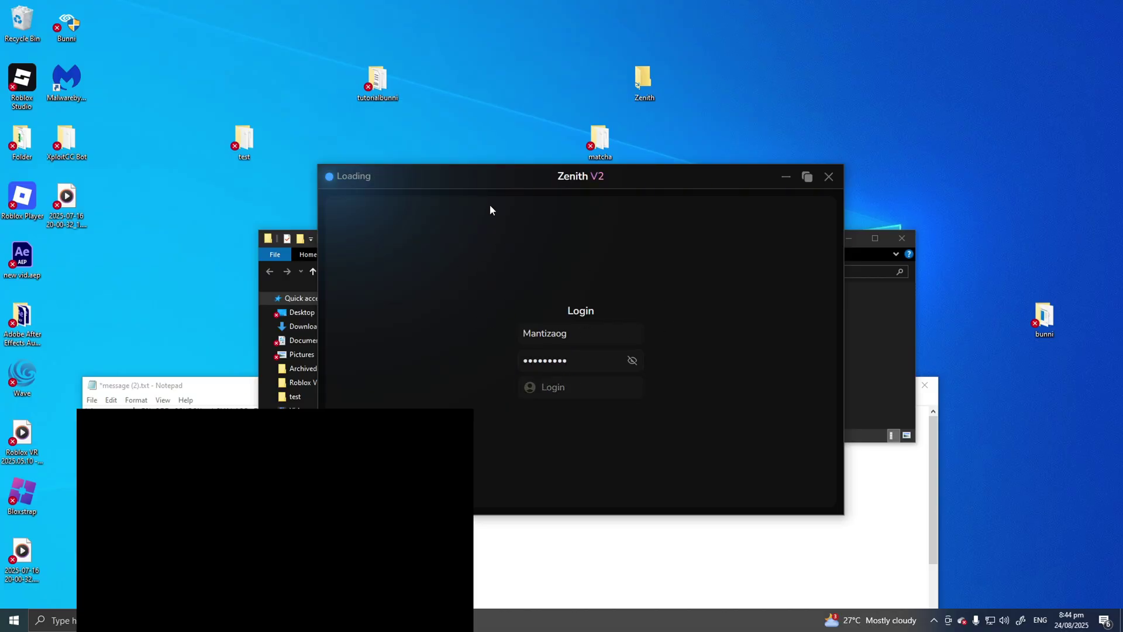
{"action": "left_click_drag", "start_coordinate": [452, 182], "coordinate": [367, 169]}
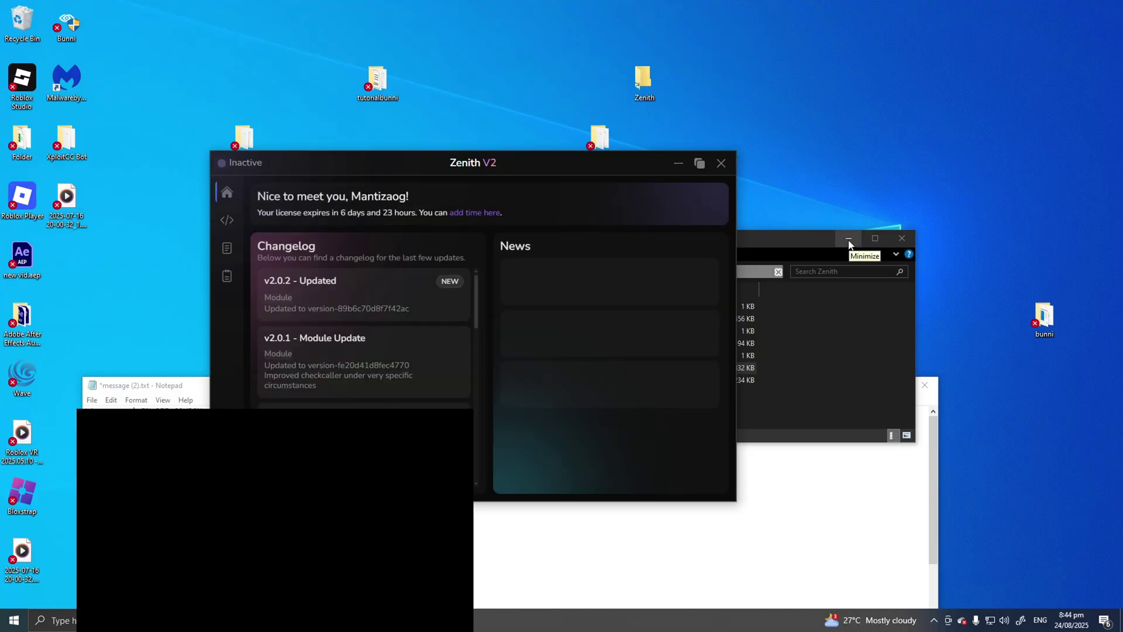
- Minimize the Zenith folder window and reposition the Zenith app near the middle of the desktop
{"action": "left_click_drag", "start_coordinate": [815, 243], "coordinate": [822, 420]}
{"action": "left_click", "coordinate": [871, 385]}
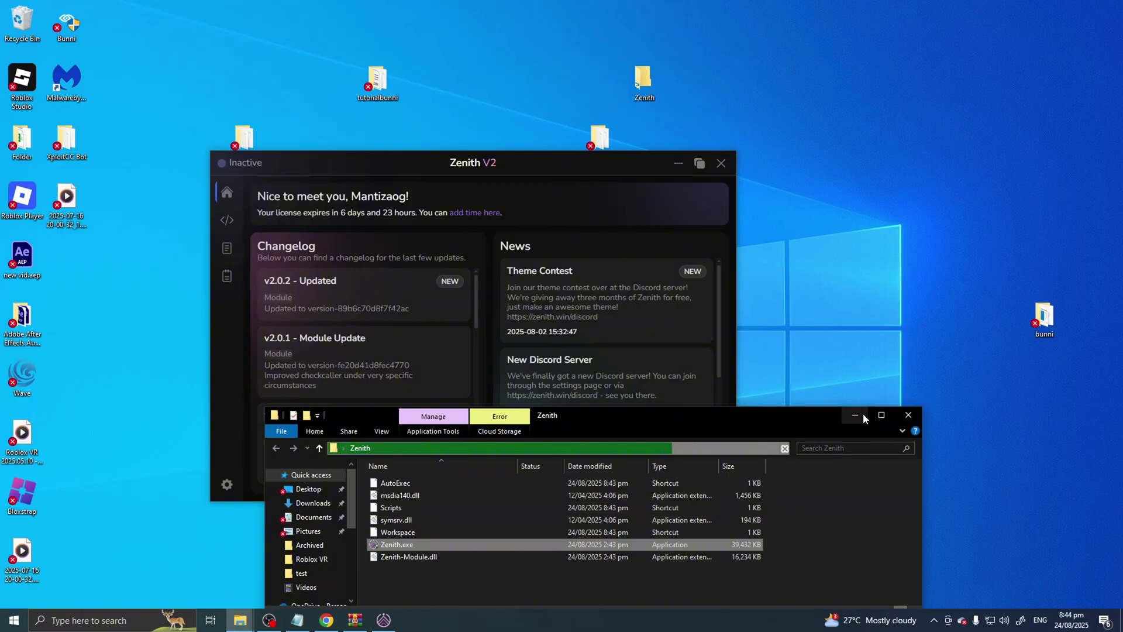
{"action": "left_click", "coordinate": [863, 413]}
{"action": "left_click_drag", "start_coordinate": [483, 172], "coordinate": [546, 158]}
- Look through the Changelog and News entries on the Zenith home page
{"action": "scroll", "coordinate": [567, 372], "scroll_direction": "down", "scroll_amount": 6}
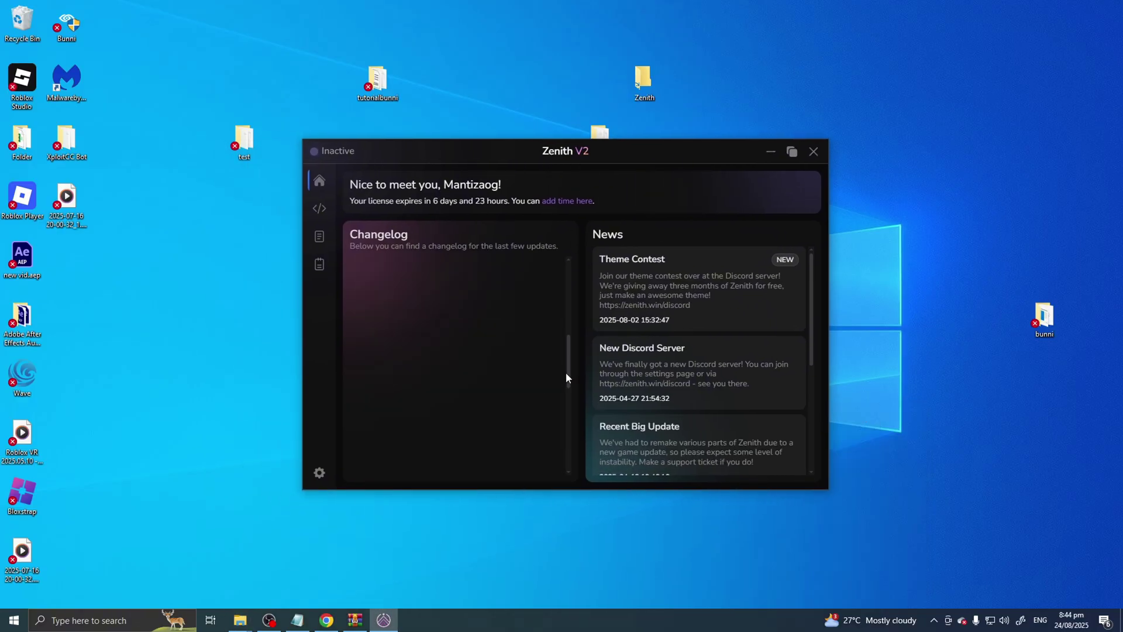
{"action": "scroll", "coordinate": [479, 420], "scroll_direction": "up", "scroll_amount": 5}
{"action": "scroll", "coordinate": [479, 420], "scroll_direction": "down", "scroll_amount": 10}
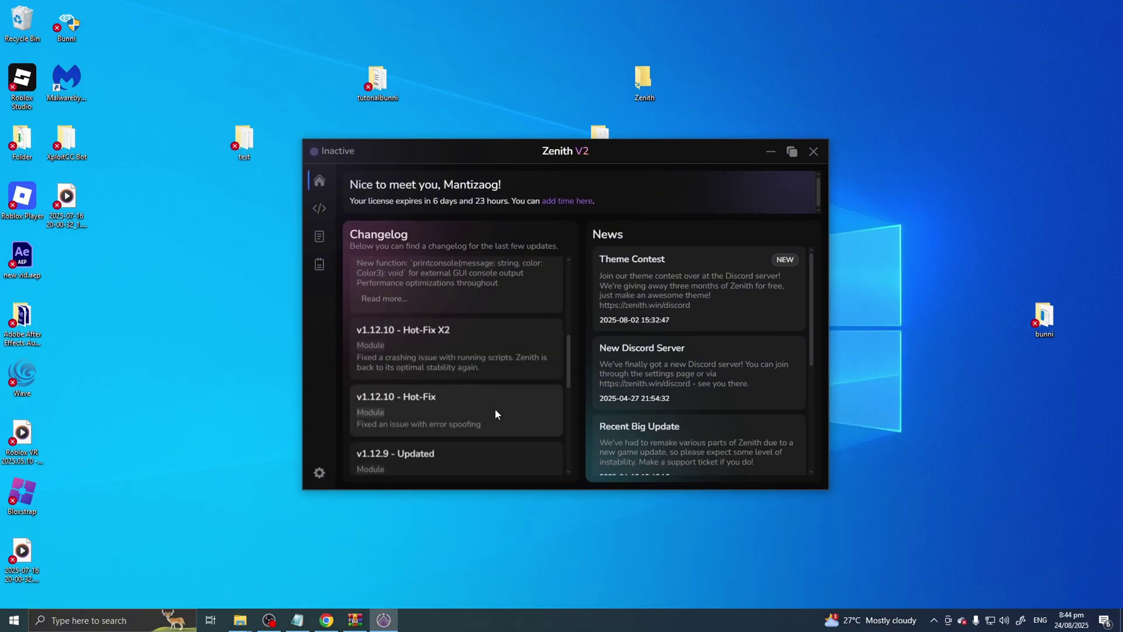
{"action": "scroll", "coordinate": [535, 421], "scroll_direction": "up", "scroll_amount": 15}
{"action": "mouse_move", "coordinate": [427, 149]}
{"action": "left_mouse_down"}
{"action": "mouse_move", "coordinate": [459, 142]}
{"action": "mouse_move", "coordinate": [433, 139]}
{"action": "left_mouse_up"}
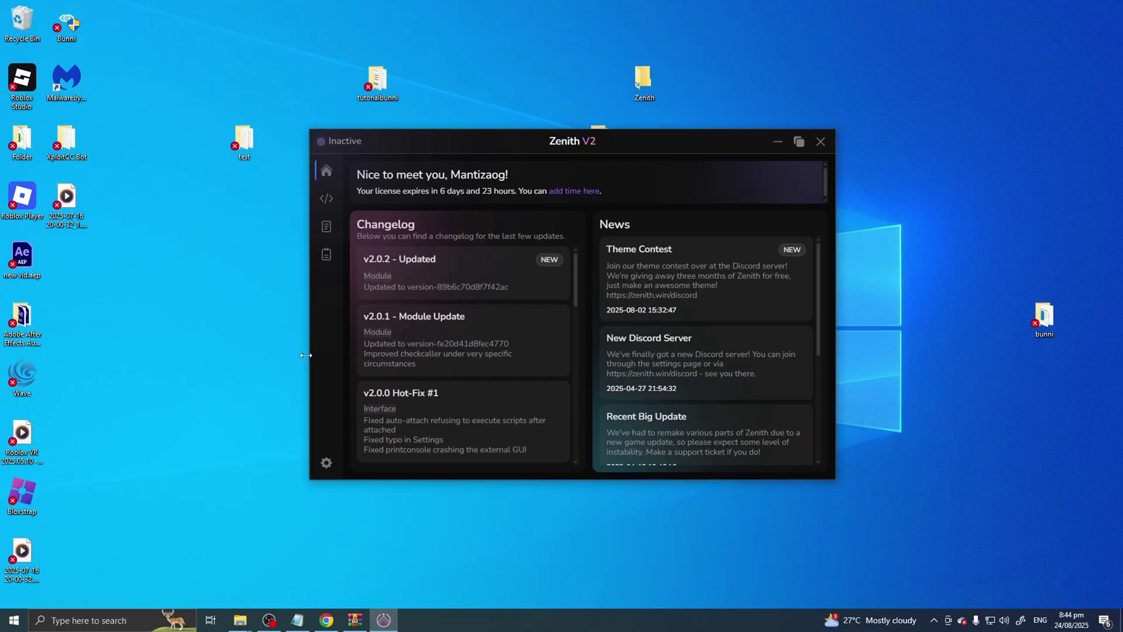
{"action": "scroll", "coordinate": [648, 319], "scroll_direction": "down", "scroll_amount": 3}
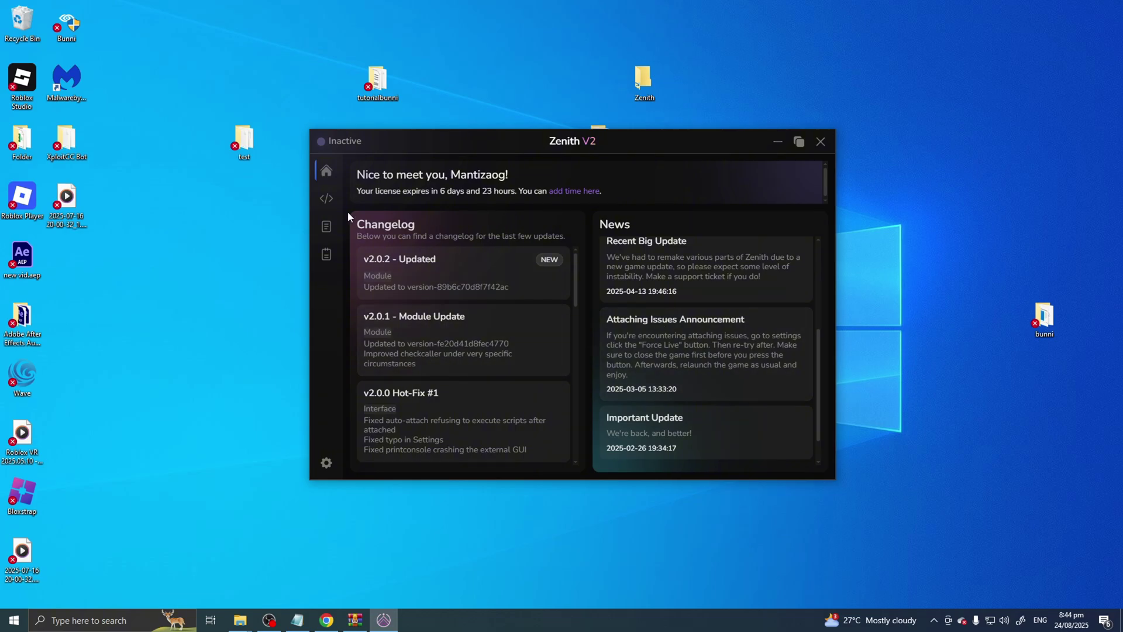
{"action": "left_click_drag", "start_coordinate": [415, 152], "coordinate": [401, 153]}
- Open the script editor, decline the VS Code extension offer, and enter print on the script's first line
{"action": "left_click", "coordinate": [314, 200]}
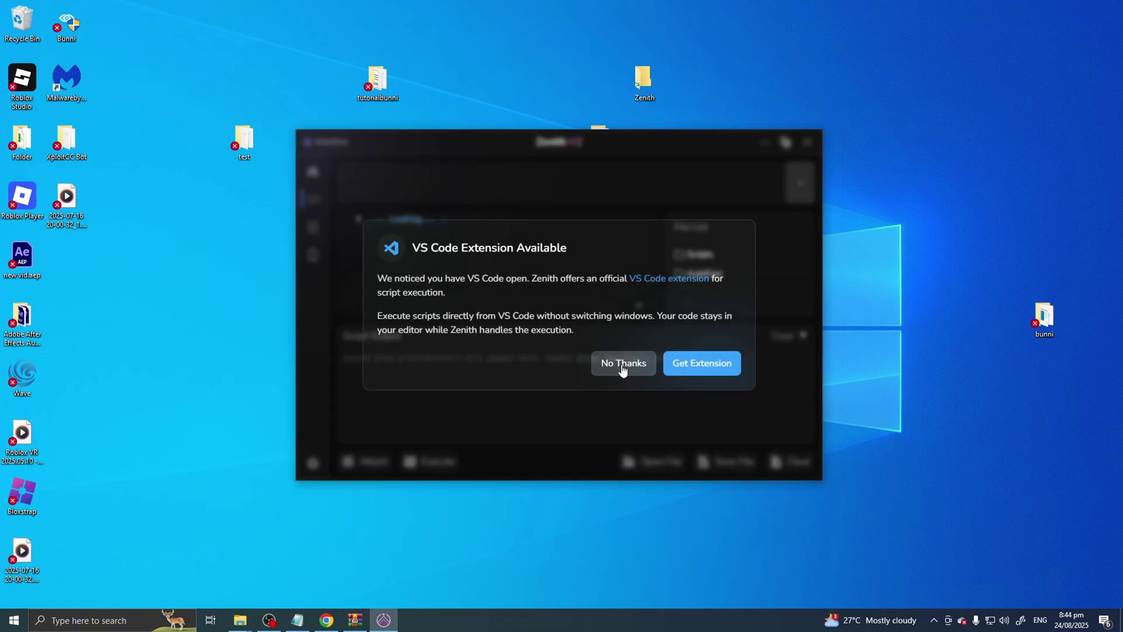
{"action": "left_click", "coordinate": [623, 366]}
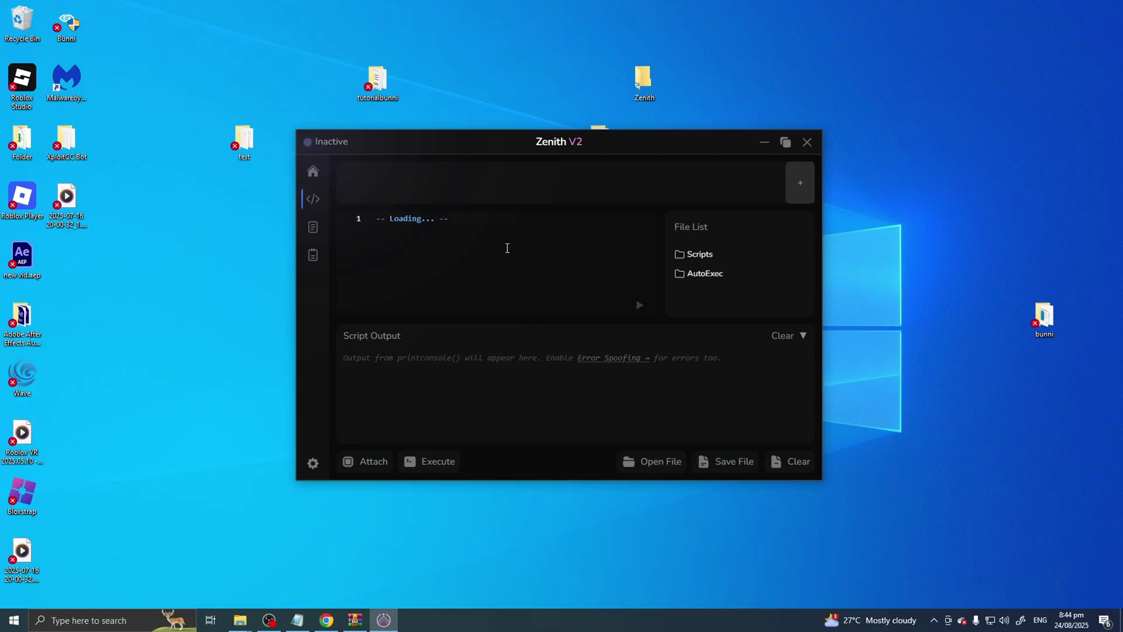
{"action": "type", "text": "print"}
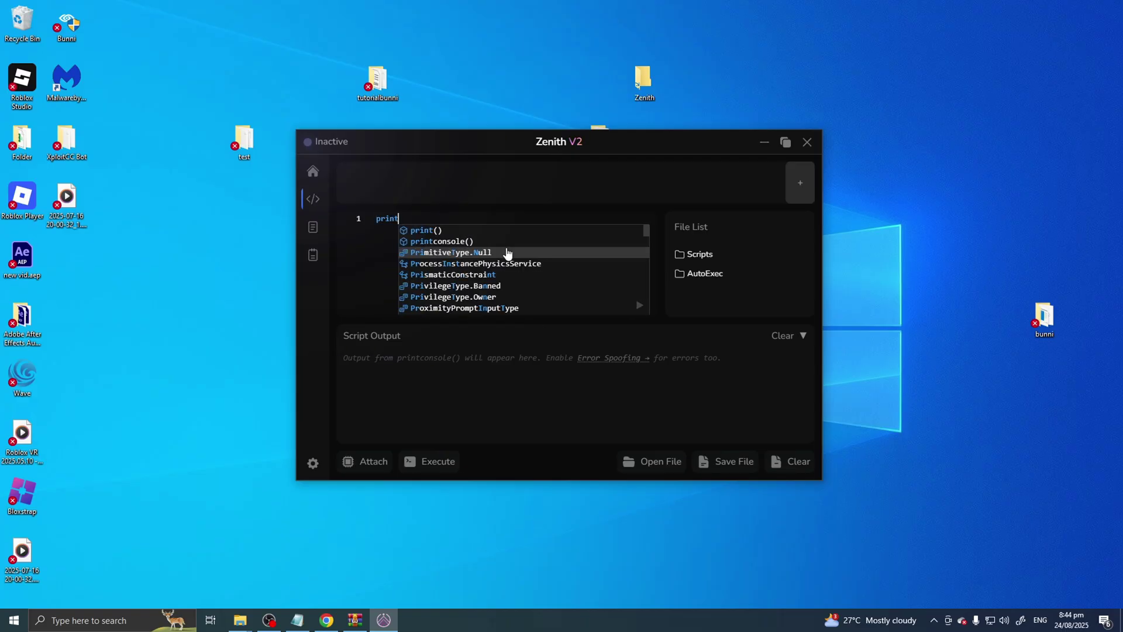
{"action": "scroll", "coordinate": [509, 253], "scroll_direction": "down", "scroll_amount": 5}
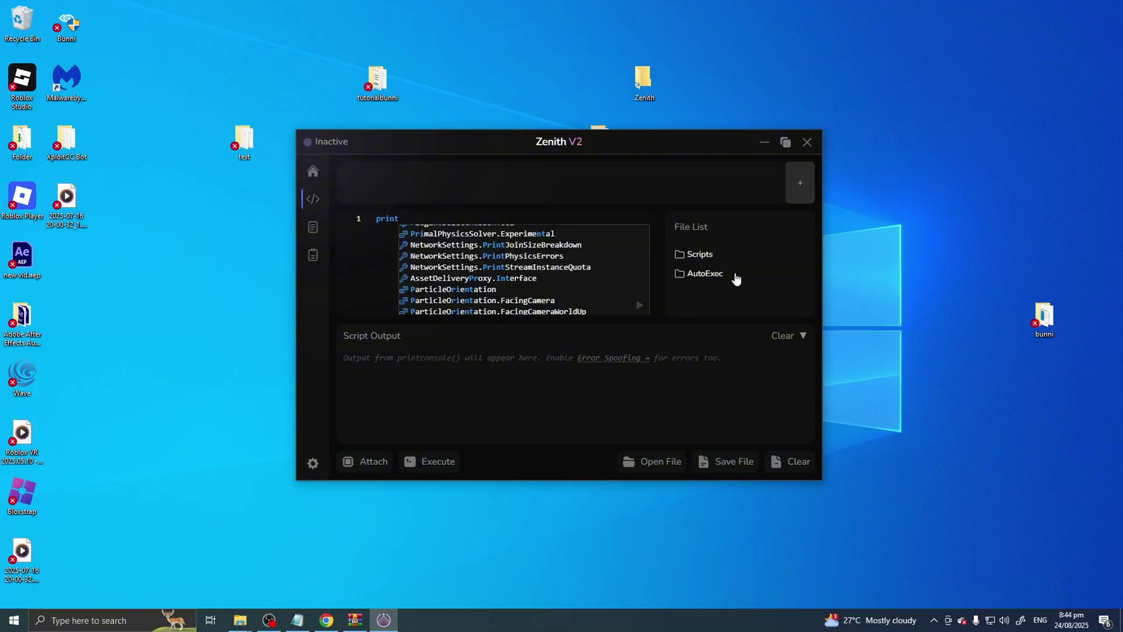
{"action": "left_click", "coordinate": [688, 255]}
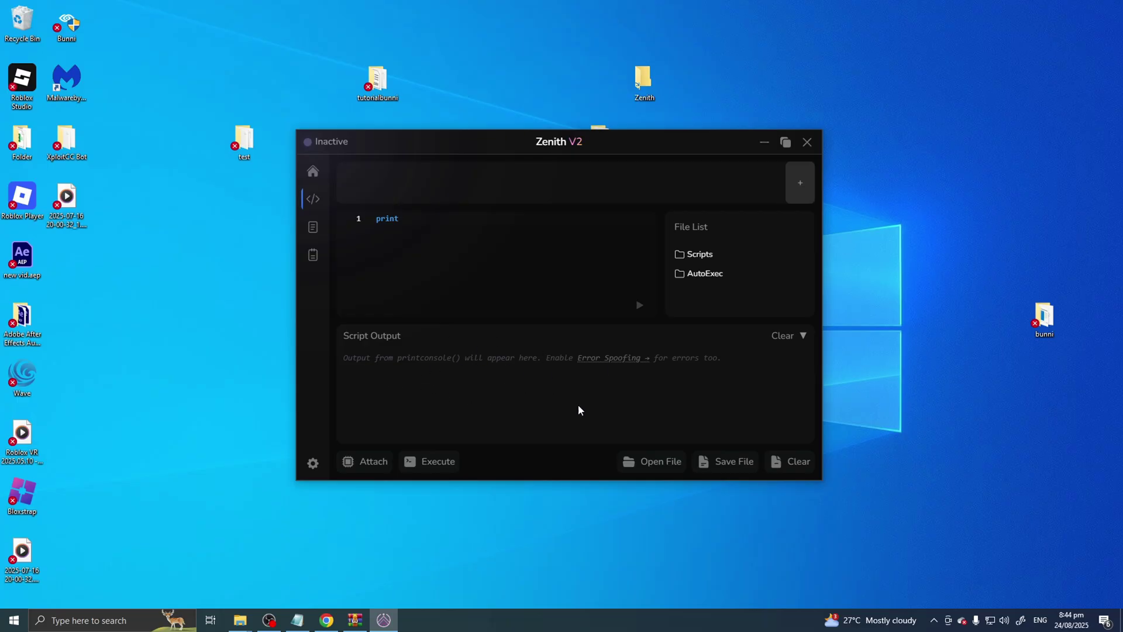
- Open the Script Hub, acknowledge its important notice, and browse the recent ScriptBlox scripts
{"action": "left_click", "coordinate": [313, 229]}
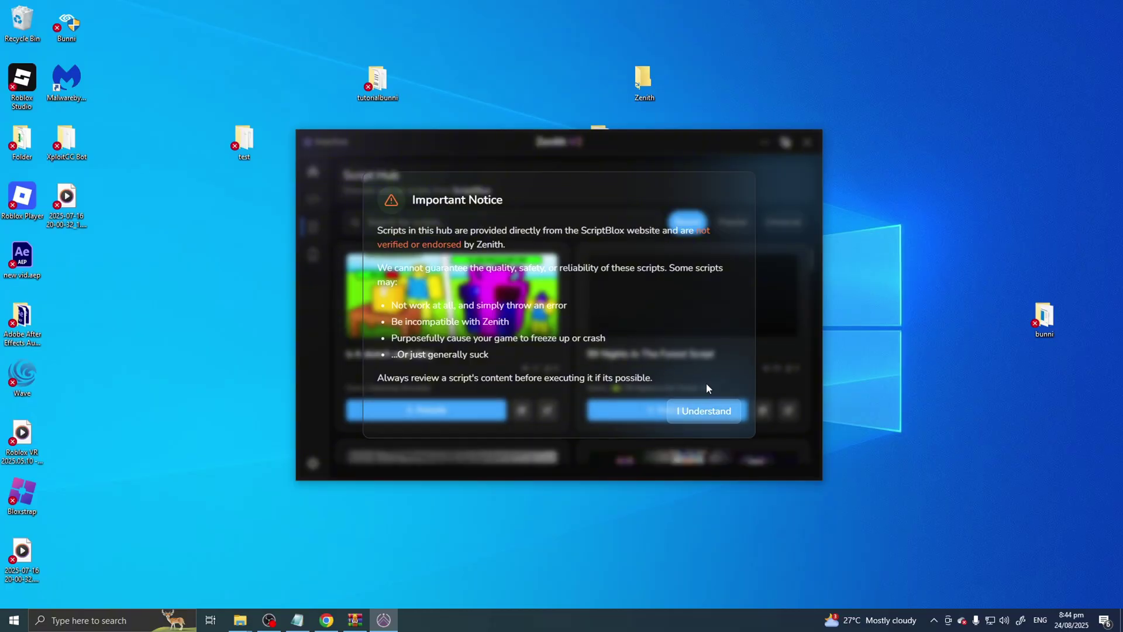
{"action": "left_click", "coordinate": [714, 416]}
{"action": "scroll", "coordinate": [604, 386], "scroll_direction": "down", "scroll_amount": 5}
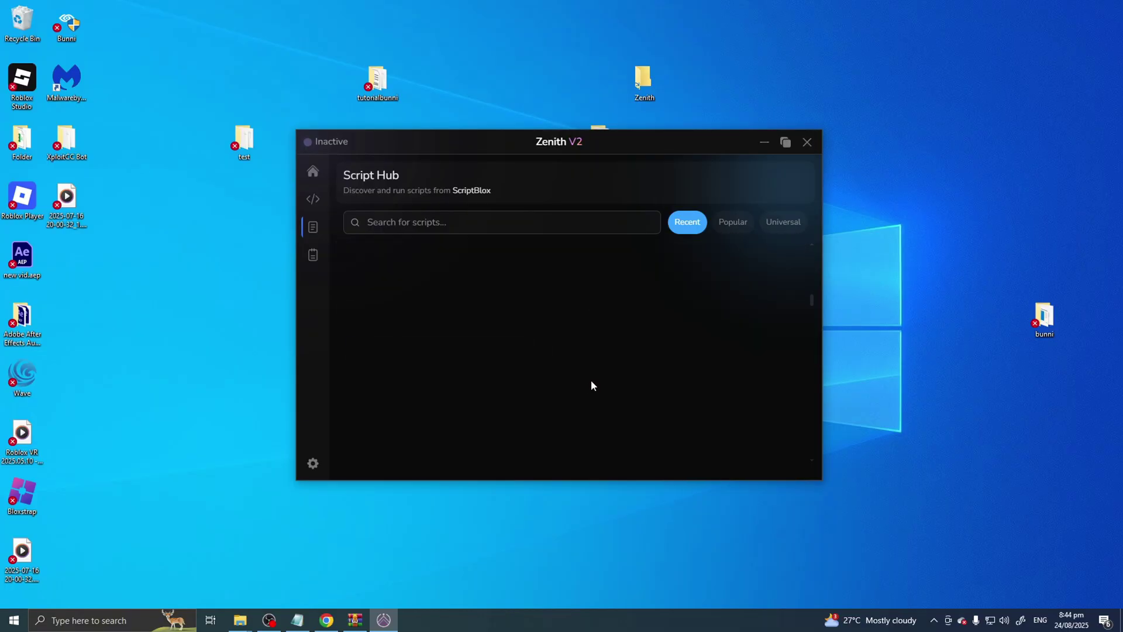
{"action": "scroll", "coordinate": [564, 380], "scroll_direction": "up", "scroll_amount": 8}
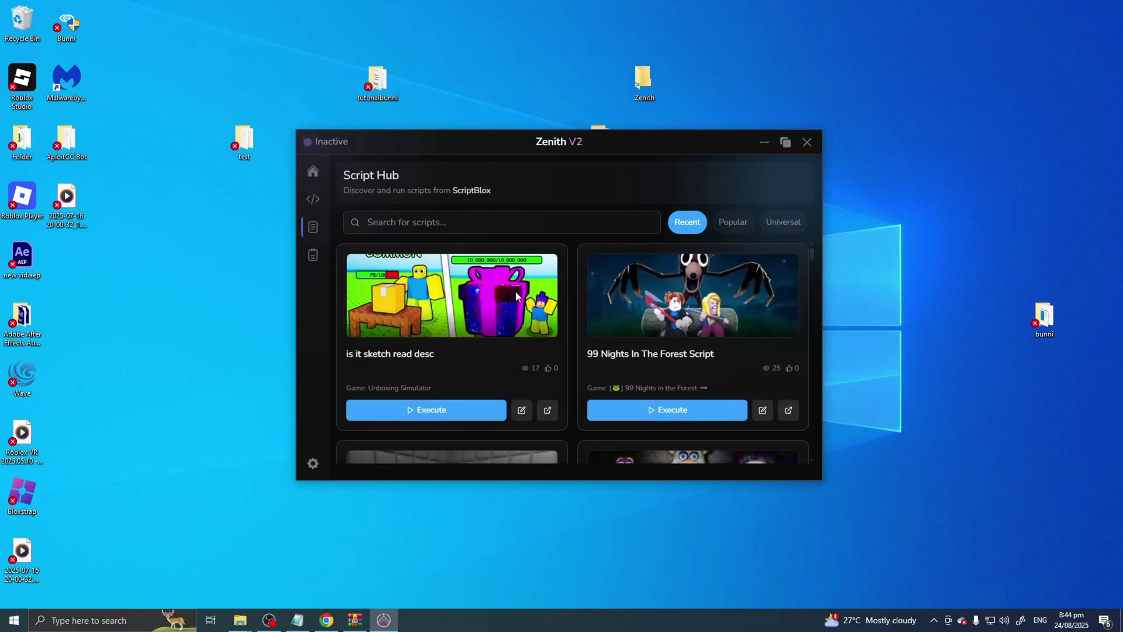
- Browse the Function Documentation, covering the General page and the All, Actors, Bit and Scripts categories
{"action": "left_click", "coordinate": [314, 257]}
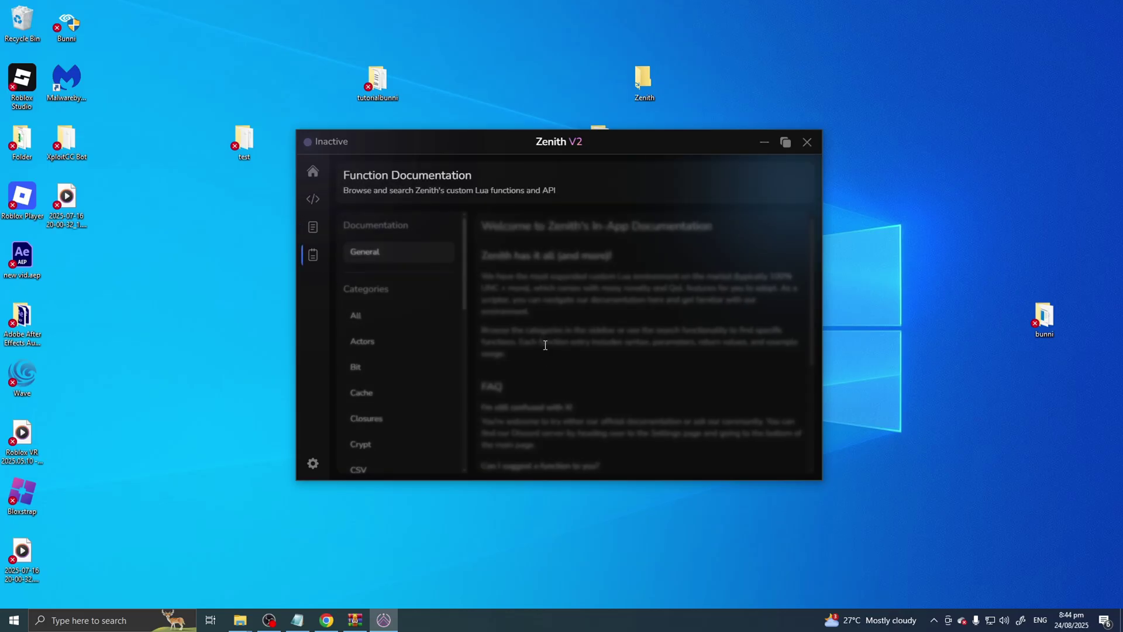
{"action": "scroll", "coordinate": [592, 378], "scroll_direction": "down", "scroll_amount": 4}
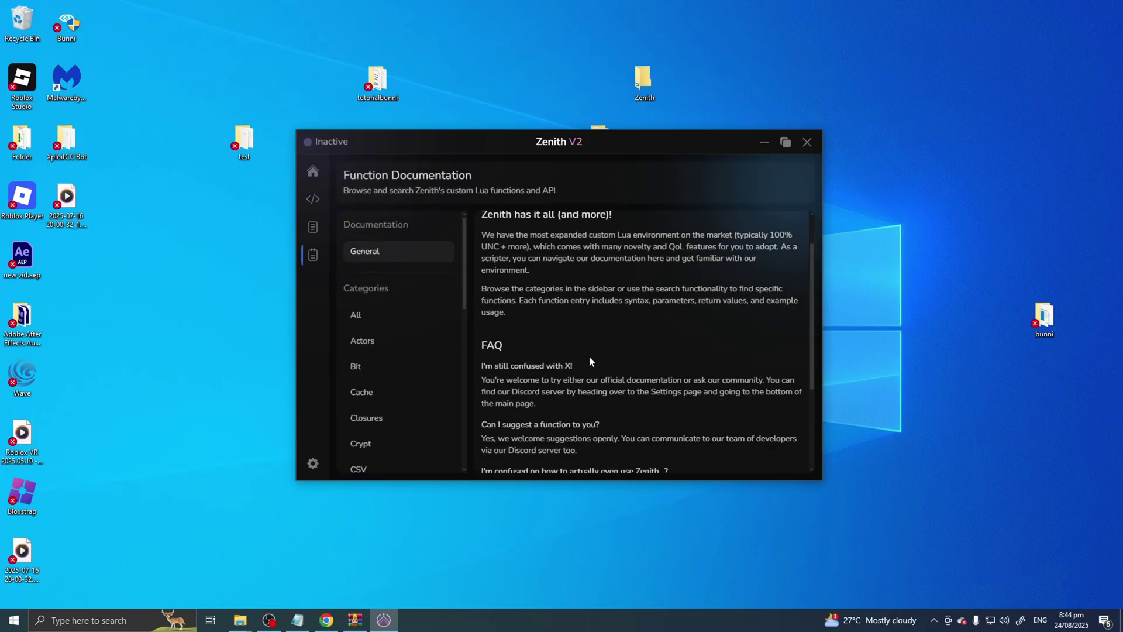
{"action": "left_click", "coordinate": [395, 315]}
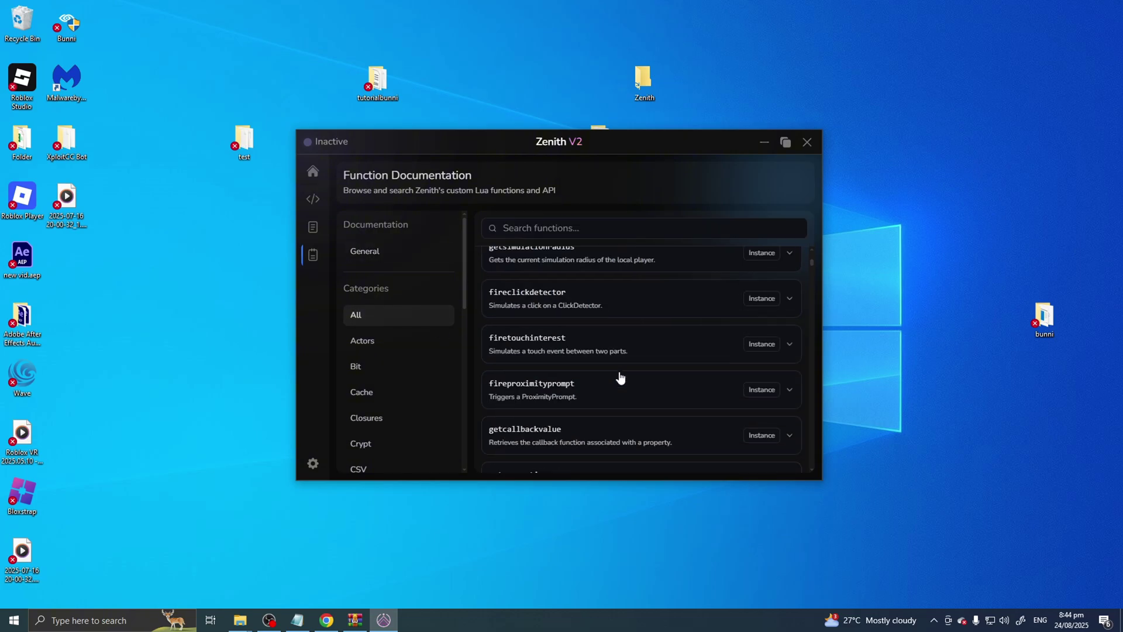
{"action": "left_click", "coordinate": [418, 342]}
{"action": "left_click", "coordinate": [387, 368]}
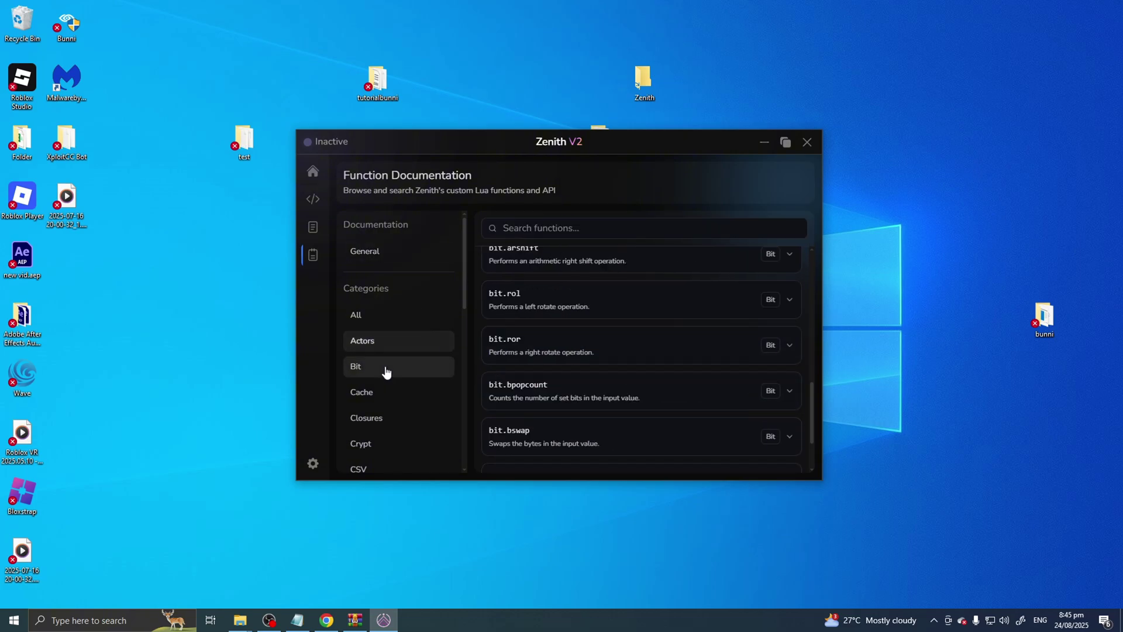
{"action": "left_click", "coordinate": [391, 316]}
{"action": "scroll", "coordinate": [667, 406], "scroll_direction": "down", "scroll_amount": 3}
{"action": "left_click", "coordinate": [396, 338]}
{"action": "left_click", "coordinate": [388, 366]}
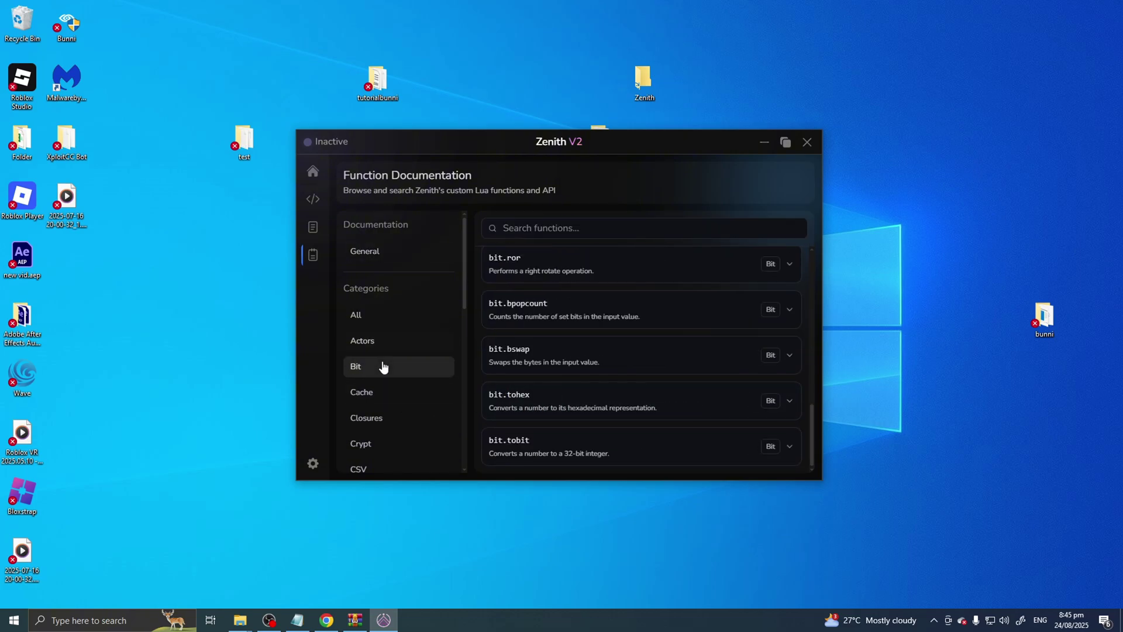
{"action": "left_click", "coordinate": [384, 341]}
{"action": "left_click", "coordinate": [380, 315]}
{"action": "scroll", "coordinate": [476, 403], "scroll_direction": "down", "scroll_amount": 3}
{"action": "scroll", "coordinate": [421, 454], "scroll_direction": "down", "scroll_amount": 5}
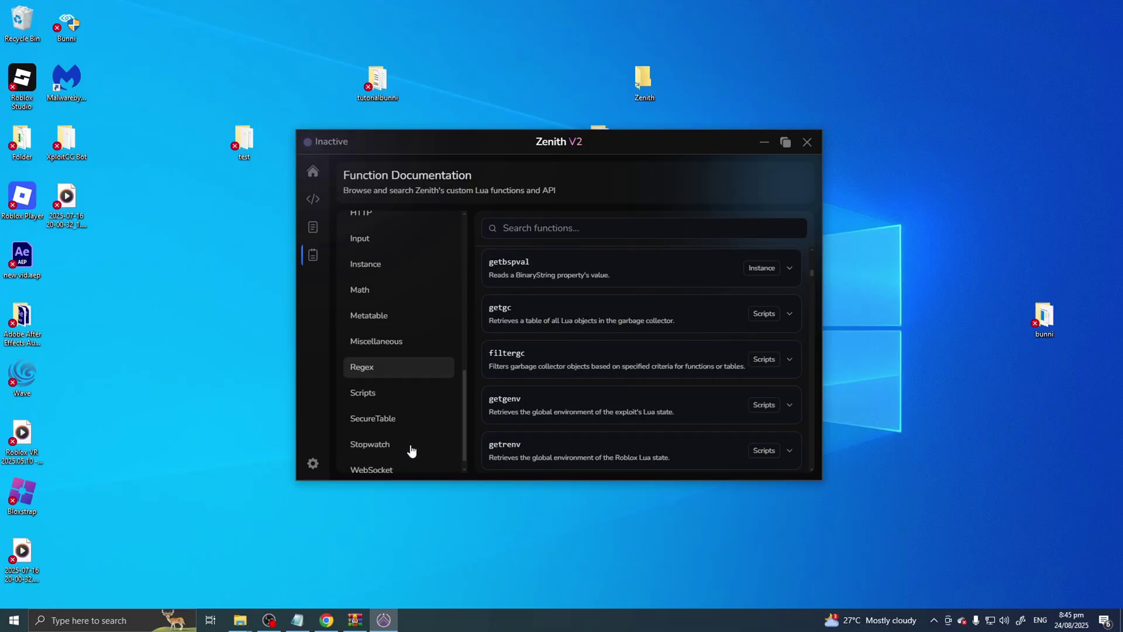
{"action": "left_click", "coordinate": [390, 402]}
{"action": "left_click", "coordinate": [386, 377]}
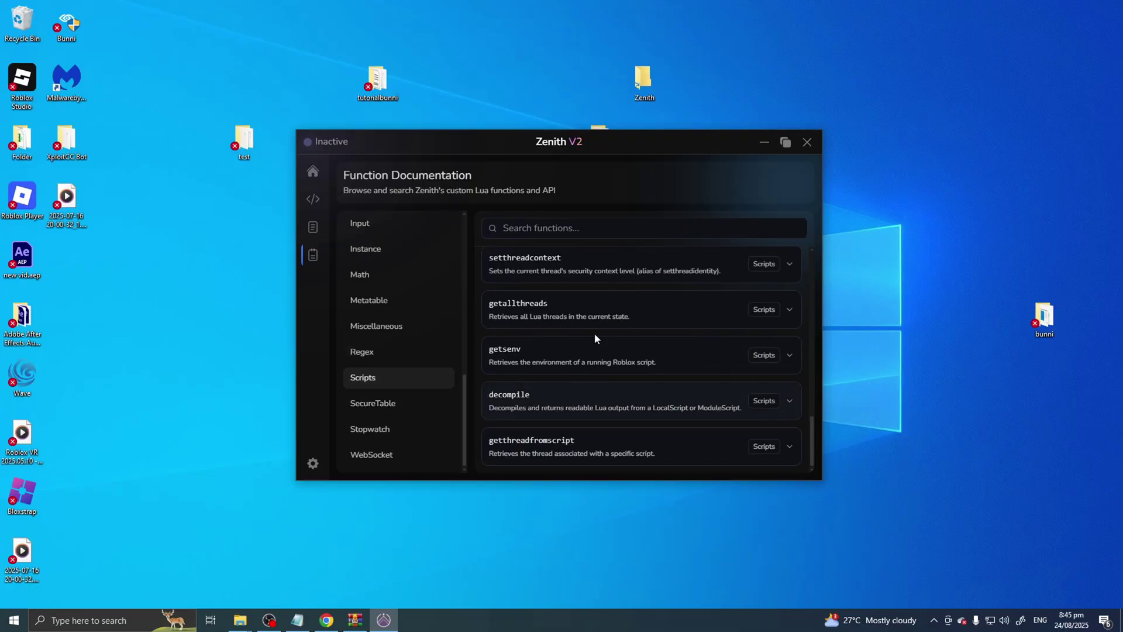
- Open the Execution Settings, turn on Unlock FPS, and review the remaining options down to Enable Multi-instance
{"action": "left_click", "coordinate": [313, 199]}
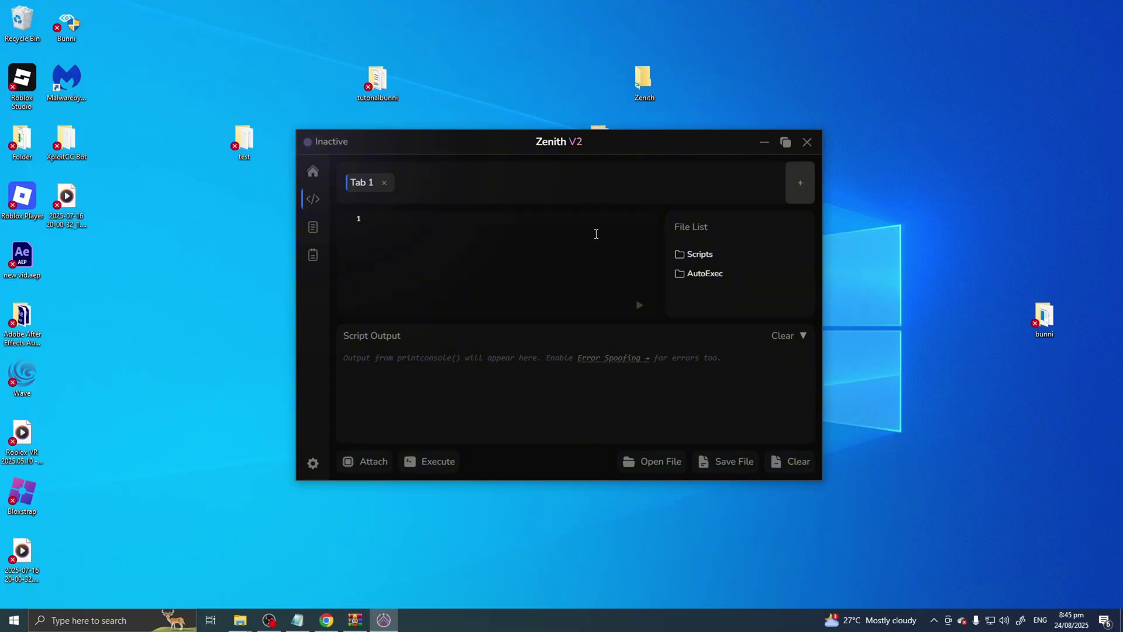
{"action": "left_click", "coordinate": [313, 463]}
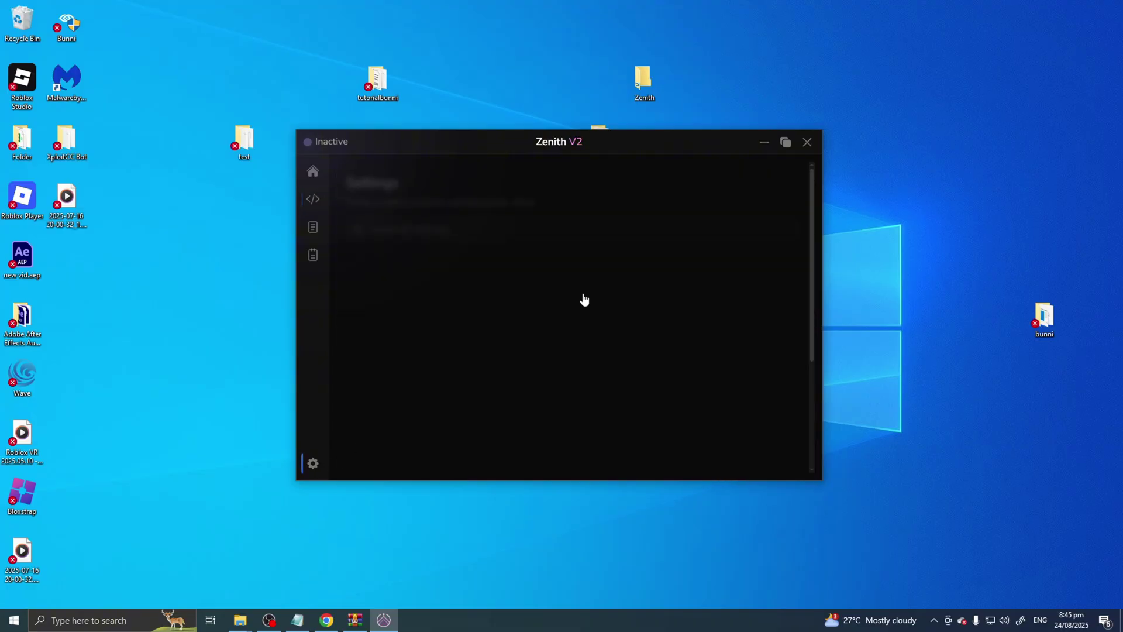
{"action": "left_click", "coordinate": [468, 271]}
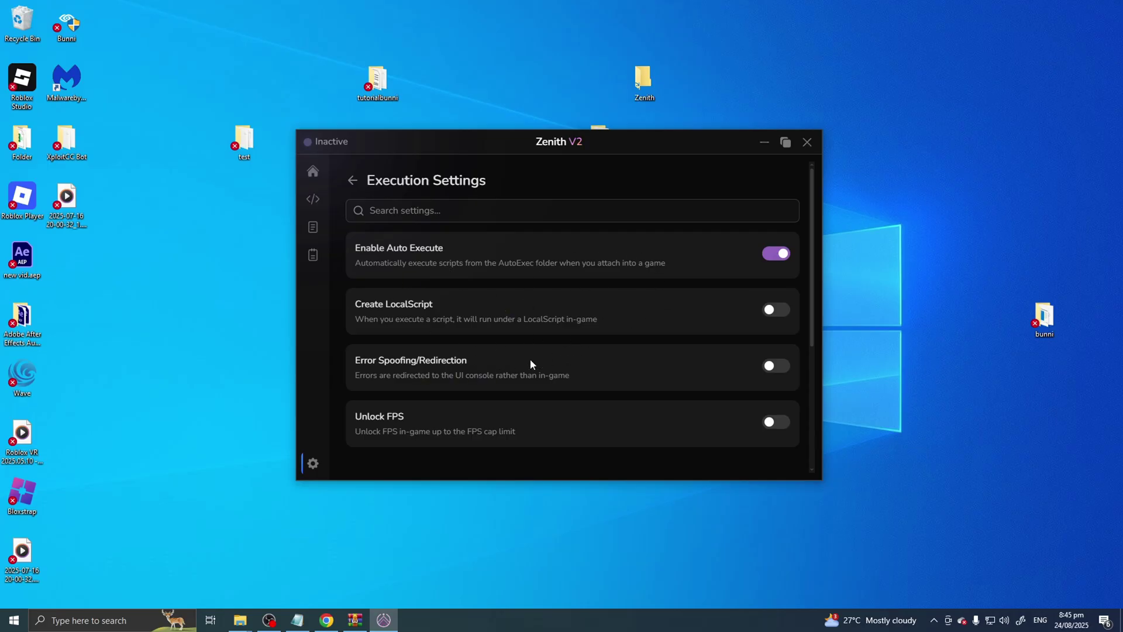
{"action": "scroll", "coordinate": [469, 361], "scroll_direction": "down", "scroll_amount": 3}
{"action": "scroll", "coordinate": [472, 321], "scroll_direction": "up", "scroll_amount": 1}
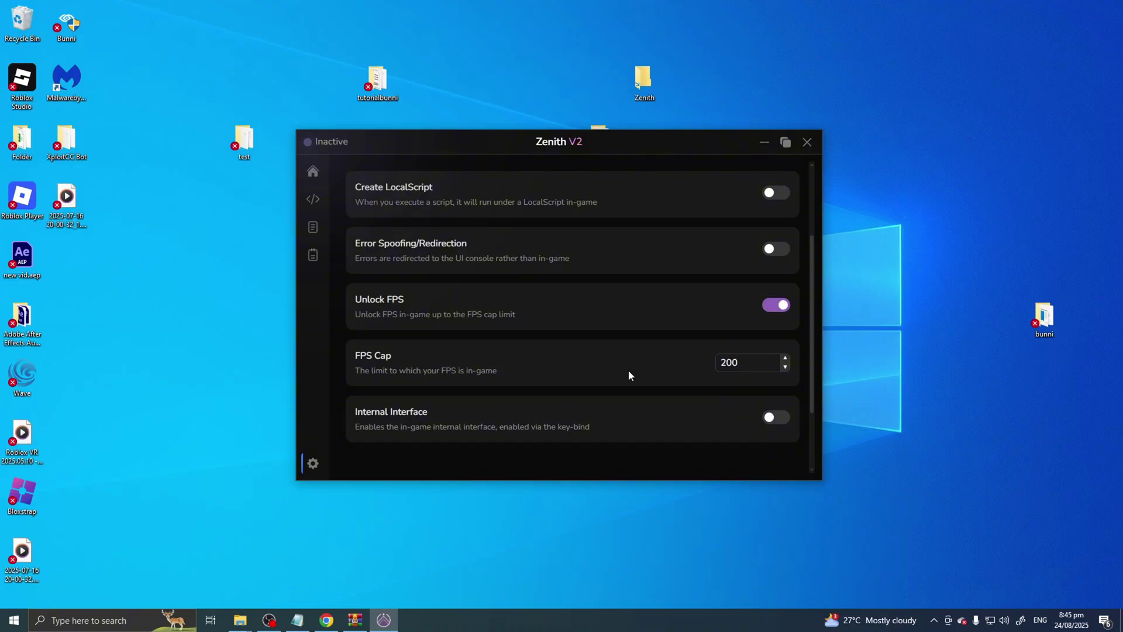
{"action": "scroll", "coordinate": [630, 375], "scroll_direction": "down", "scroll_amount": 2}
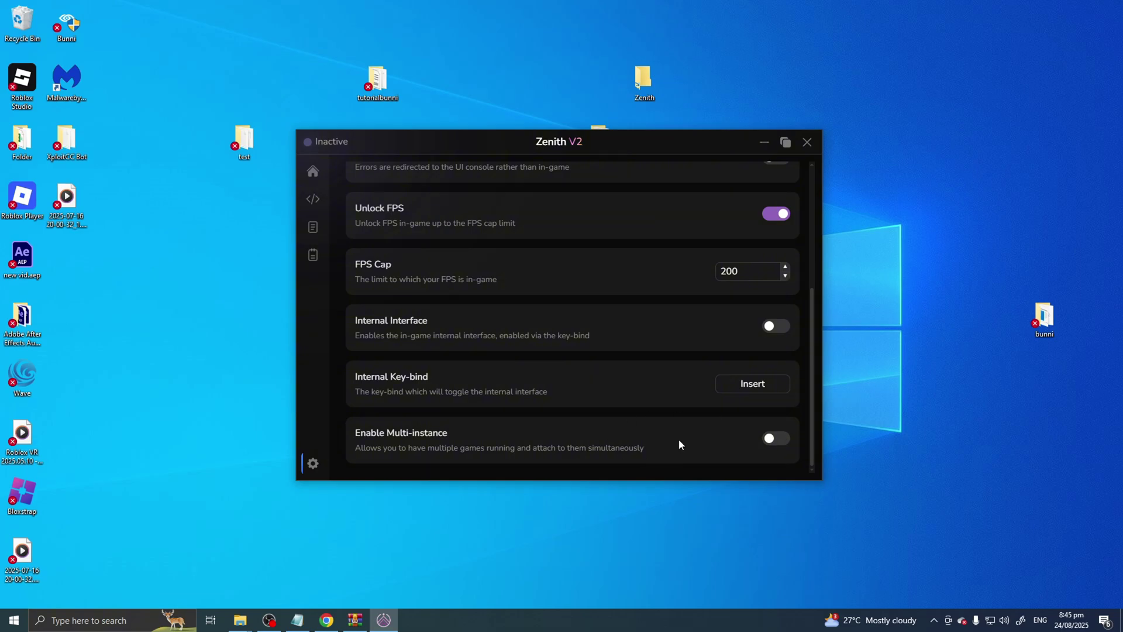
{"action": "left_click_drag", "start_coordinate": [653, 454], "coordinate": [494, 448]}
{"action": "scroll", "coordinate": [465, 421], "scroll_direction": "up", "scroll_amount": 10}
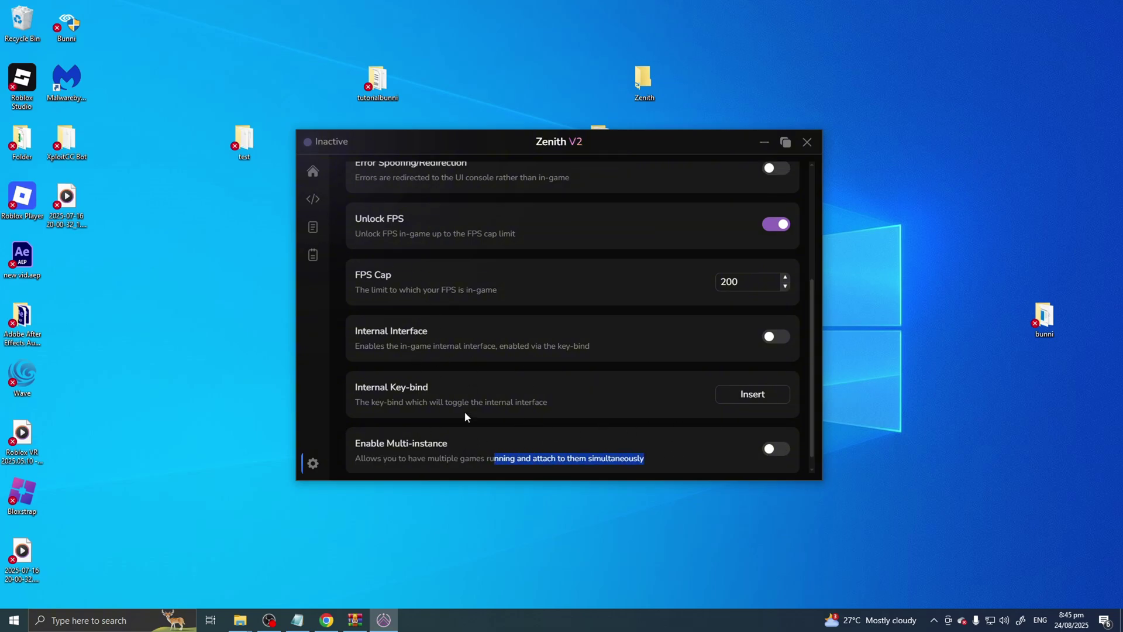
- Return to the main settings list, look over its options, and open the Interface Settings
{"action": "left_click", "coordinate": [352, 181]}
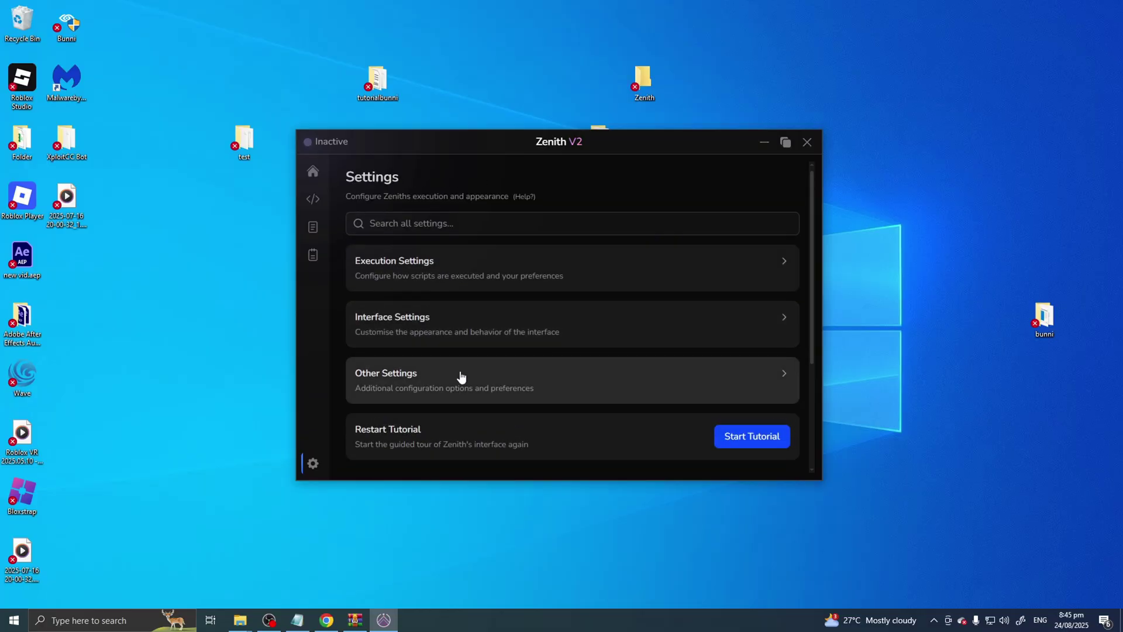
{"action": "scroll", "coordinate": [574, 344], "scroll_direction": "down", "scroll_amount": 2}
{"action": "scroll", "coordinate": [554, 332], "scroll_direction": "down", "scroll_amount": 1}
{"action": "scroll", "coordinate": [433, 325], "scroll_direction": "up", "scroll_amount": 2}
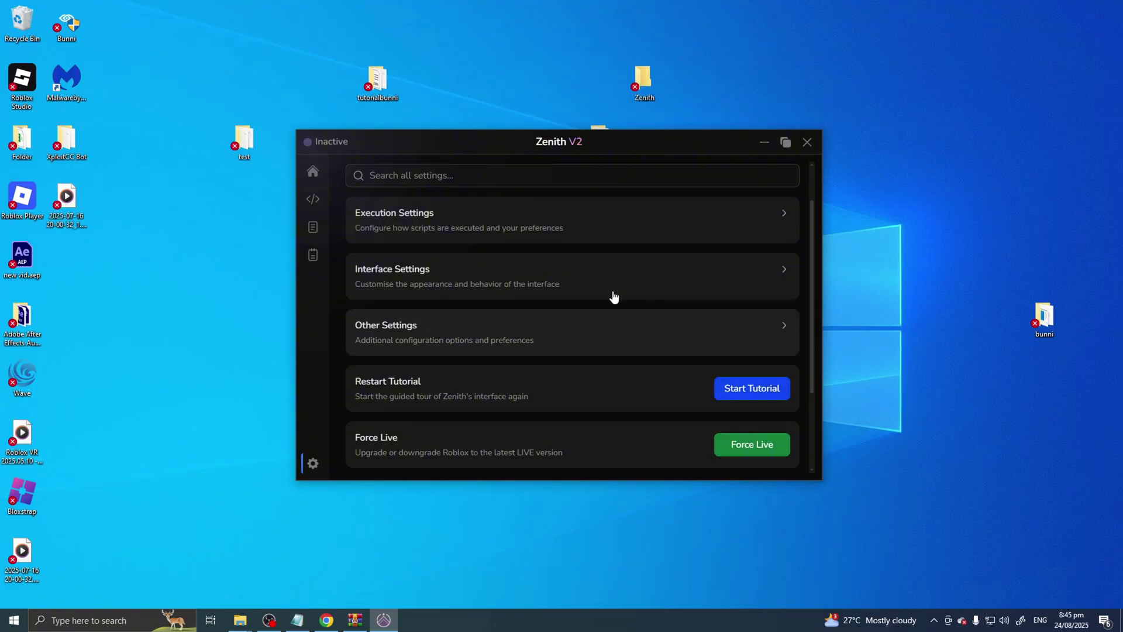
{"action": "left_click", "coordinate": [437, 269]}
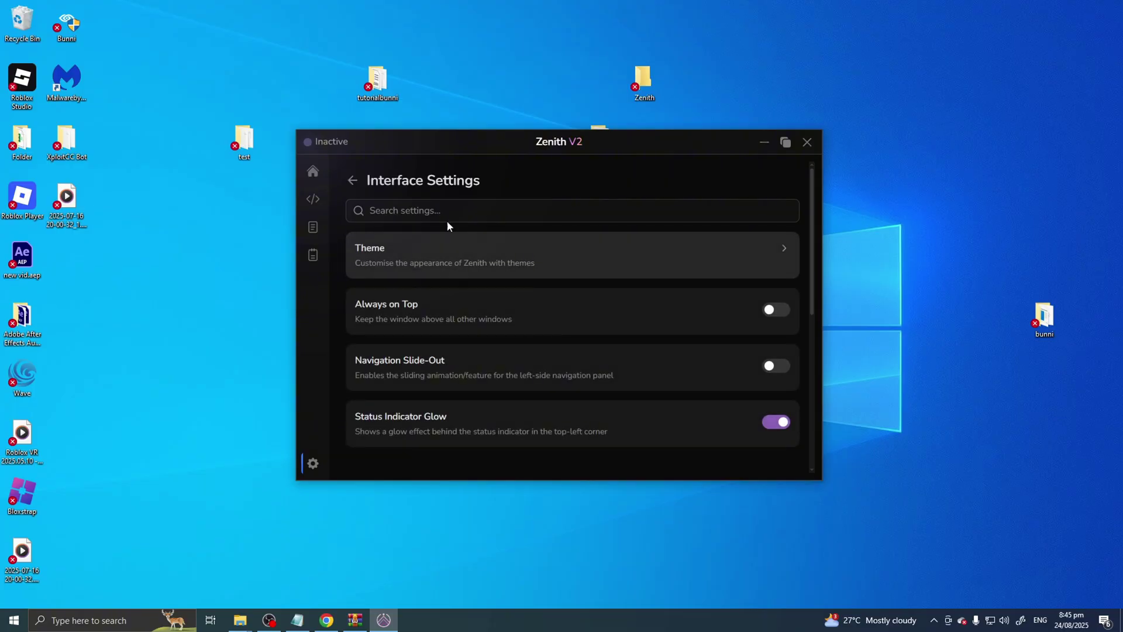
- Open the Theme settings, try the Light theme, switch back to Dark, and look over the live preview
{"action": "left_click", "coordinate": [444, 254]}
{"action": "left_click", "coordinate": [534, 269]}
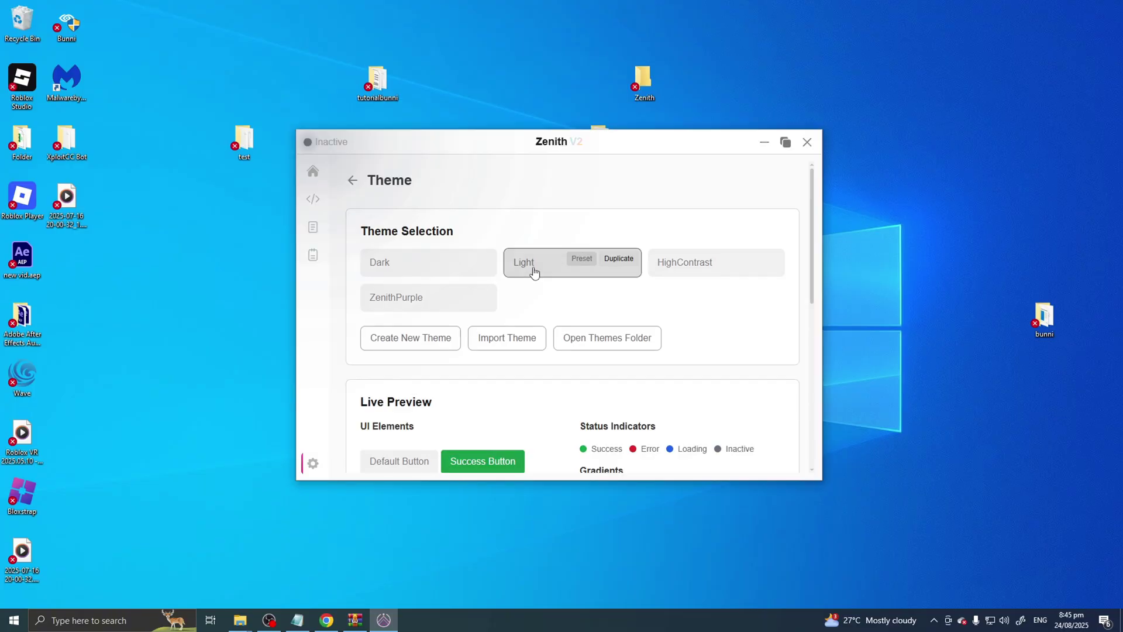
{"action": "left_click", "coordinate": [409, 275]}
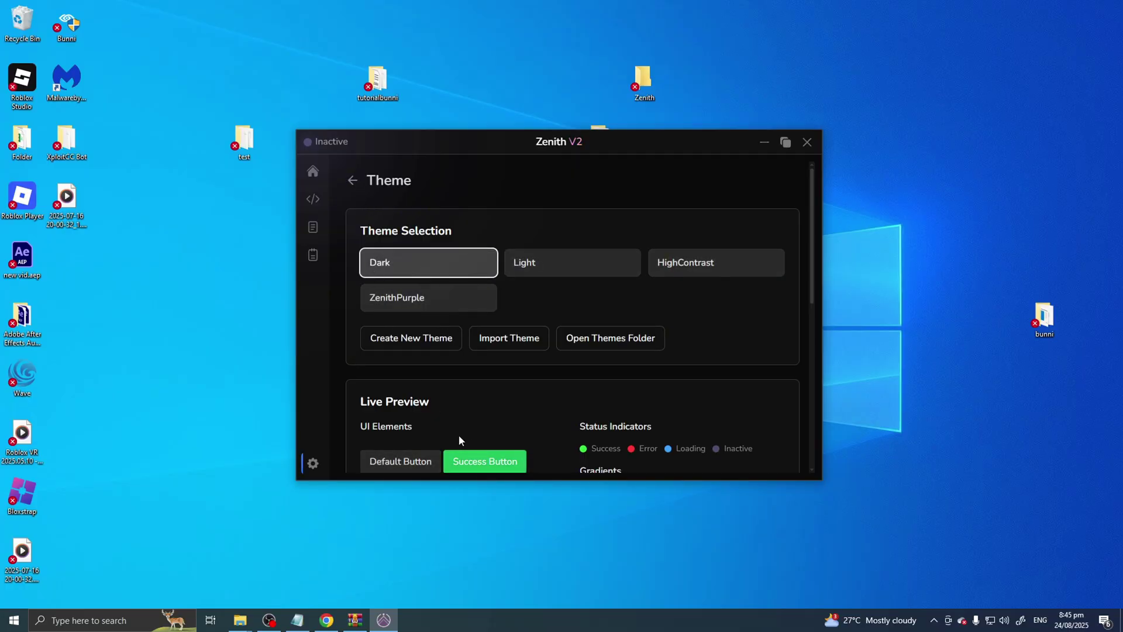
{"action": "scroll", "coordinate": [460, 440], "scroll_direction": "down", "scroll_amount": 4}
{"action": "scroll", "coordinate": [492, 354], "scroll_direction": "down", "scroll_amount": 1}
{"action": "scroll", "coordinate": [492, 355], "scroll_direction": "up", "scroll_amount": 5}
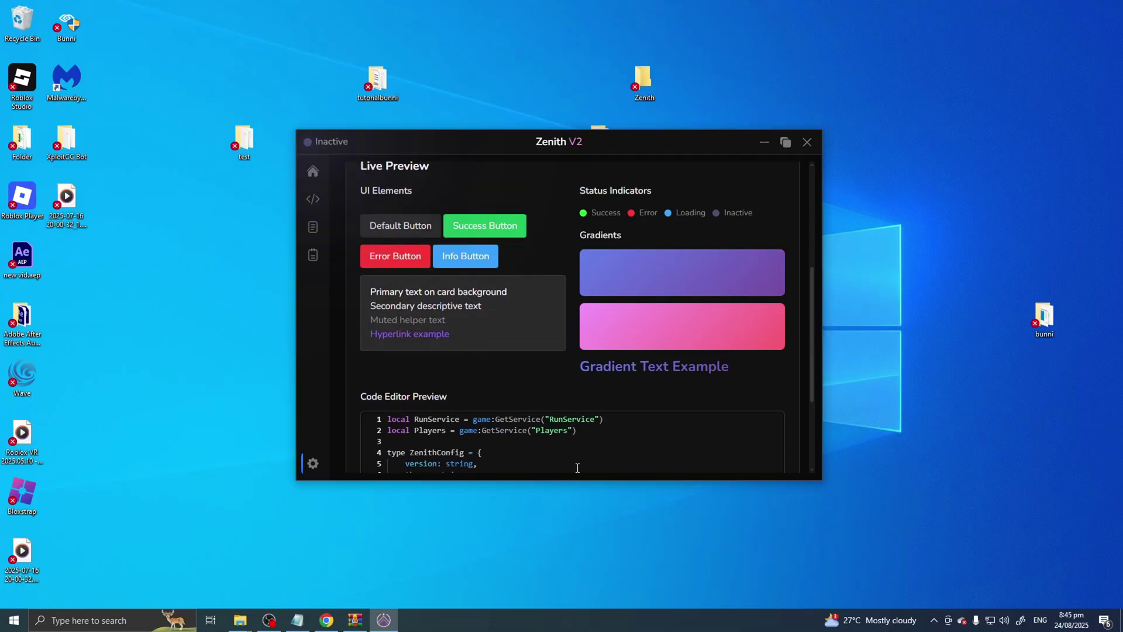
- Return to the Interface Settings and review the remaining options down to Hide Output Console
{"action": "left_click", "coordinate": [353, 181]}
{"action": "scroll", "coordinate": [464, 338], "scroll_direction": "down", "scroll_amount": 4}
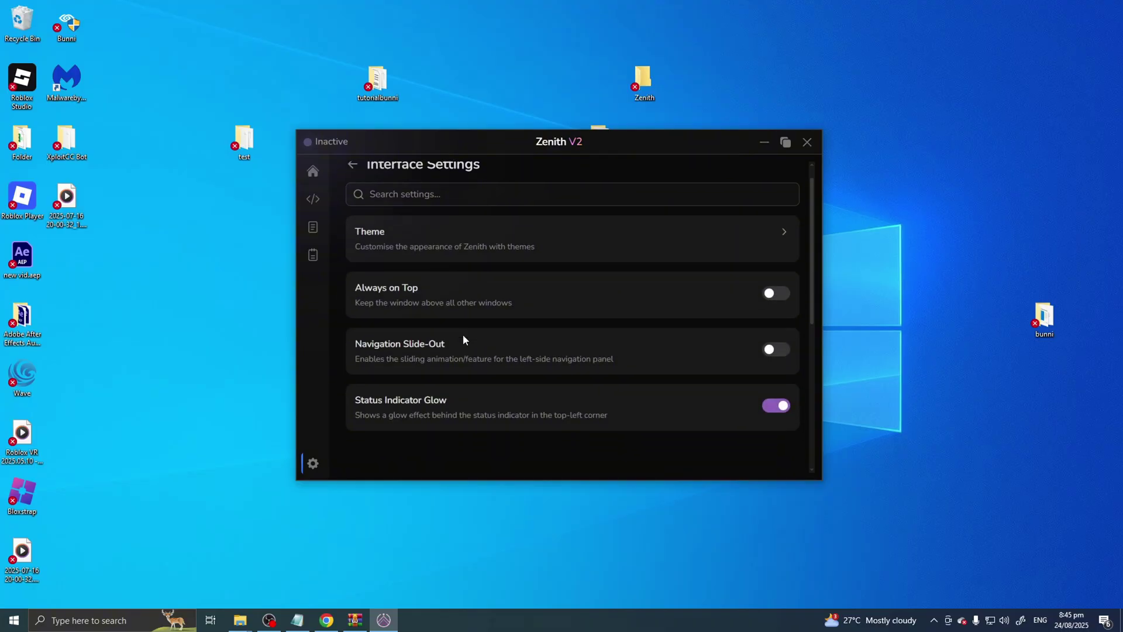
{"action": "scroll", "coordinate": [442, 351], "scroll_direction": "down", "scroll_amount": 1}
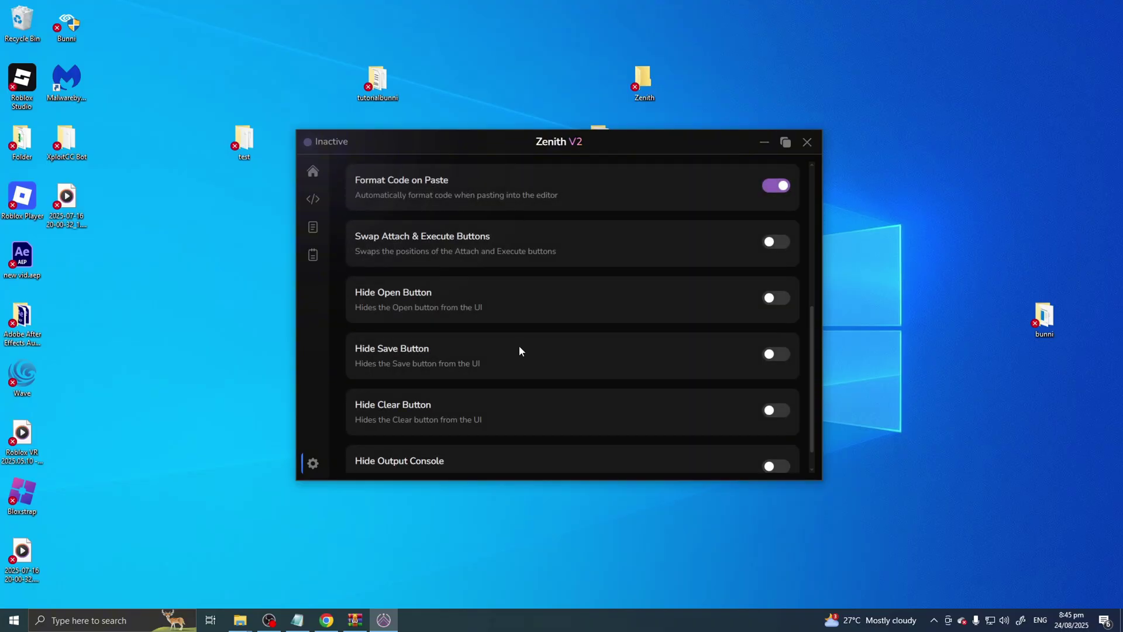
{"action": "scroll", "coordinate": [503, 357], "scroll_direction": "down", "scroll_amount": 1}
{"action": "scroll", "coordinate": [527, 397], "scroll_direction": "up", "scroll_amount": 4}
{"action": "scroll", "coordinate": [534, 421], "scroll_direction": "up", "scroll_amount": 2}
- Return to the main settings list, check the Roblox version through Force Live, and close the version dialog
{"action": "left_click", "coordinate": [351, 181]}
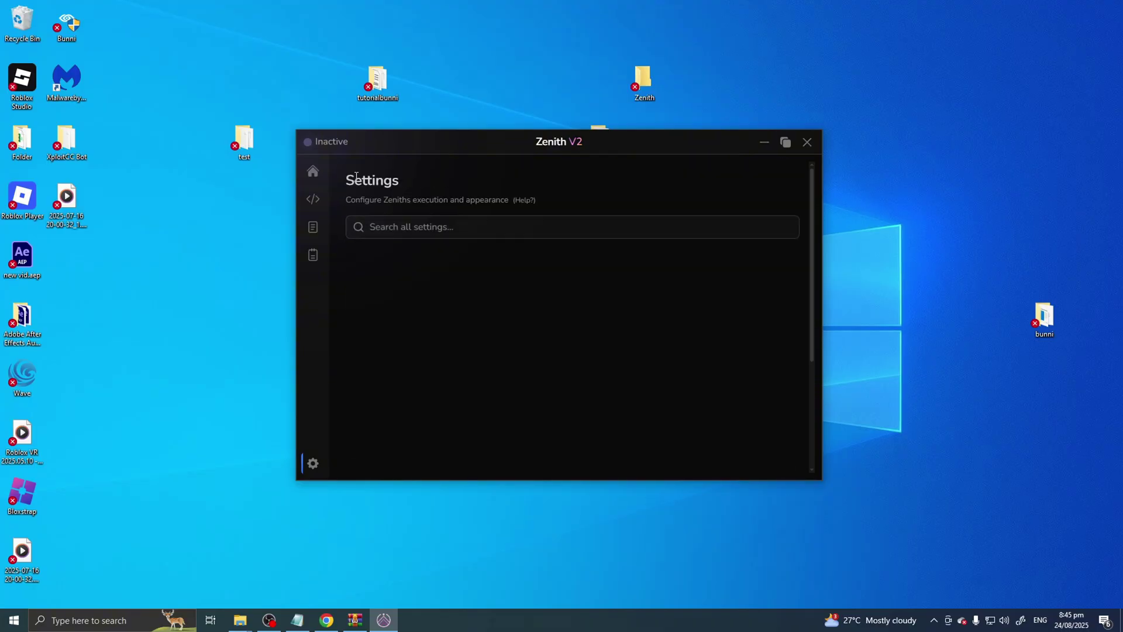
{"action": "scroll", "coordinate": [468, 399], "scroll_direction": "down", "scroll_amount": 1}
{"action": "scroll", "coordinate": [468, 399], "scroll_direction": "down", "scroll_amount": 2}
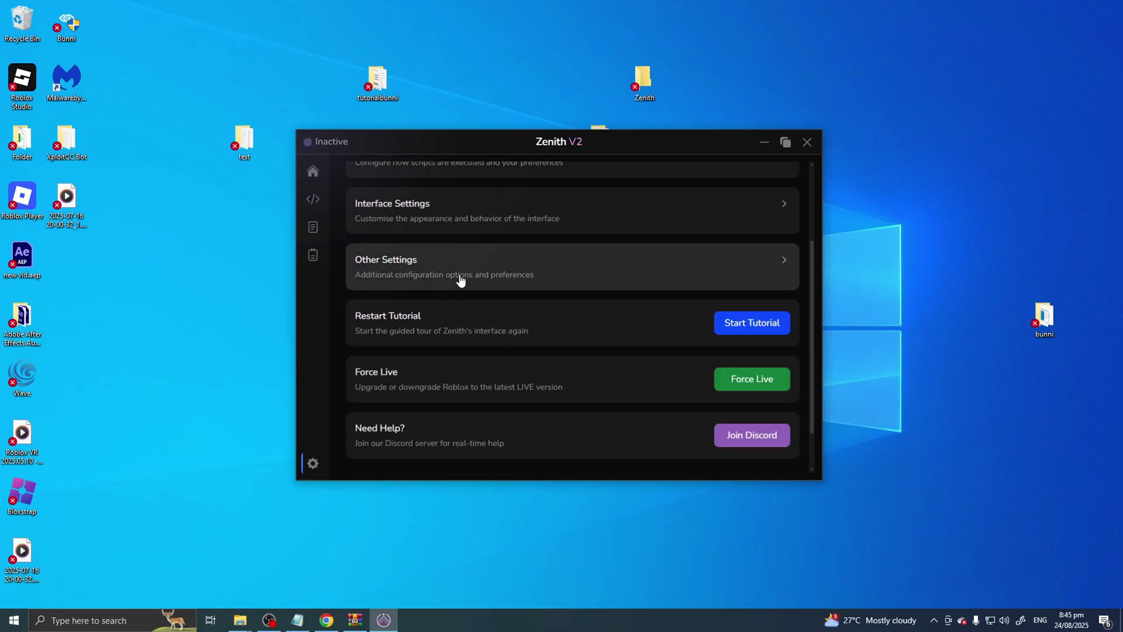
{"action": "scroll", "coordinate": [585, 351], "scroll_direction": "down", "scroll_amount": 1}
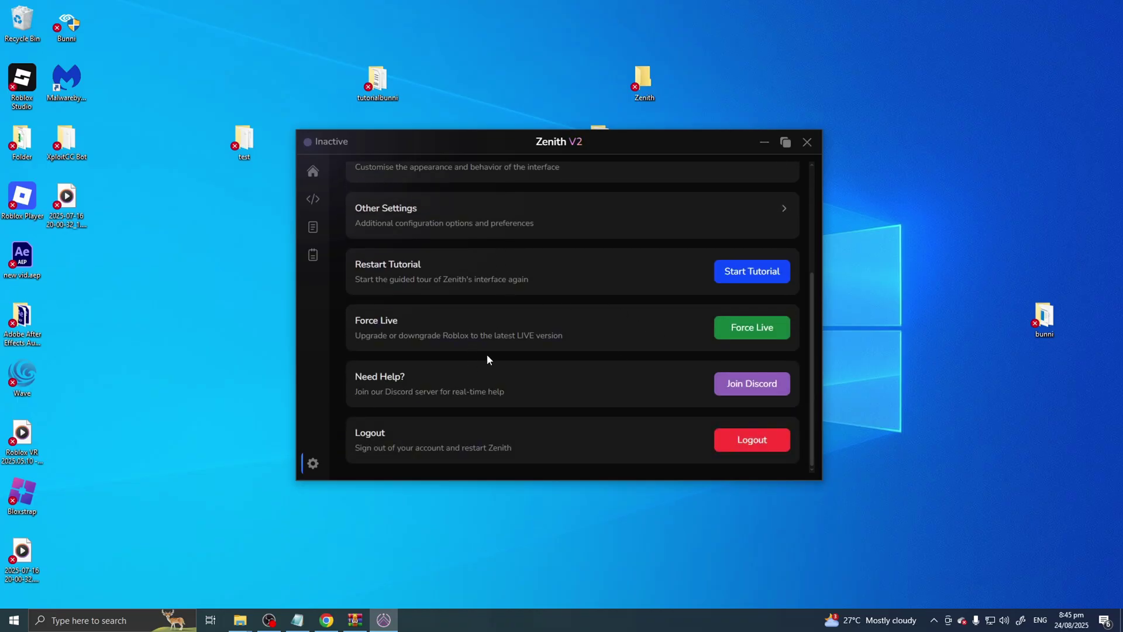
{"action": "left_click", "coordinate": [751, 329]}
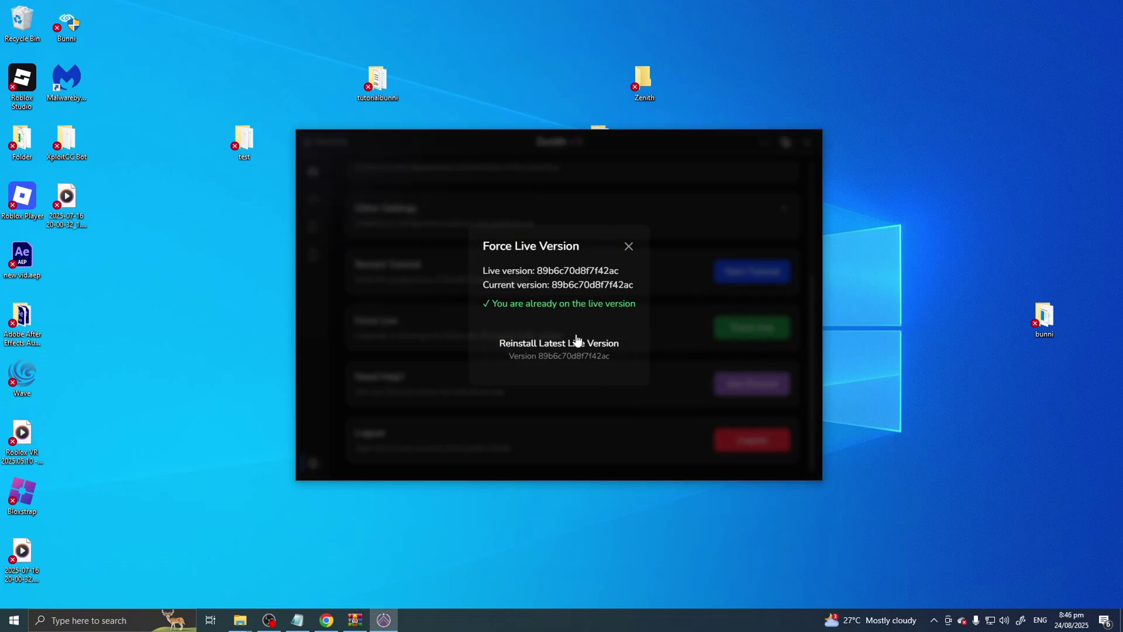
{"action": "left_click", "coordinate": [628, 246]}
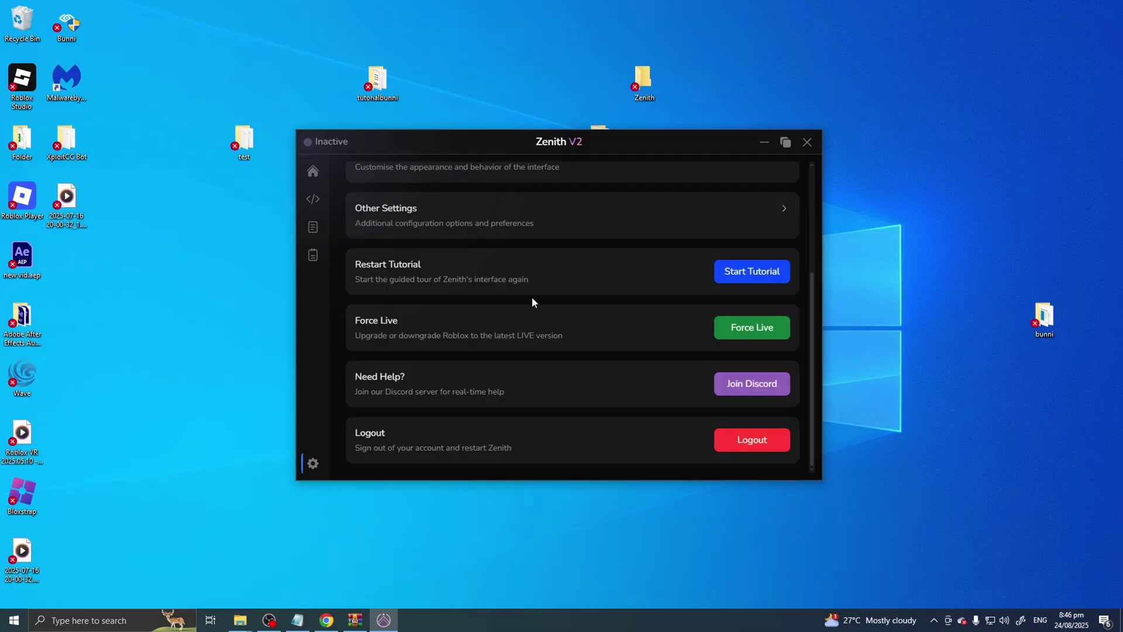
- Search Windows for "roblox" and launch Roblox Player
{"action": "left_click", "coordinate": [88, 620]}
{"action": "type", "text": "roblox"}
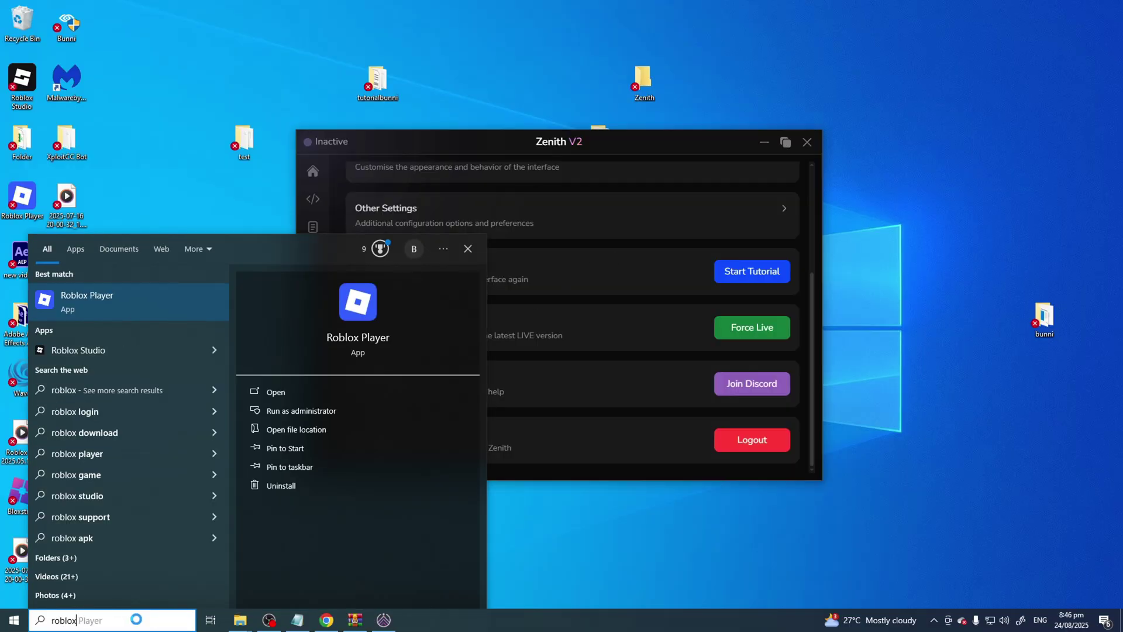
{"action": "left_click", "coordinate": [304, 386]}
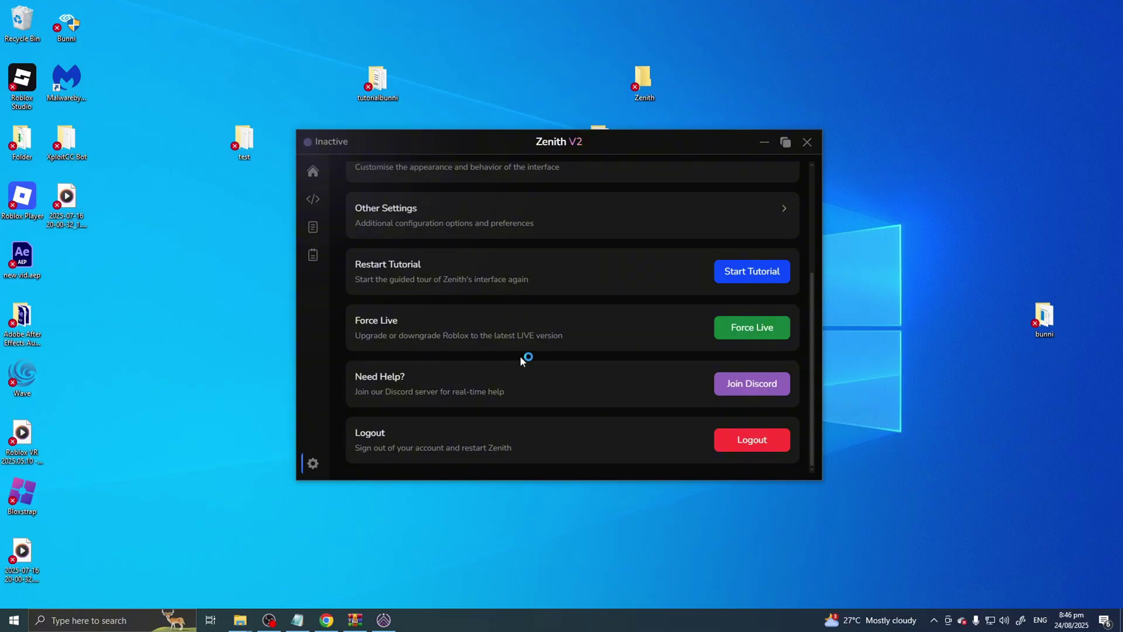
{"action": "scroll", "coordinate": [526, 359], "scroll_direction": "up", "scroll_amount": 5}
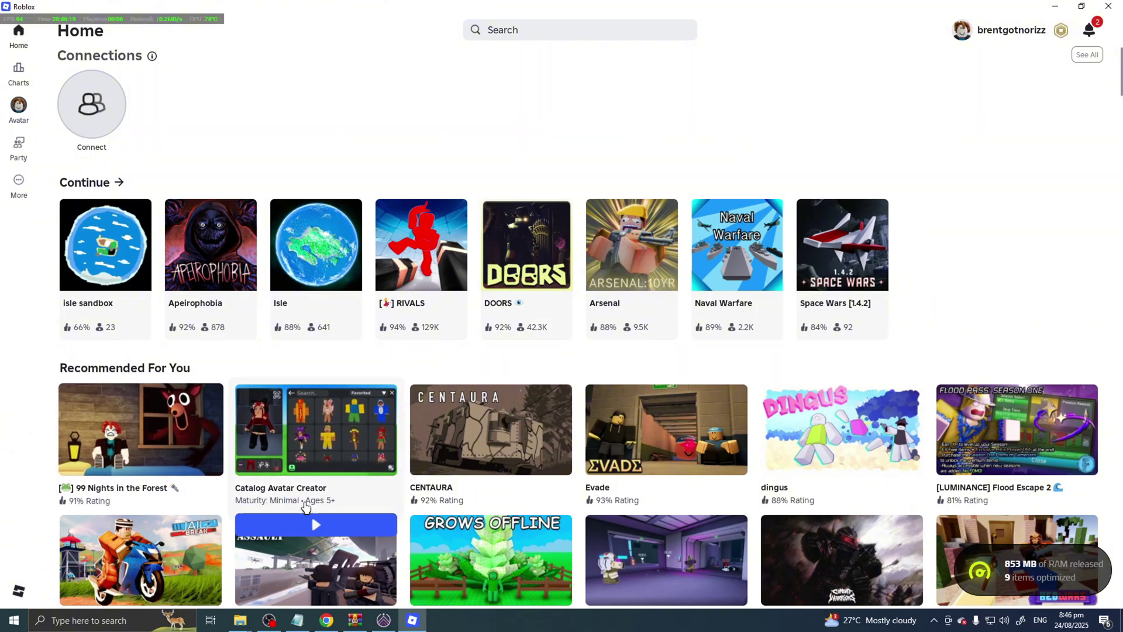
- Search Roblox for "baseplate" and start the first Baseplate experience in the results
{"action": "left_click", "coordinate": [534, 26]}
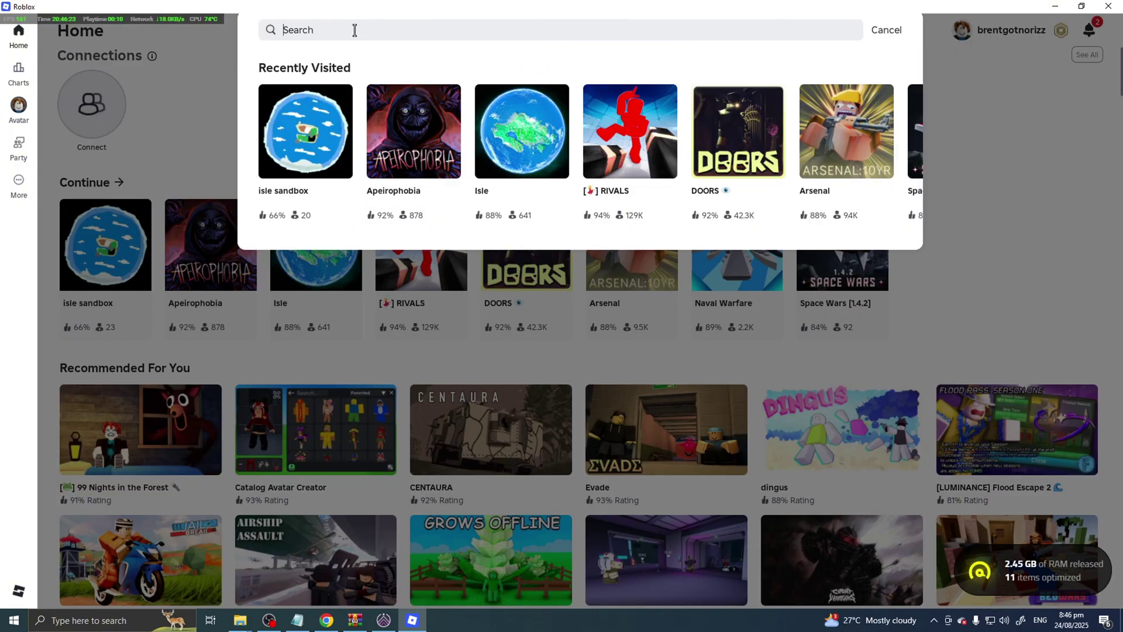
{"action": "type", "text": "baseplate"}
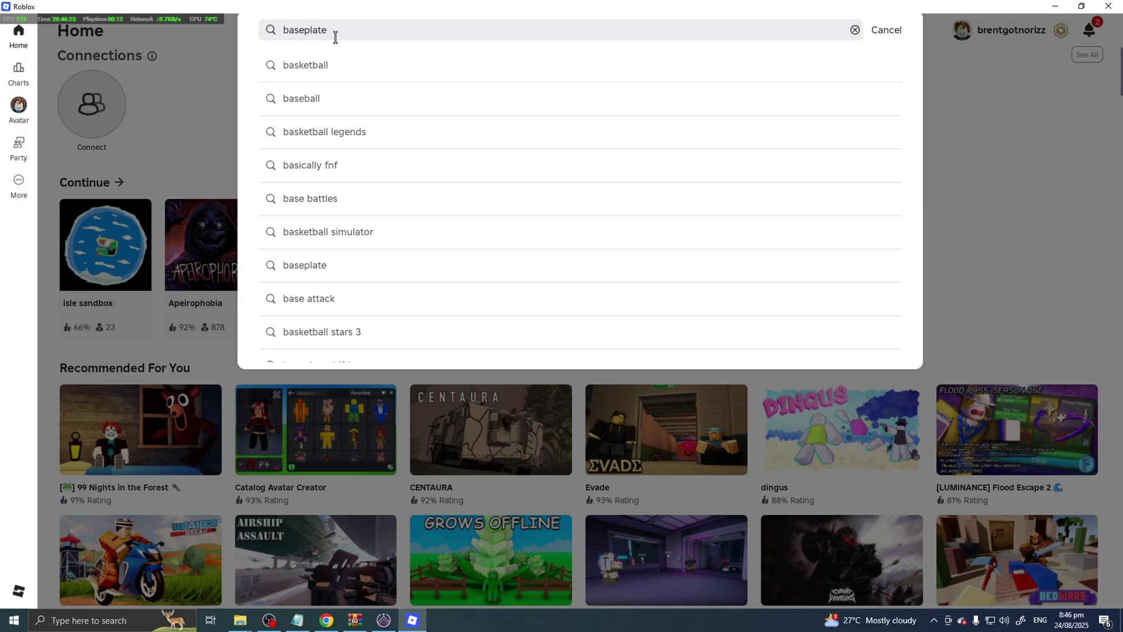
{"action": "left_click", "coordinate": [372, 68]}
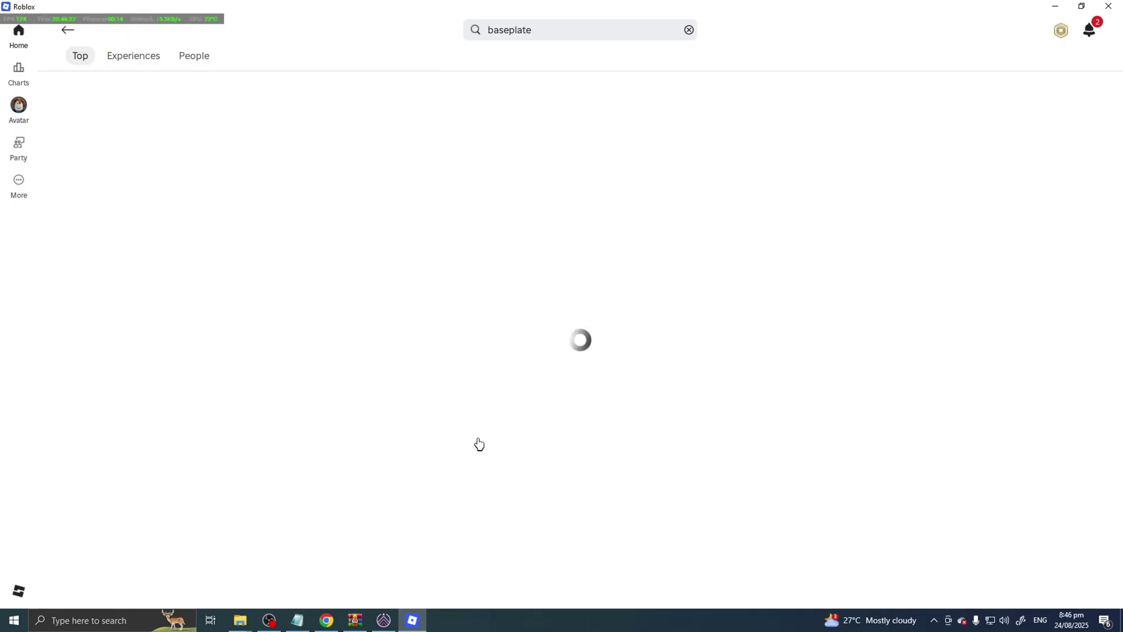
{"action": "mouse_move", "coordinate": [108, 223]}
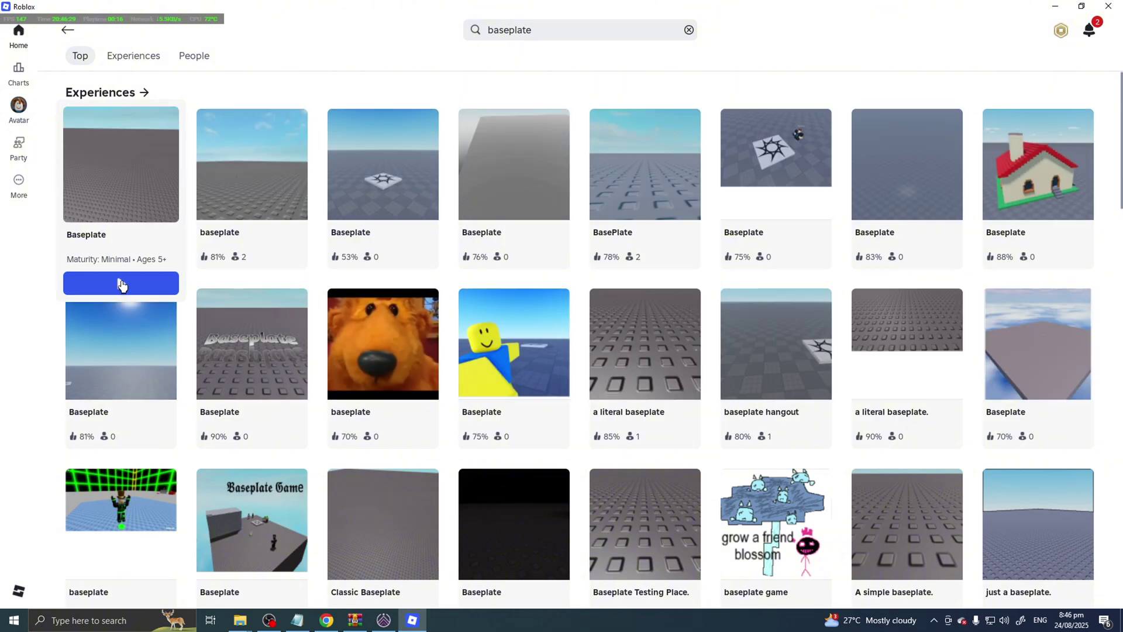
{"action": "left_click", "coordinate": [120, 285]}
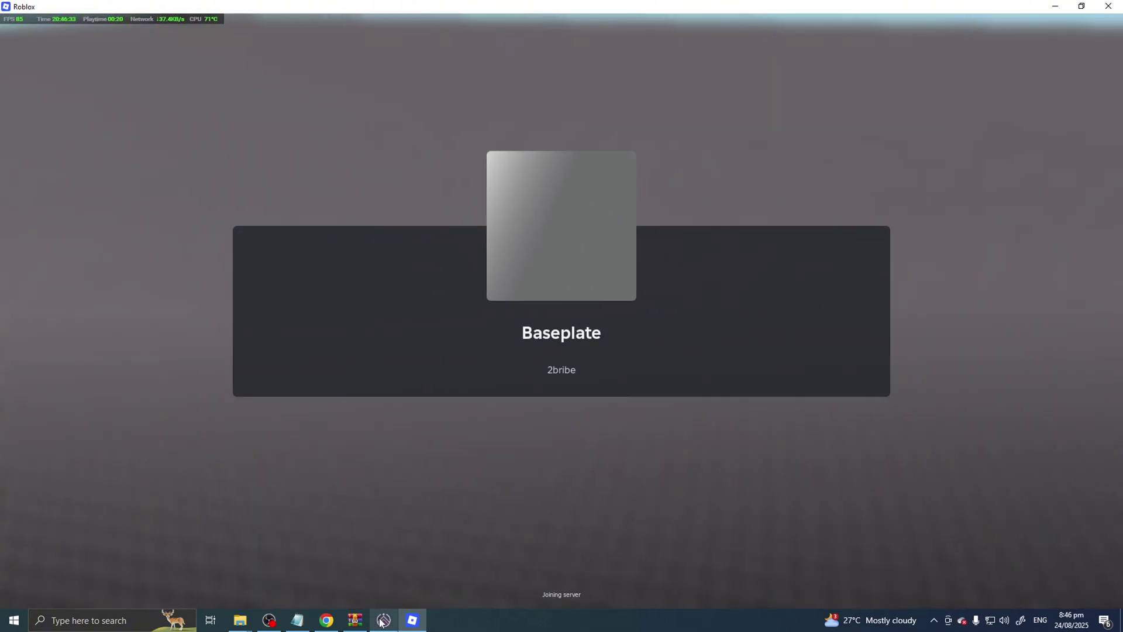
- Switch to Zenith, open its script editor, attach it to the running Roblox game, and reposition the window over the game
{"action": "left_click", "coordinate": [382, 622]}
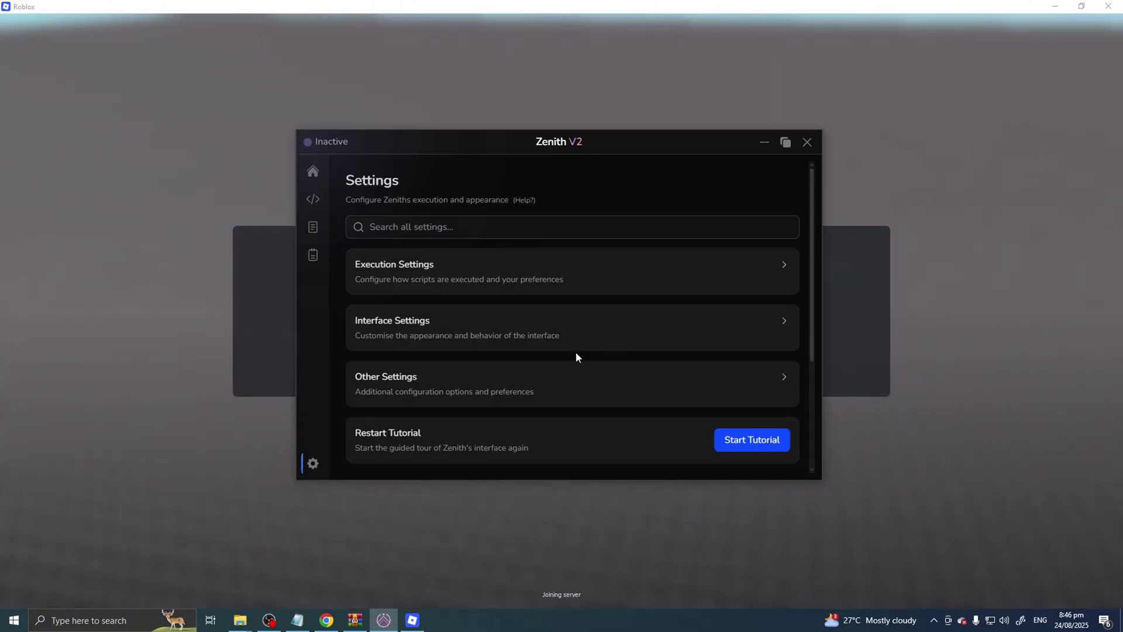
{"action": "left_click", "coordinate": [313, 177]}
{"action": "left_click_drag", "start_coordinate": [421, 149], "coordinate": [681, 158]}
{"action": "left_click", "coordinate": [439, 203]}
{"action": "left_click", "coordinate": [620, 474]}
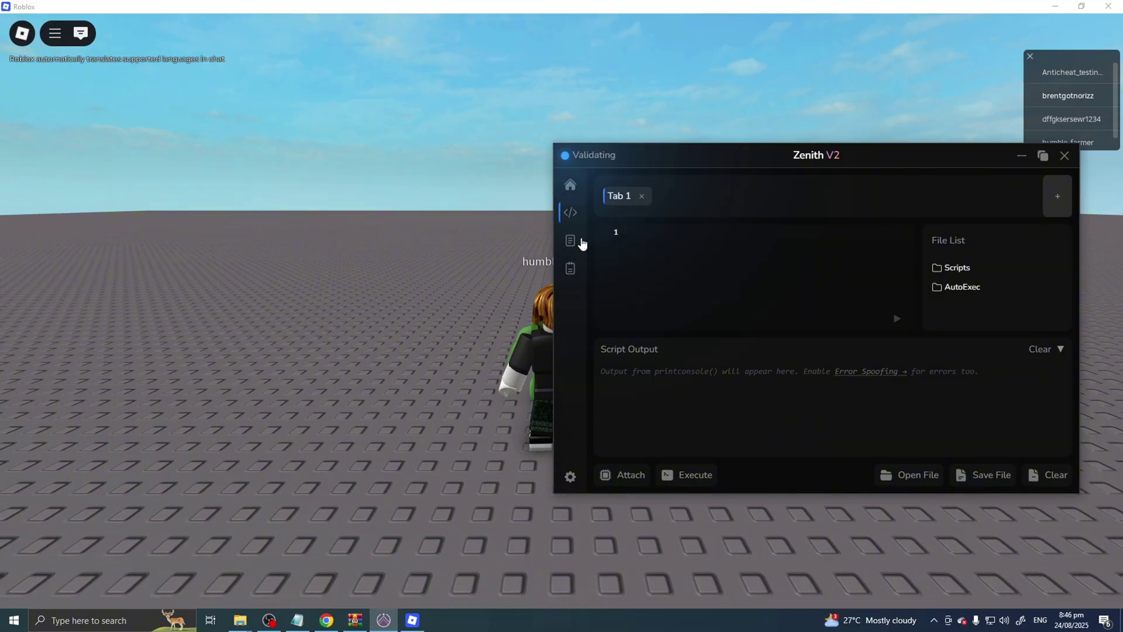
{"action": "left_click_drag", "start_coordinate": [658, 155], "coordinate": [319, 247]}
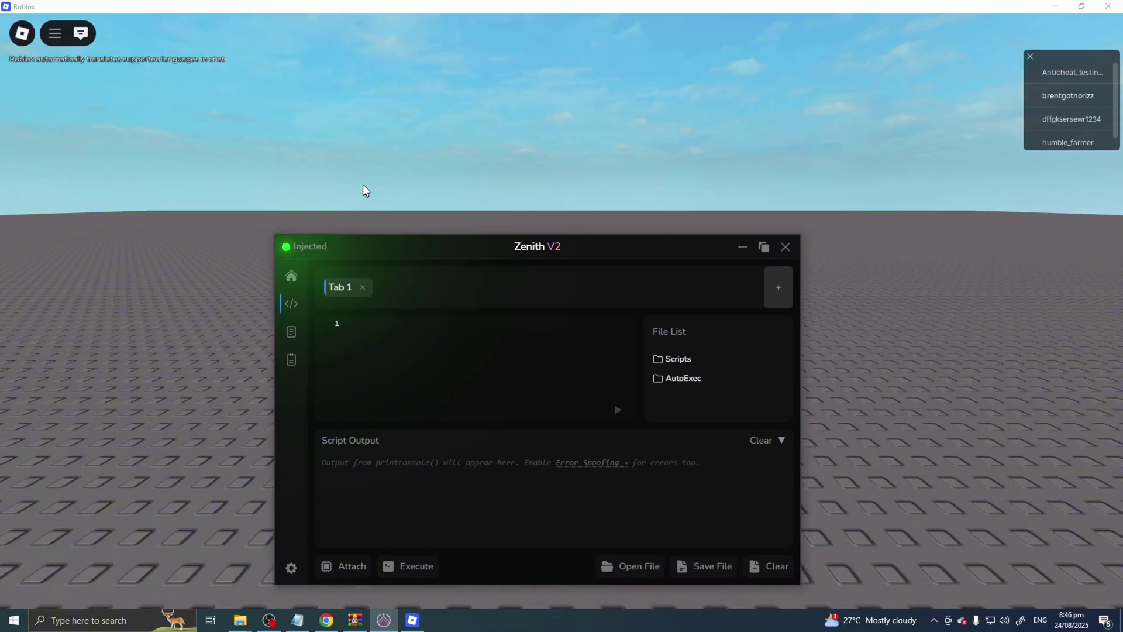
- Switch to the Roblox game and walk and jump the character around the baseplate
{"action": "left_click", "coordinate": [363, 184]}
{"action": "key", "text": "w"}
{"action": "key", "text": "space"}
{"action": "right_click", "coordinate": [526, 262]}
{"action": "key", "text": "s"}
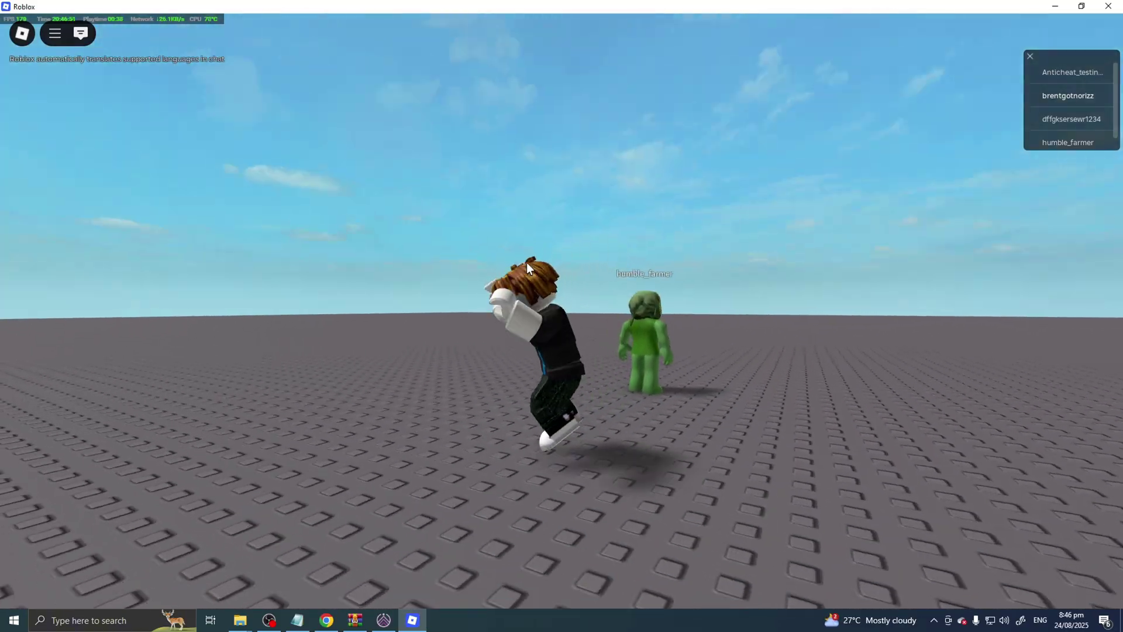
{"action": "key", "text": "space"}
{"action": "key", "text": "space"}
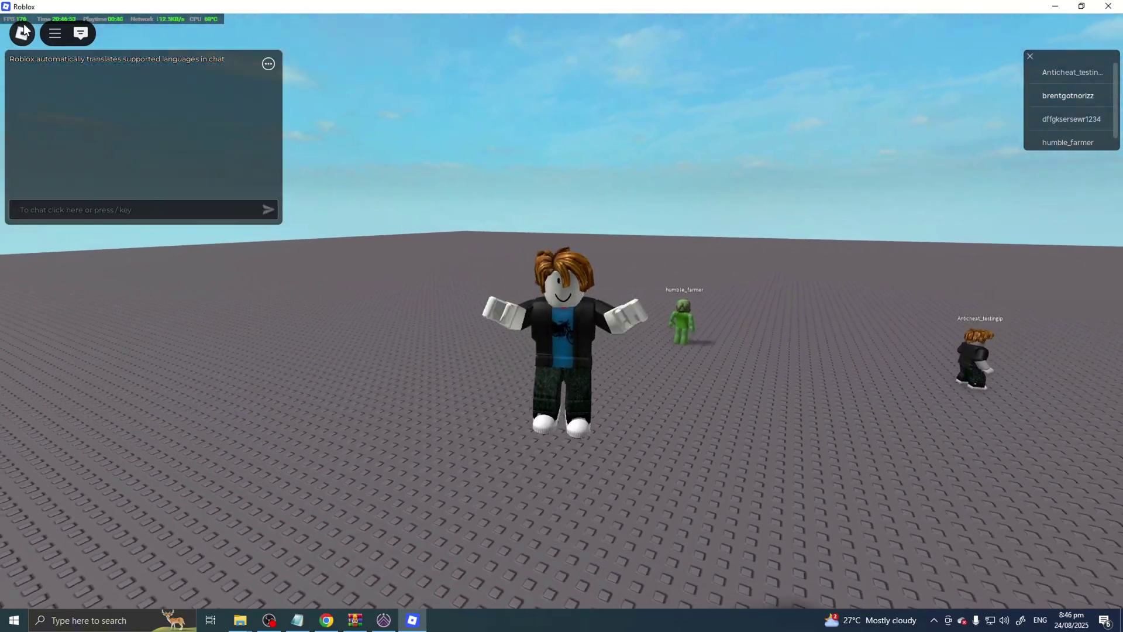
{"action": "key", "text": "a"}
{"action": "key", "text": "w"}
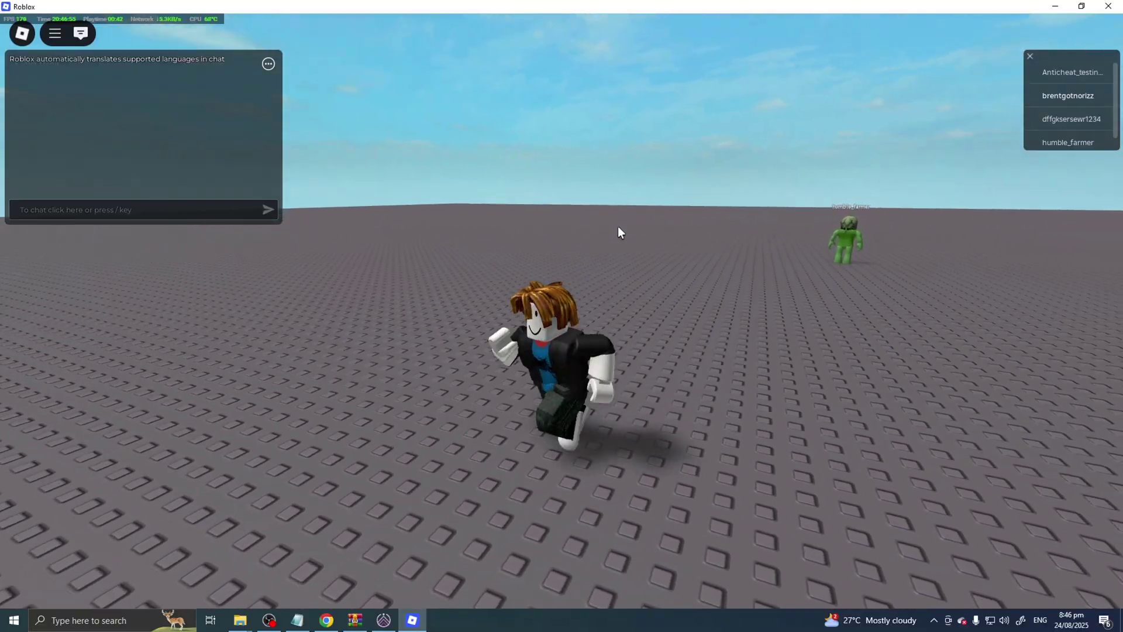
- Open the Roblox Developer Console, then write print("test123") in the Zenith editor and execute it
{"action": "key", "text": "F9"}
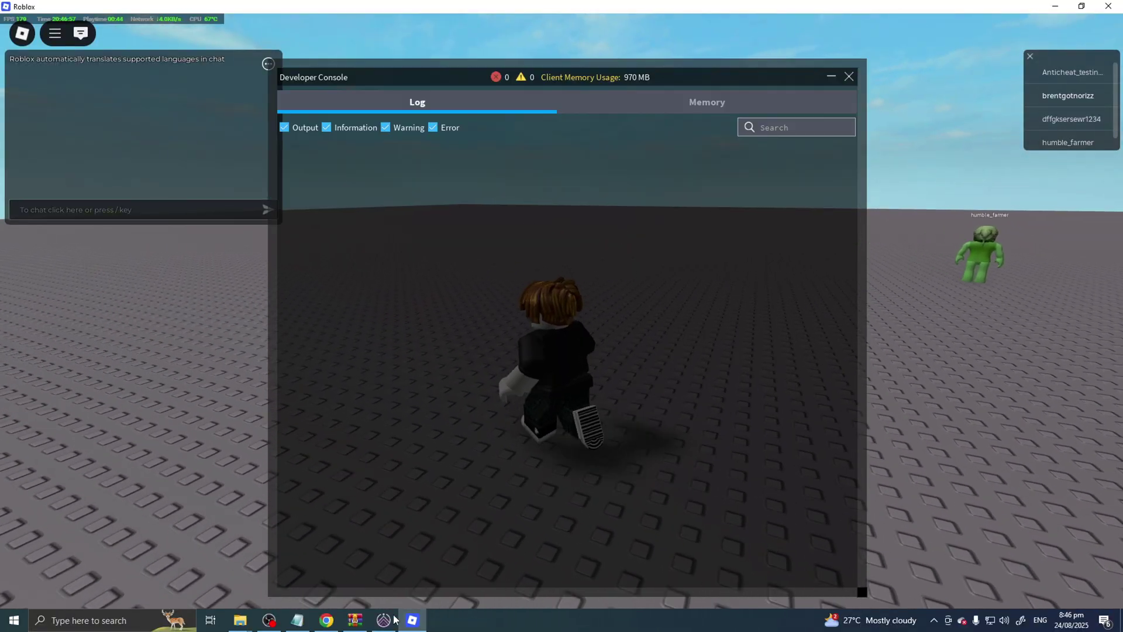
{"action": "left_click", "coordinate": [388, 618]}
{"action": "left_click_drag", "start_coordinate": [462, 251], "coordinate": [677, 221]}
{"action": "left_click", "coordinate": [600, 298]}
{"action": "type", "text": "p"}
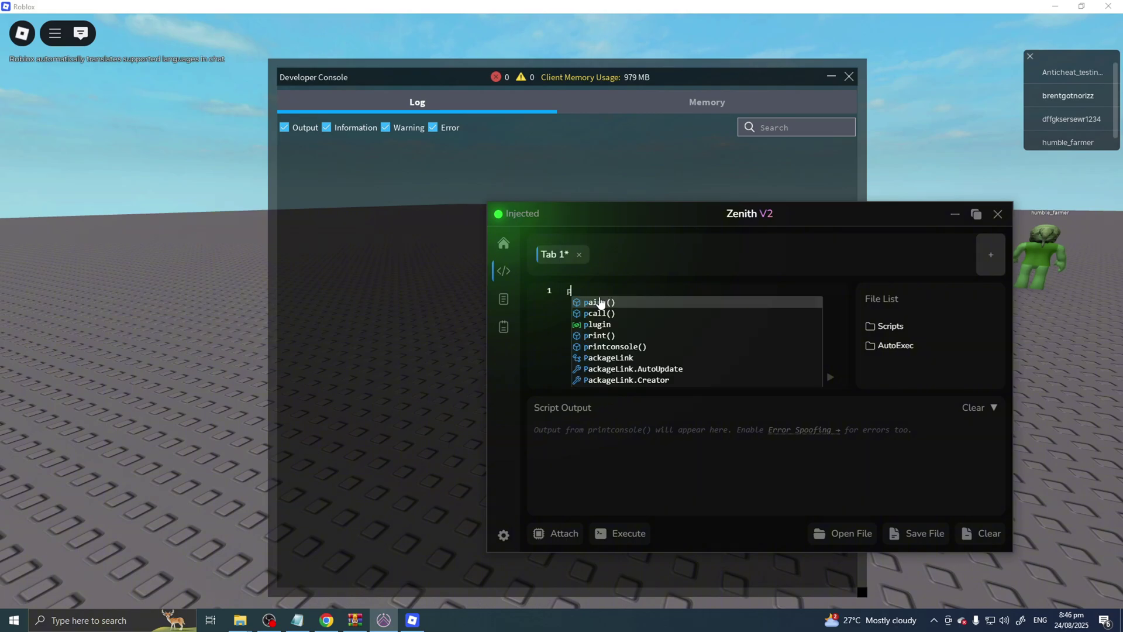
{"action": "type", "text": "rint(\"a"}
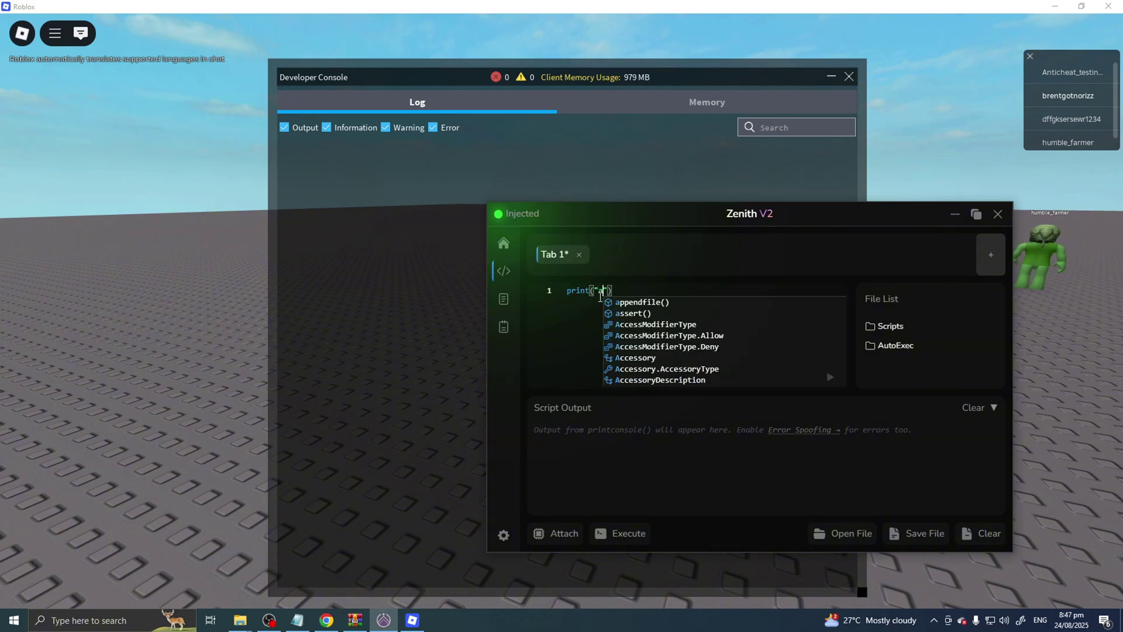
{"action": "type", "text": "est123"}
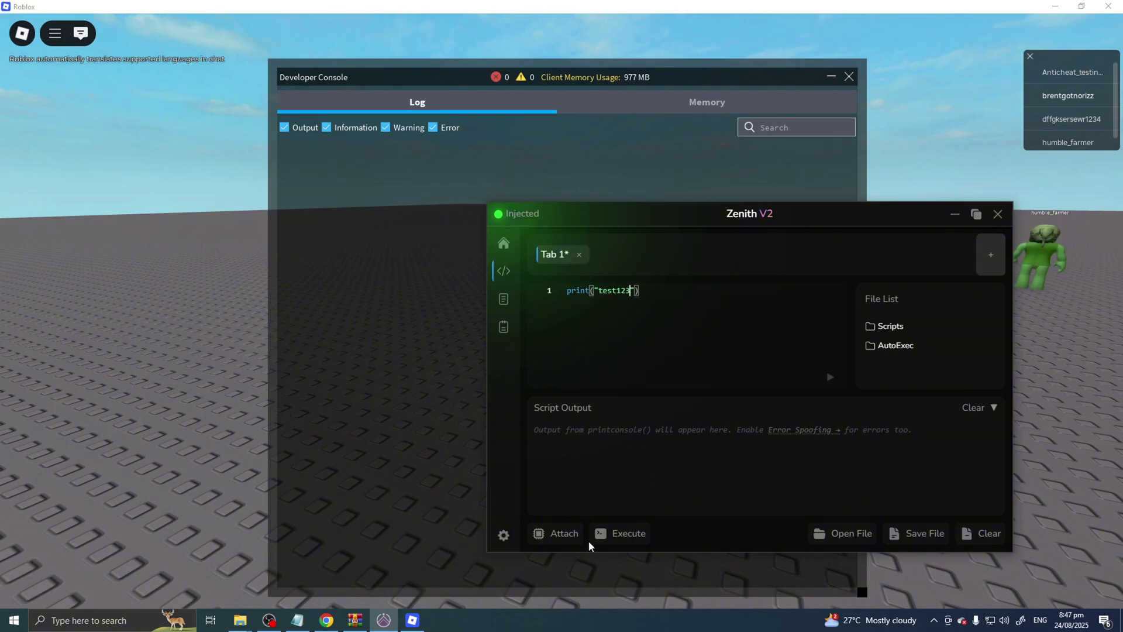
- Open the Script Hub, browse the recent and popular ScriptBlox scripts, and search for "fly"
{"action": "left_click", "coordinate": [513, 299]}
{"action": "scroll", "coordinate": [732, 386], "scroll_direction": "down", "scroll_amount": 3}
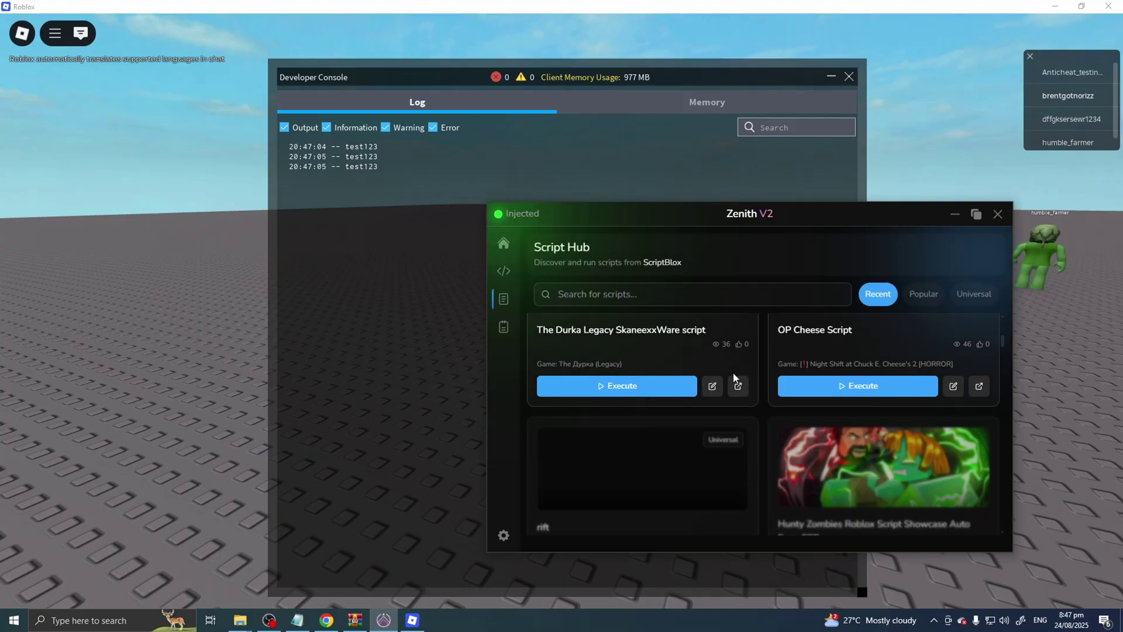
{"action": "left_click", "coordinate": [924, 294]}
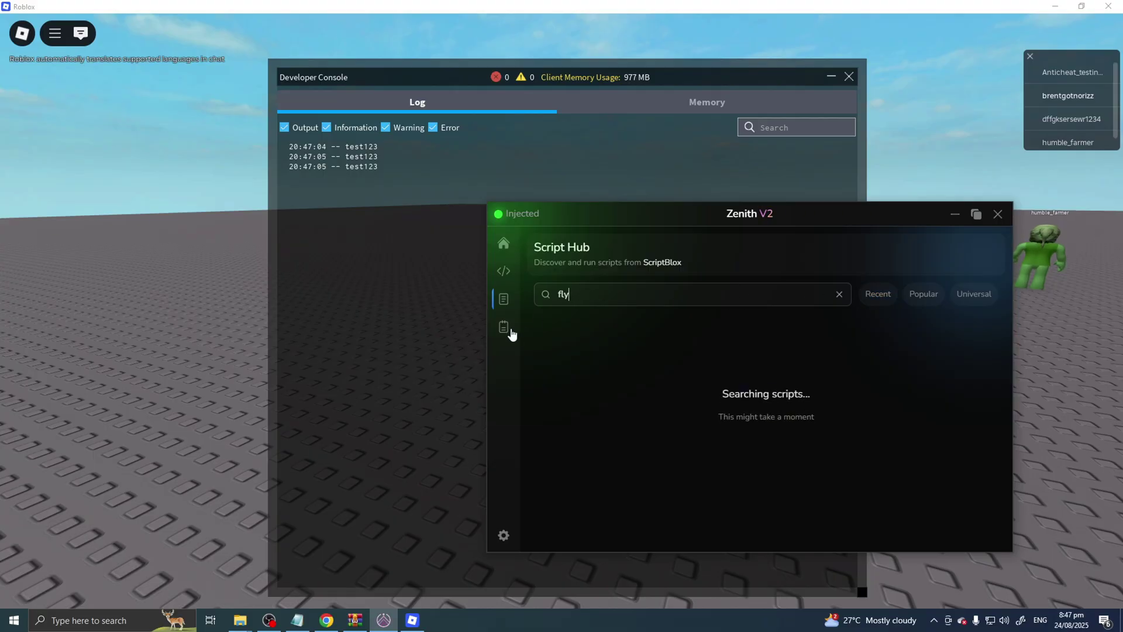
{"action": "scroll", "coordinate": [739, 465], "scroll_direction": "down", "scroll_amount": 3}
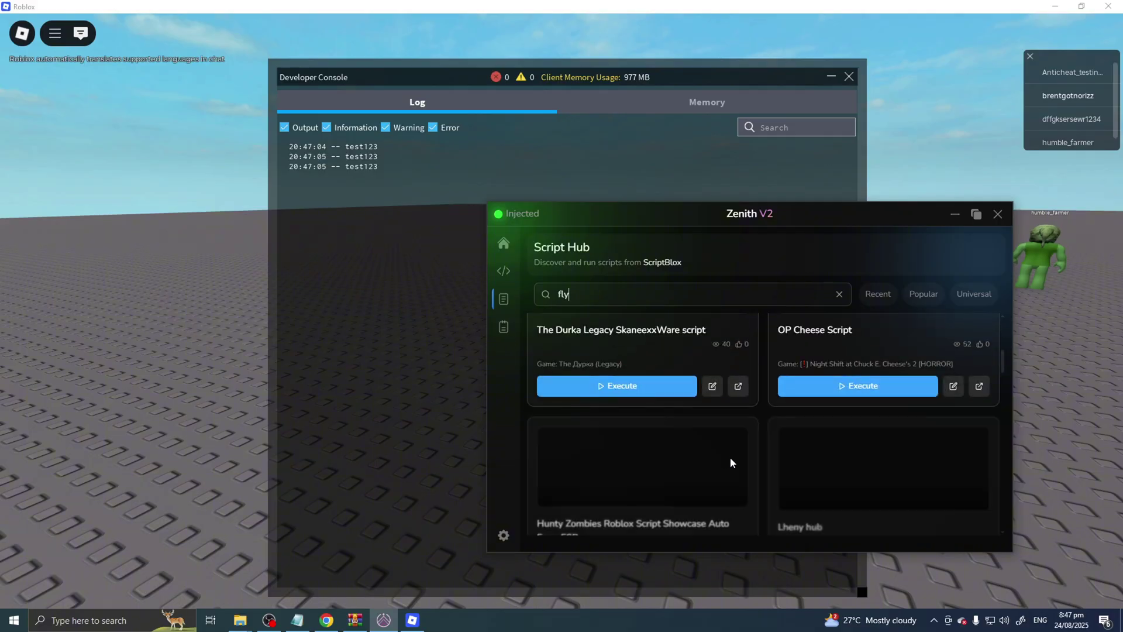
{"action": "scroll", "coordinate": [714, 486], "scroll_direction": "down", "scroll_amount": 5}
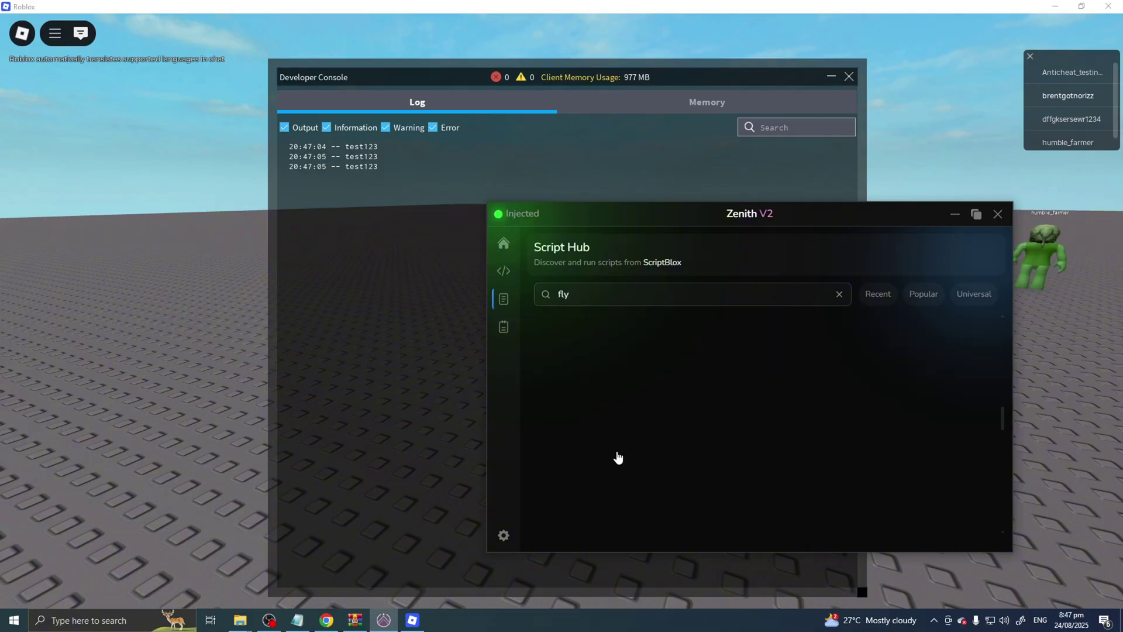
{"action": "scroll", "coordinate": [602, 456], "scroll_direction": "down", "scroll_amount": 2}
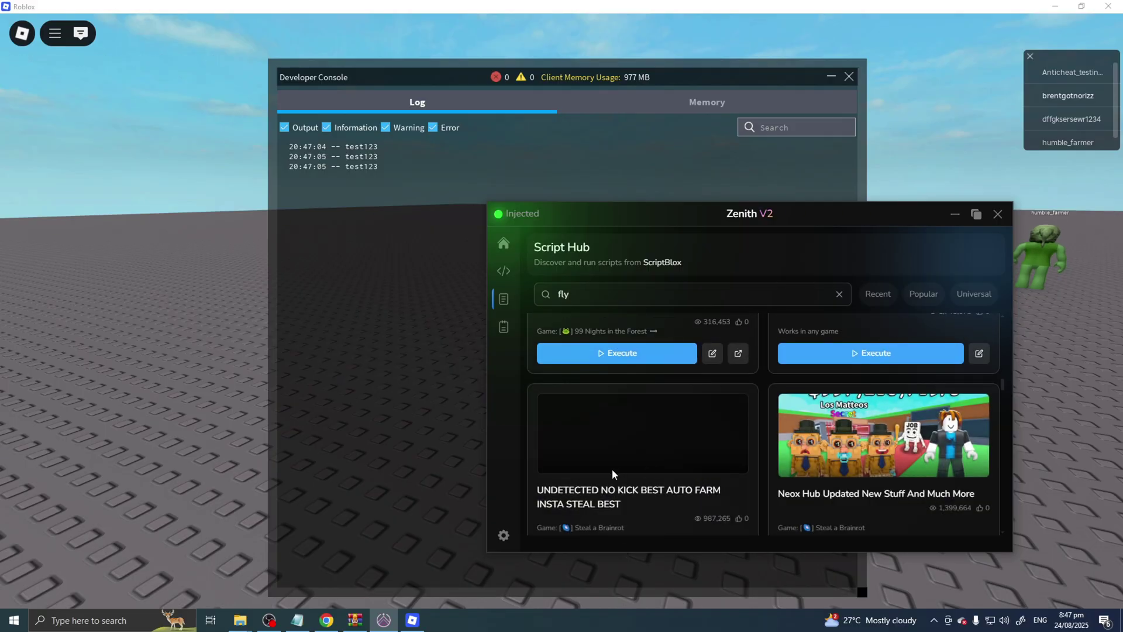
{"action": "scroll", "coordinate": [587, 473], "scroll_direction": "down", "scroll_amount": 2}
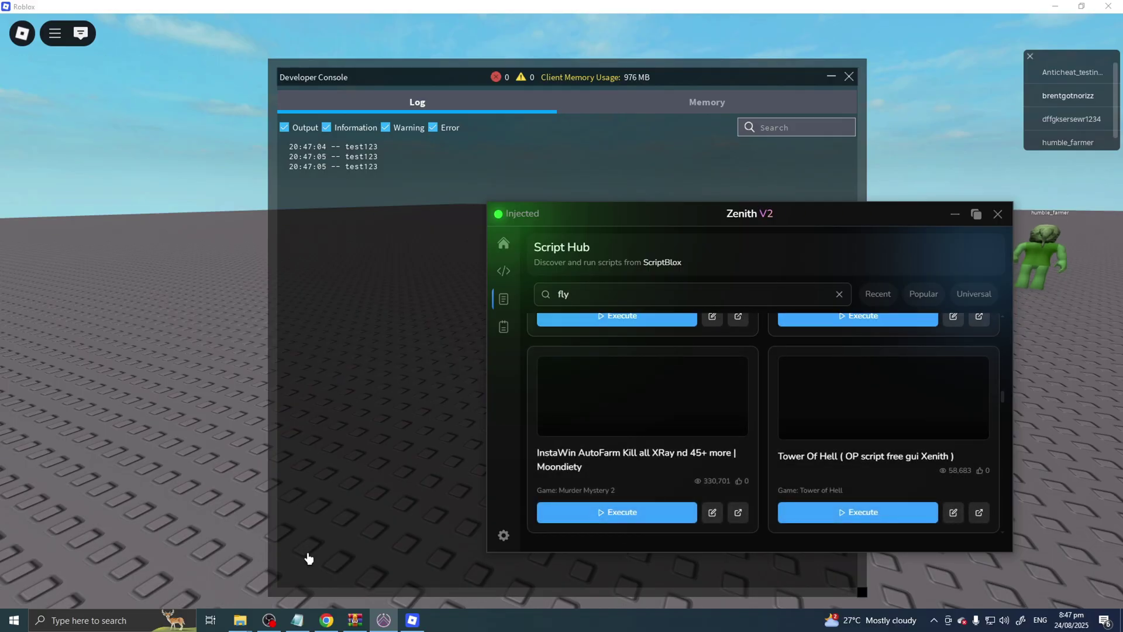
- Switch to Chrome and search the web for "fly script roblox" in a new tab
{"action": "left_click", "coordinate": [327, 620]}
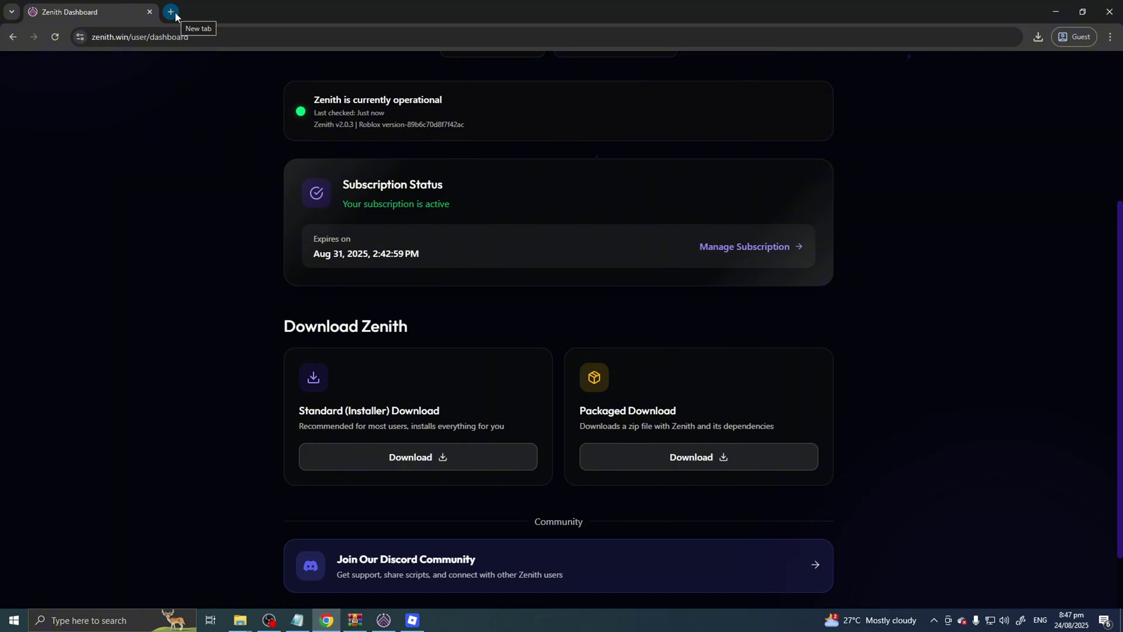
{"action": "left_click", "coordinate": [174, 12]}
{"action": "type", "text": "fly script roblox"}
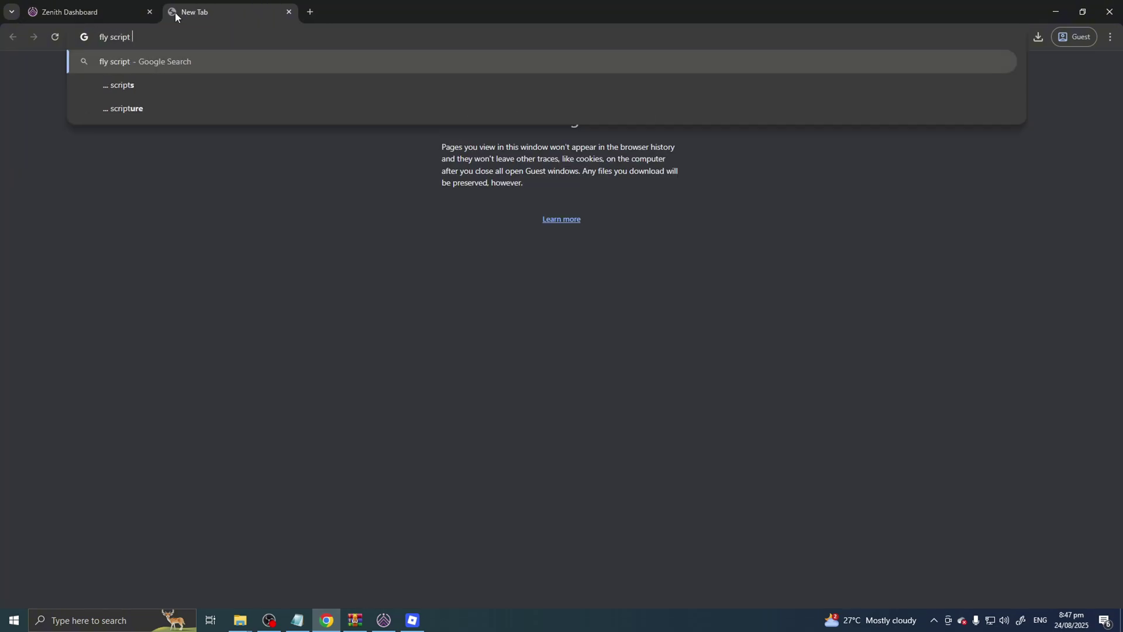
{"action": "key", "text": "Return"}
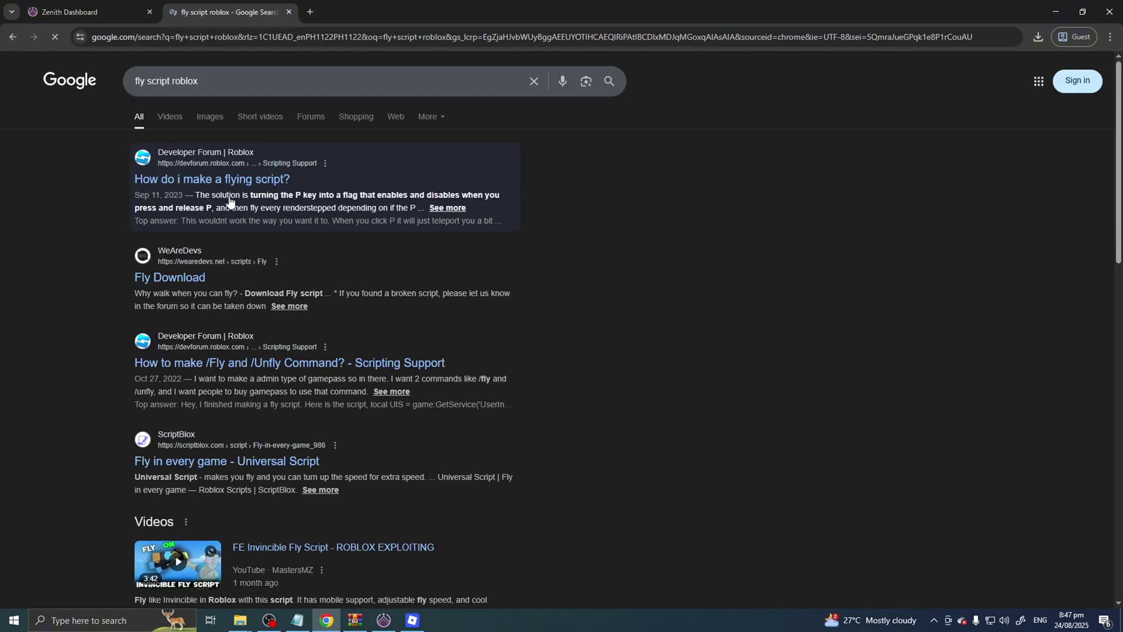
- Extend the Google search with "scirpt" and open the ScriptBlox result "Fly in every game - Universal Script"
{"action": "left_click", "coordinate": [267, 82]}
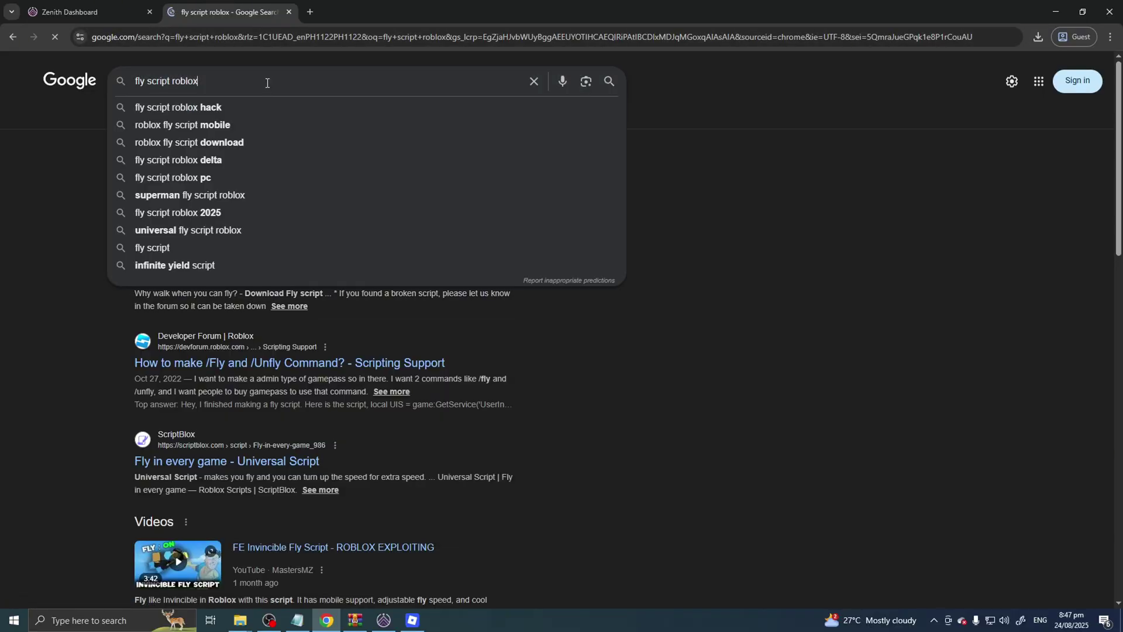
{"action": "type", "text": "scirpt"}
{"action": "key", "text": "Return"}
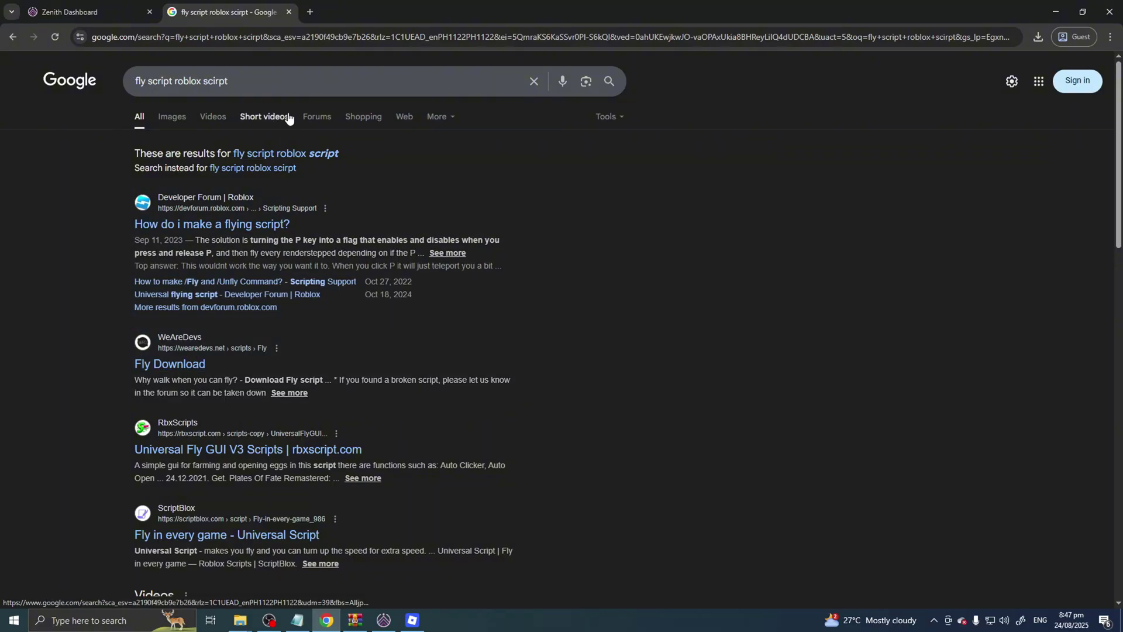
{"action": "scroll", "coordinate": [191, 352], "scroll_direction": "down", "scroll_amount": 4}
{"action": "left_click", "coordinate": [141, 302]}
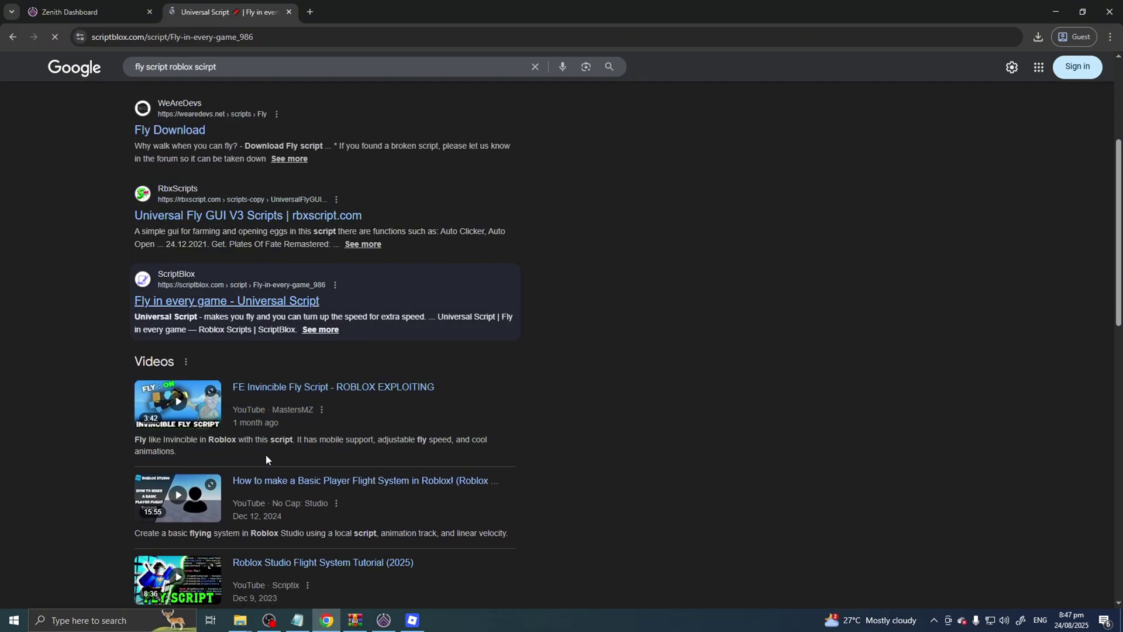
{"action": "scroll", "coordinate": [450, 371], "scroll_direction": "down", "scroll_amount": 4}
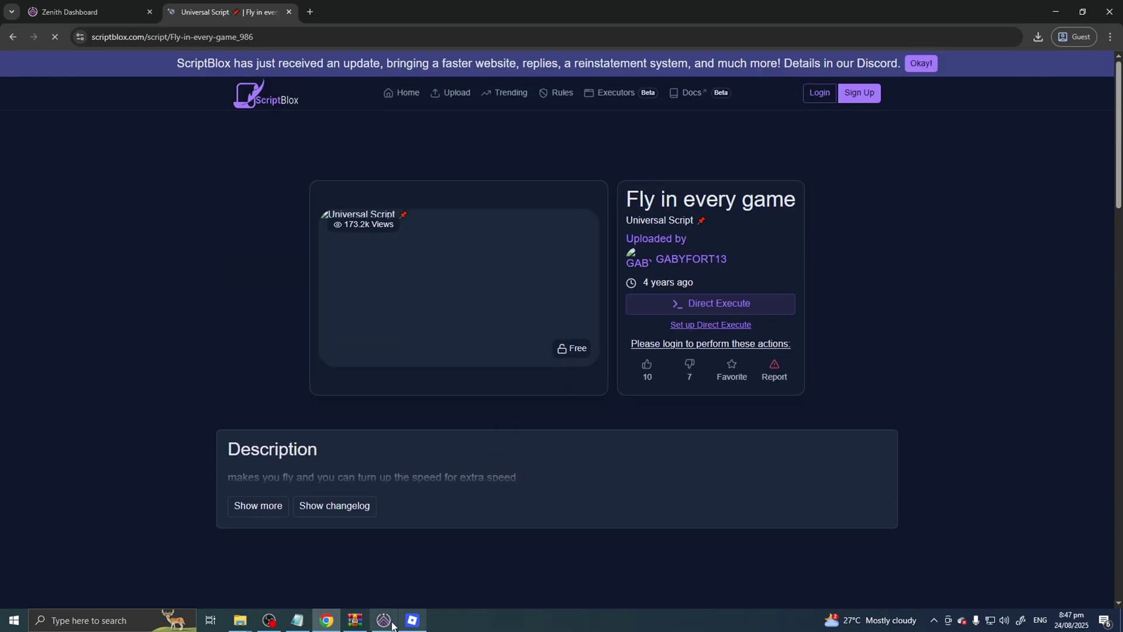
- Search the web for "infinite yield" and open the DarkNetworks Infinite-Yield repository on GitHub
{"action": "left_click", "coordinate": [242, 37]}
{"action": "type", "text": "ifn"}
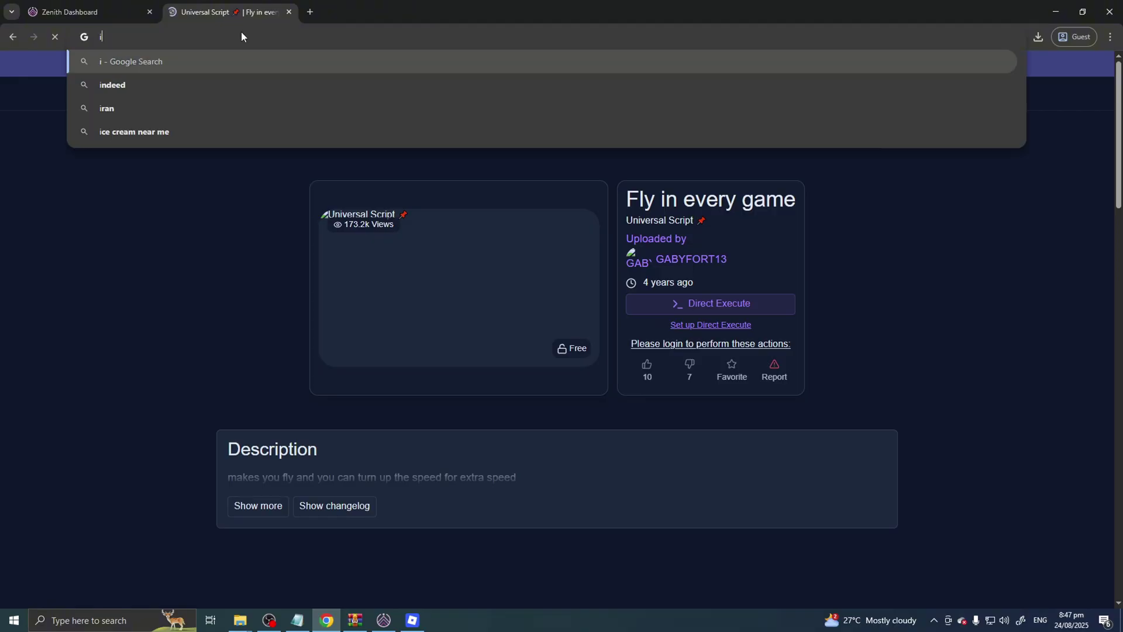
{"action": "key", "text": "BackSpace"}
{"action": "key", "text": "BackSpace"}
{"action": "type", "text": "nfin"}
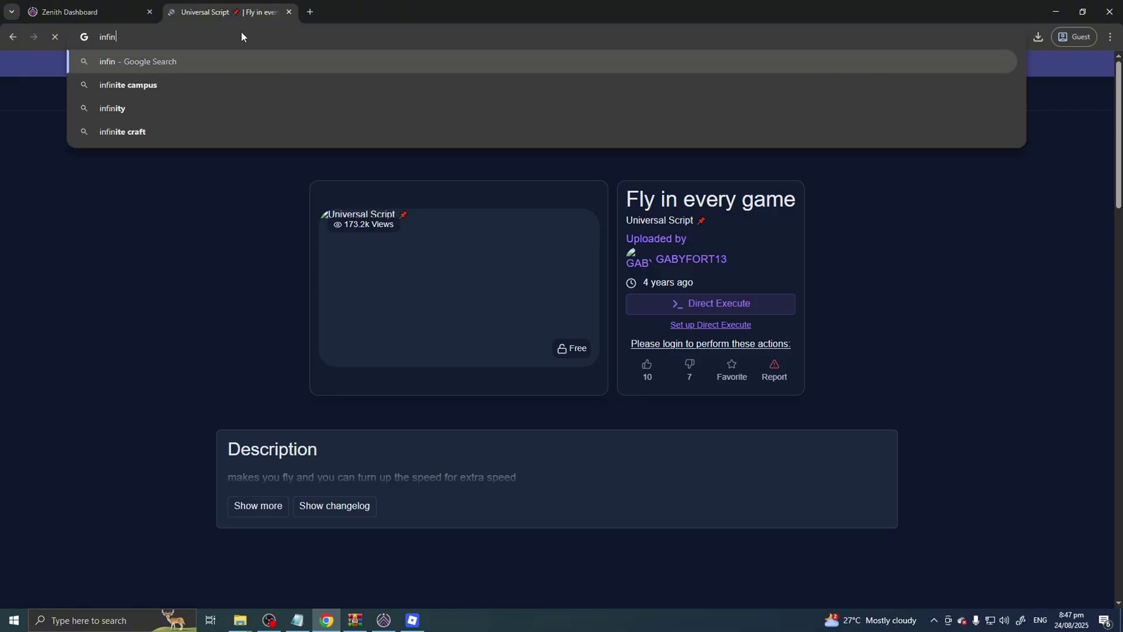
{"action": "type", "text": "ite yield"}
{"action": "key", "text": "Return"}
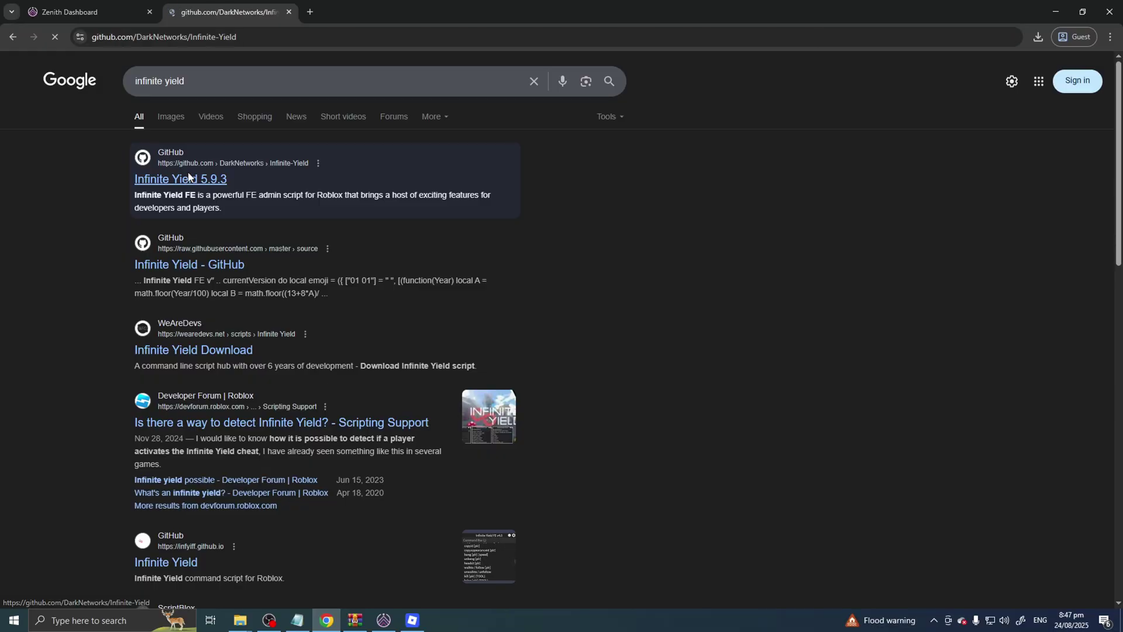
- Copy the Infinite Yield loadstring from the repository's README
{"action": "scroll", "coordinate": [269, 319], "scroll_direction": "down", "scroll_amount": 4}
{"action": "scroll", "coordinate": [261, 314], "scroll_direction": "down", "scroll_amount": 4}
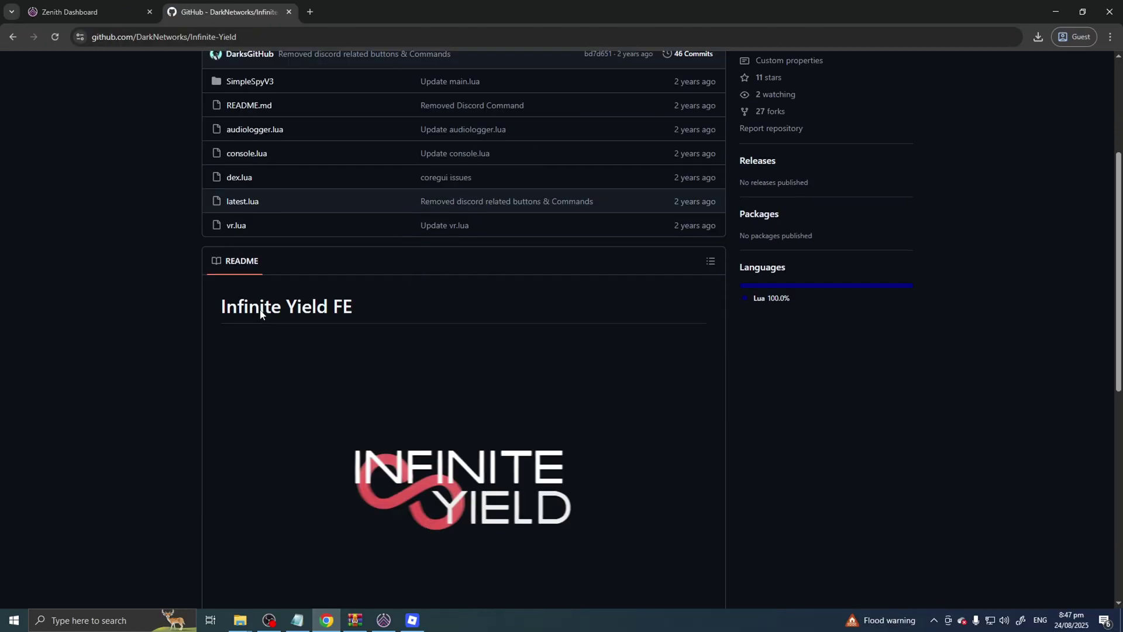
{"action": "scroll", "coordinate": [263, 316], "scroll_direction": "down", "scroll_amount": 3}
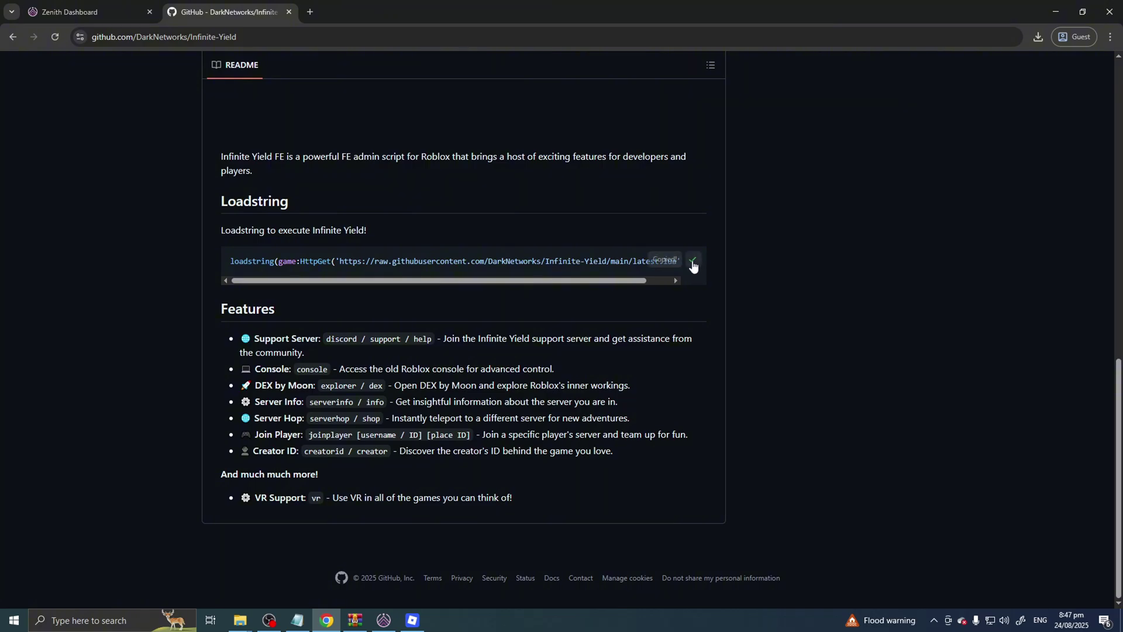
- Switch to Zenith, replace the script in the editor with the copied Infinite Yield loadstring, and execute it
{"action": "left_click", "coordinate": [412, 621]}
{"action": "left_click", "coordinate": [384, 620]}
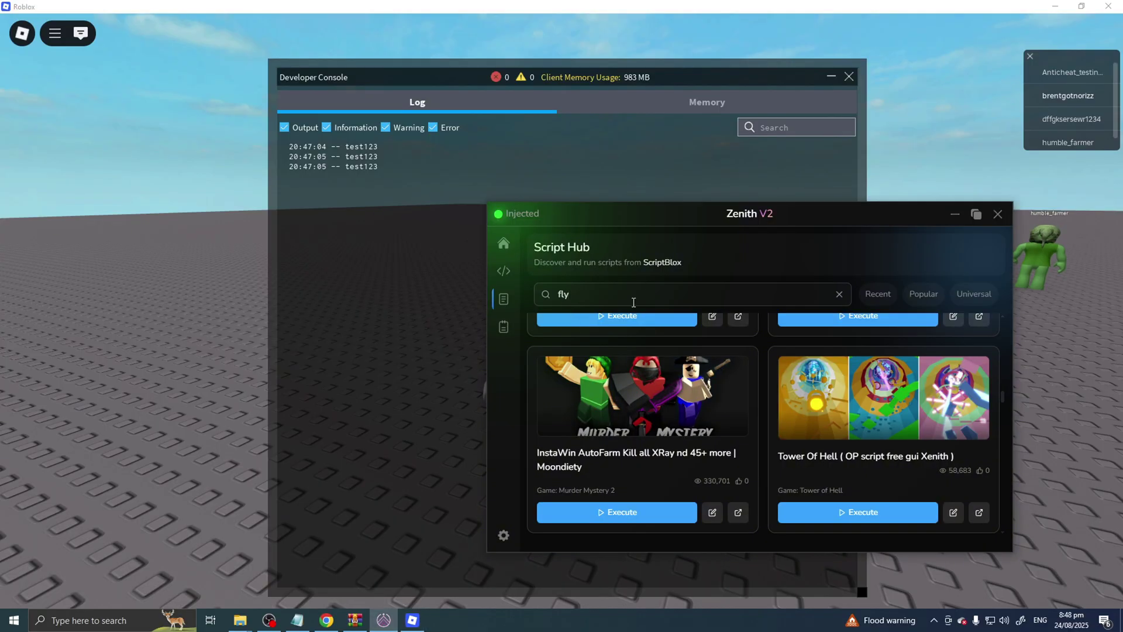
{"action": "left_click", "coordinate": [504, 271]}
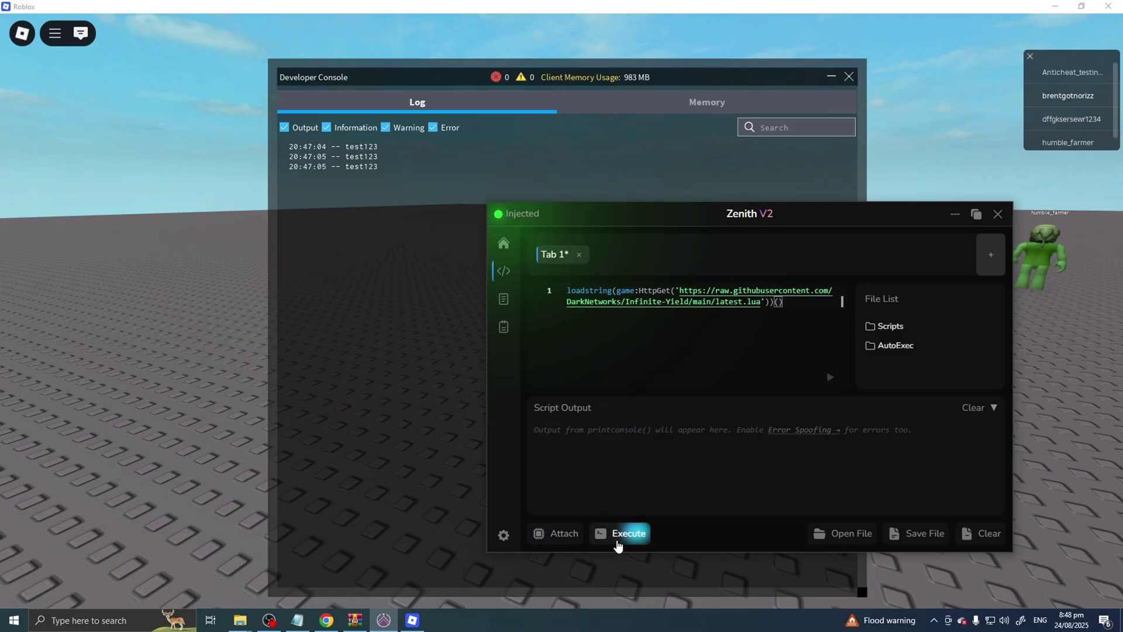
- Minimise Zenith, then close the Developer Console and the Outdated notice in the Roblox game
{"action": "left_click", "coordinate": [953, 216]}
{"action": "left_click", "coordinate": [831, 78]}
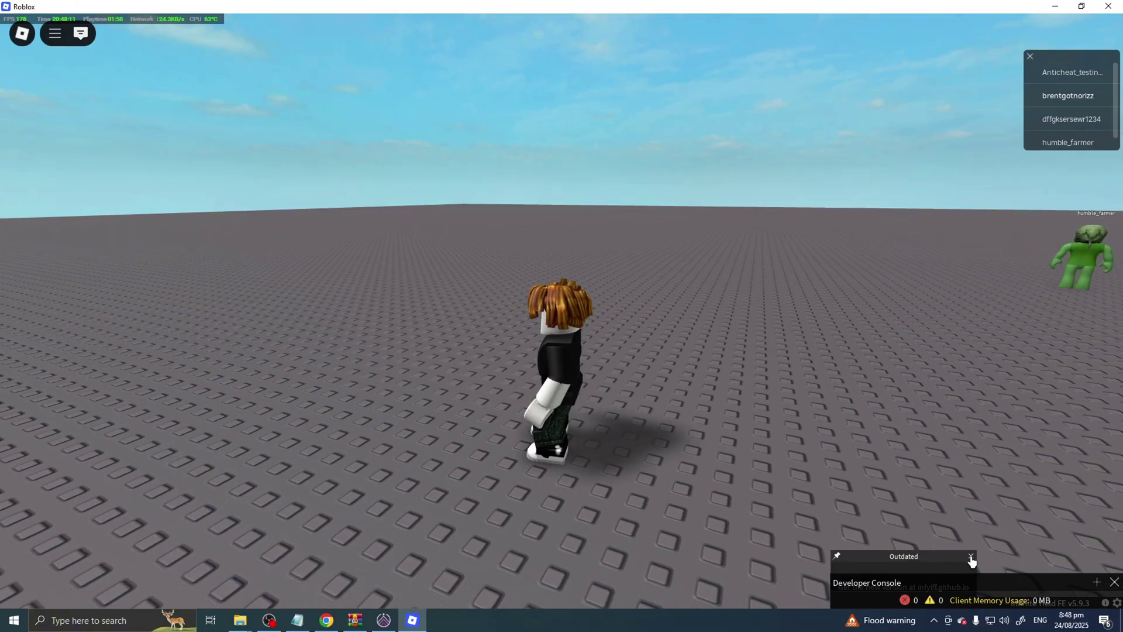
{"action": "left_click", "coordinate": [971, 558]}
{"action": "key", "text": "w"}
{"action": "left_click", "coordinate": [1113, 581]}
- Find the fly [speed] command in the Infinite Yield command bar by entering "fly", and run it
{"action": "mouse_move", "coordinate": [1028, 604]}
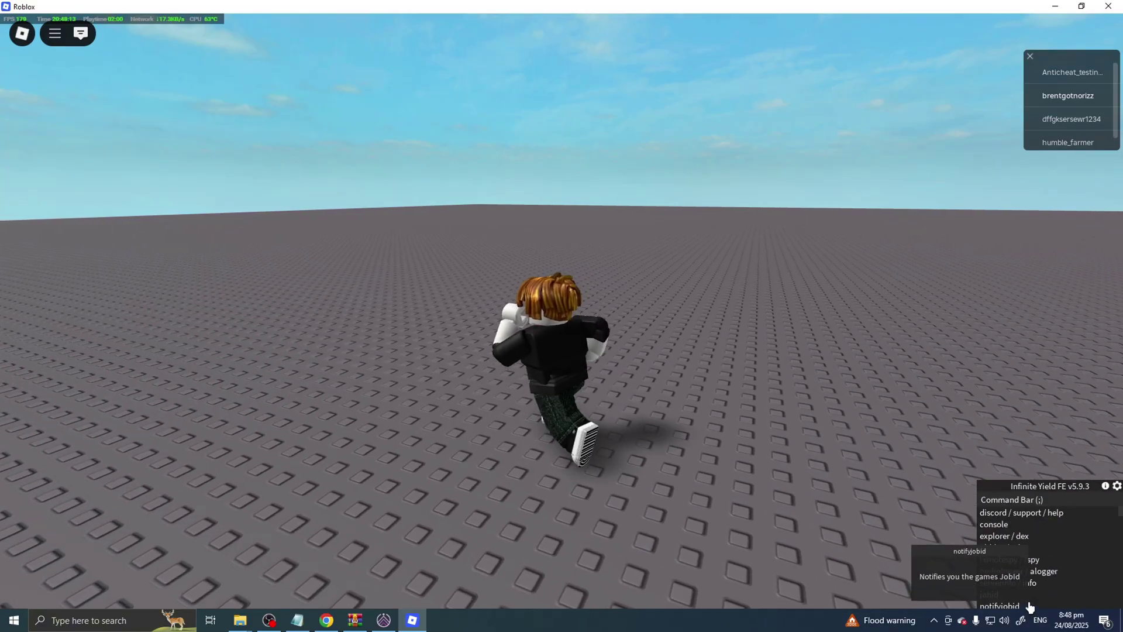
{"action": "key", "text": "space"}
{"action": "key", "text": "d"}
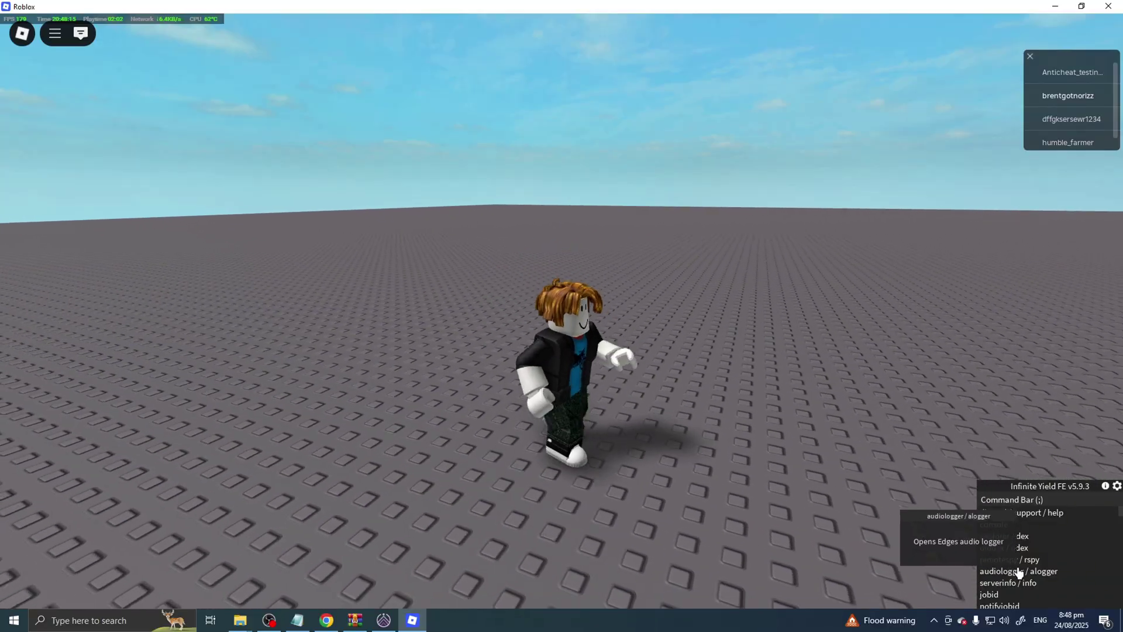
{"action": "key", "text": "s"}
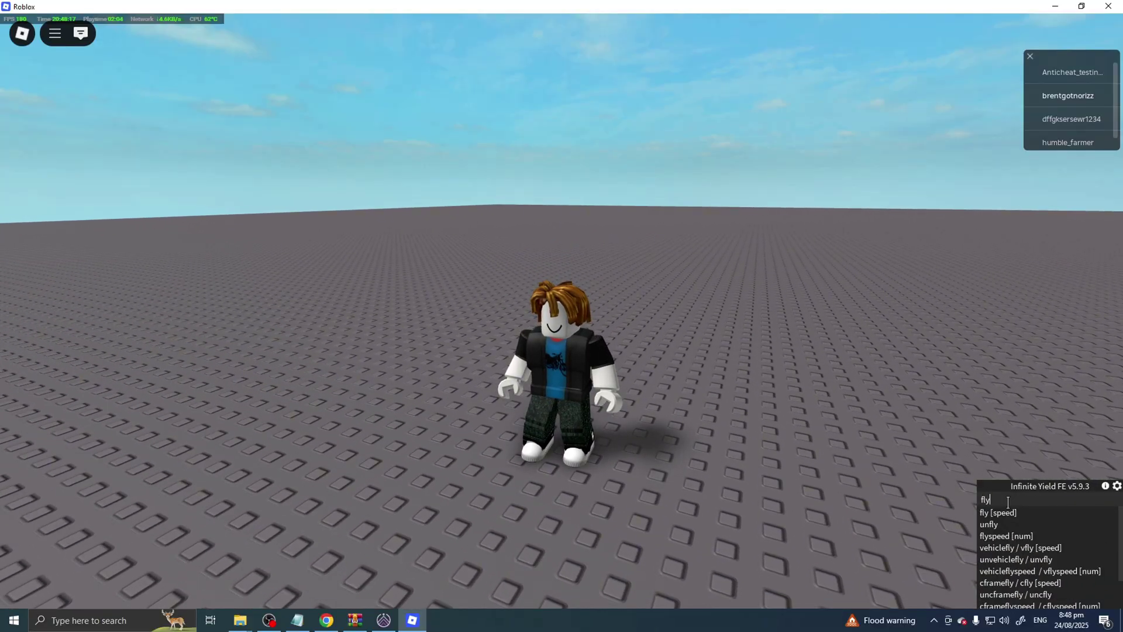
{"action": "left_click", "coordinate": [1007, 515]}
{"action": "key", "text": "Return"}
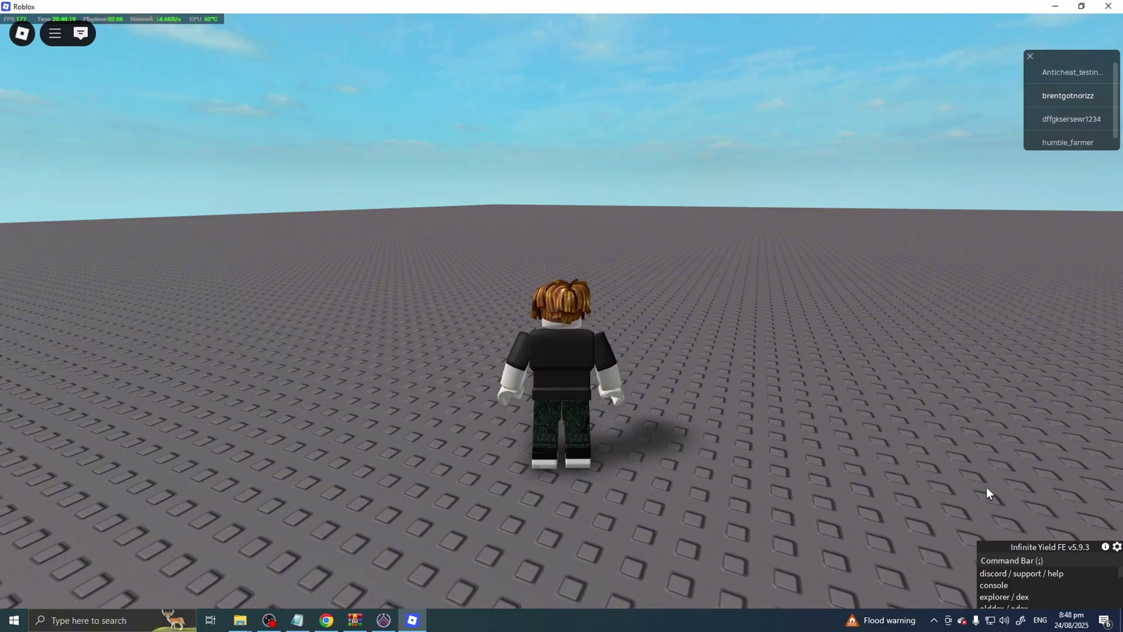
- Fly the character above the baseplate, moving forwards and backwards while turning the camera
{"action": "right_click", "coordinate": [728, 439]}
{"action": "key", "text": "w"}
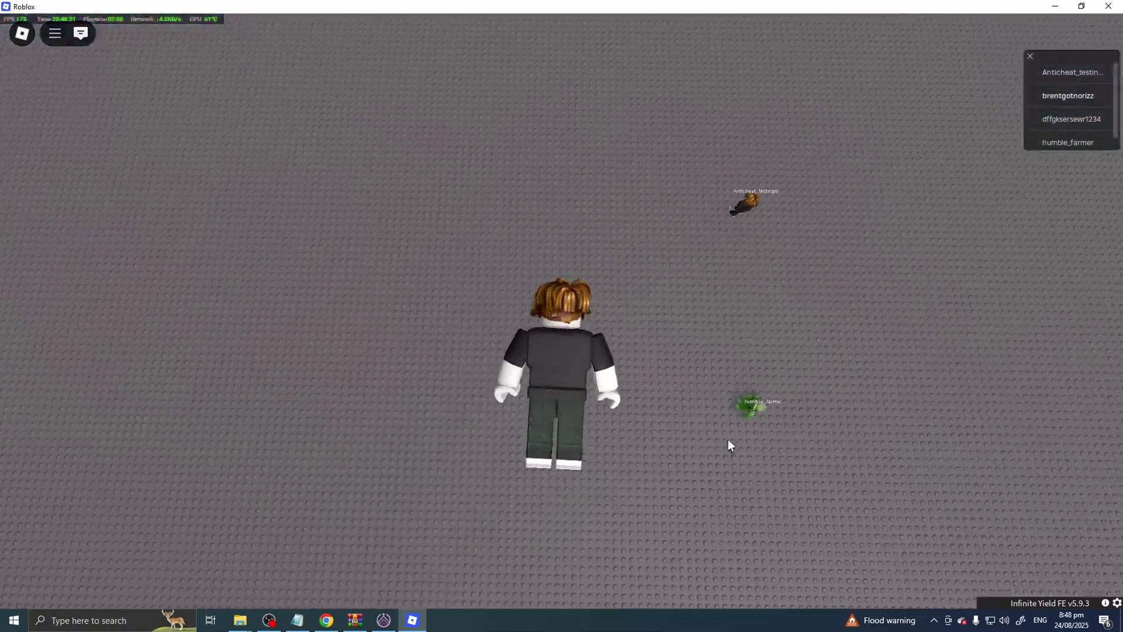
{"action": "key", "text": "s"}
{"action": "key", "text": "w"}
- Clear jobid from the Infinite Yield command bar and run the fly command again
{"action": "mouse_move", "coordinate": [1033, 603]}
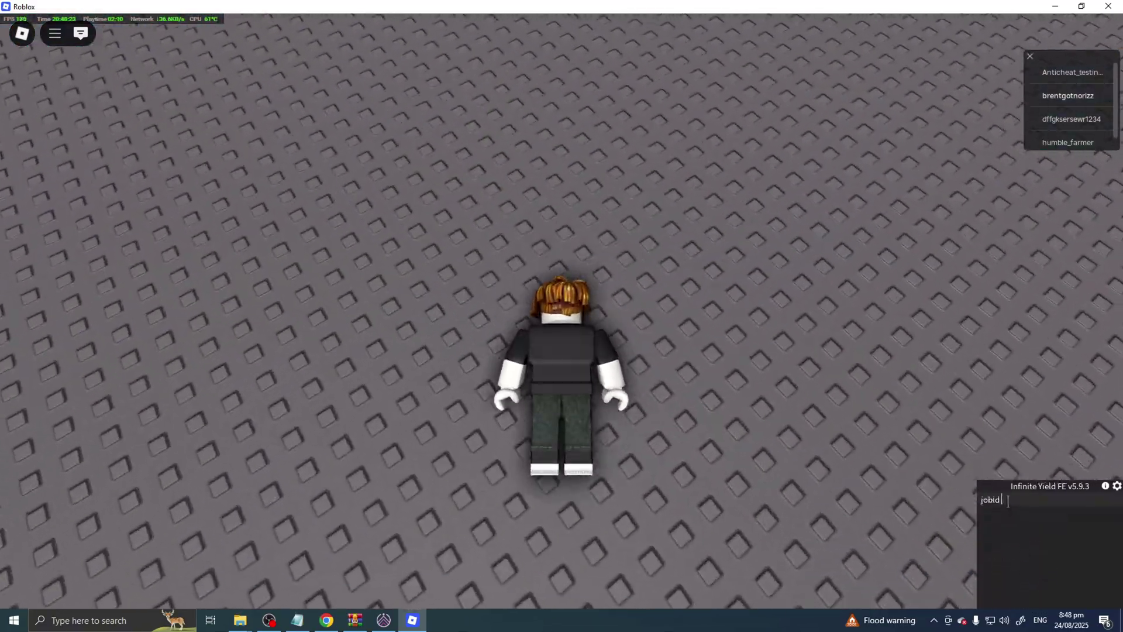
{"action": "left_click", "coordinate": [1007, 501]}
{"action": "type", "text": "fly"}
{"action": "key", "text": "Return"}
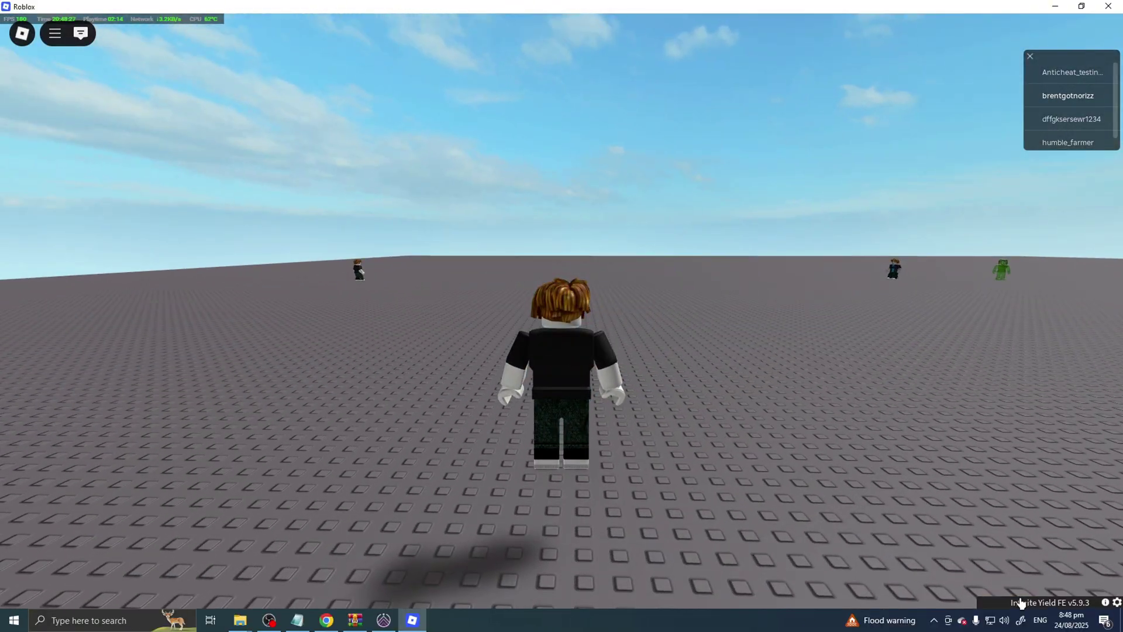
- Launch the Dex explorer from the Infinite Yield command list and dismiss the Loading notification
{"action": "mouse_move", "coordinate": [1013, 532]}
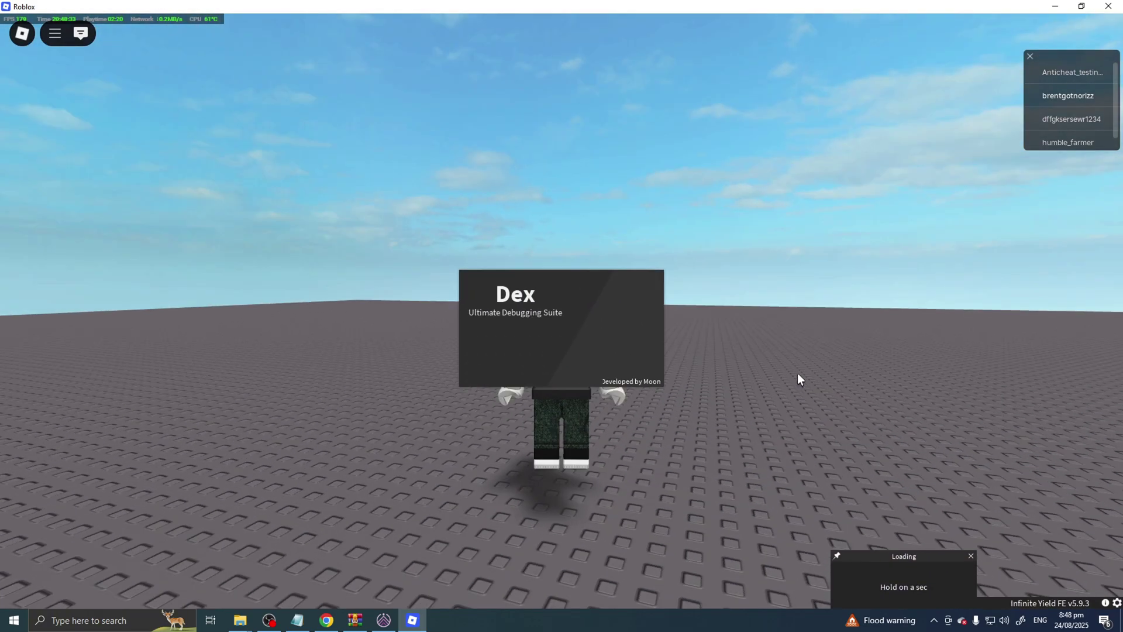
{"action": "left_click", "coordinate": [971, 556]}
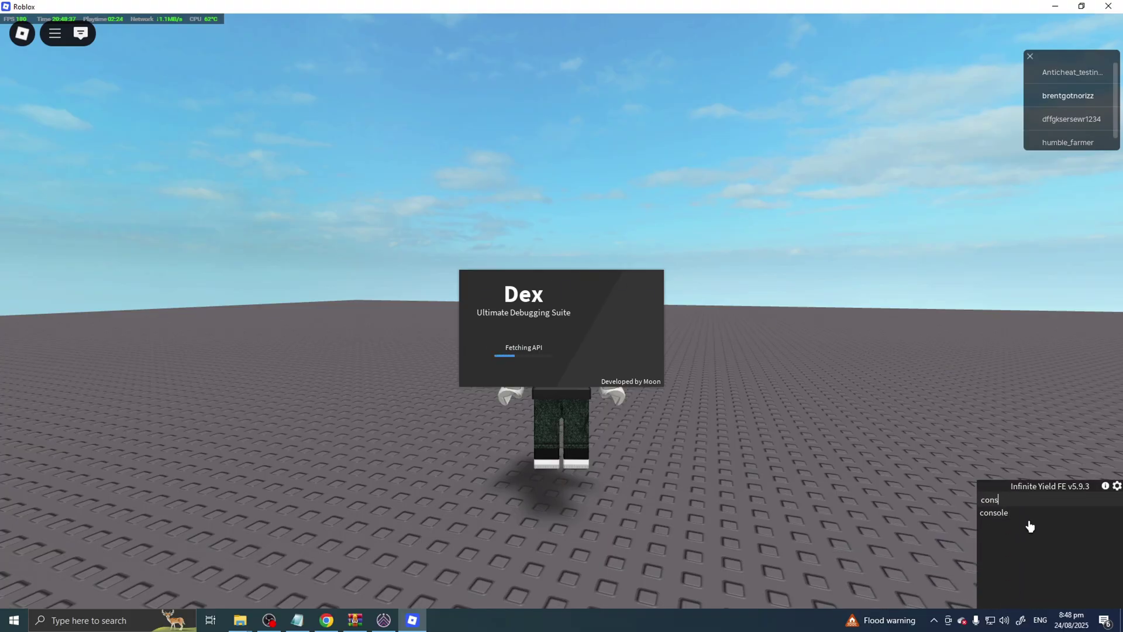
- Examine the Infinite Yield command list, including the noclip, fly, teleport and chat commands, while moving the character around
{"action": "scroll", "coordinate": [1024, 544], "scroll_direction": "down", "scroll_amount": 5}
{"action": "scroll", "coordinate": [1015, 570], "scroll_direction": "down", "scroll_amount": 5}
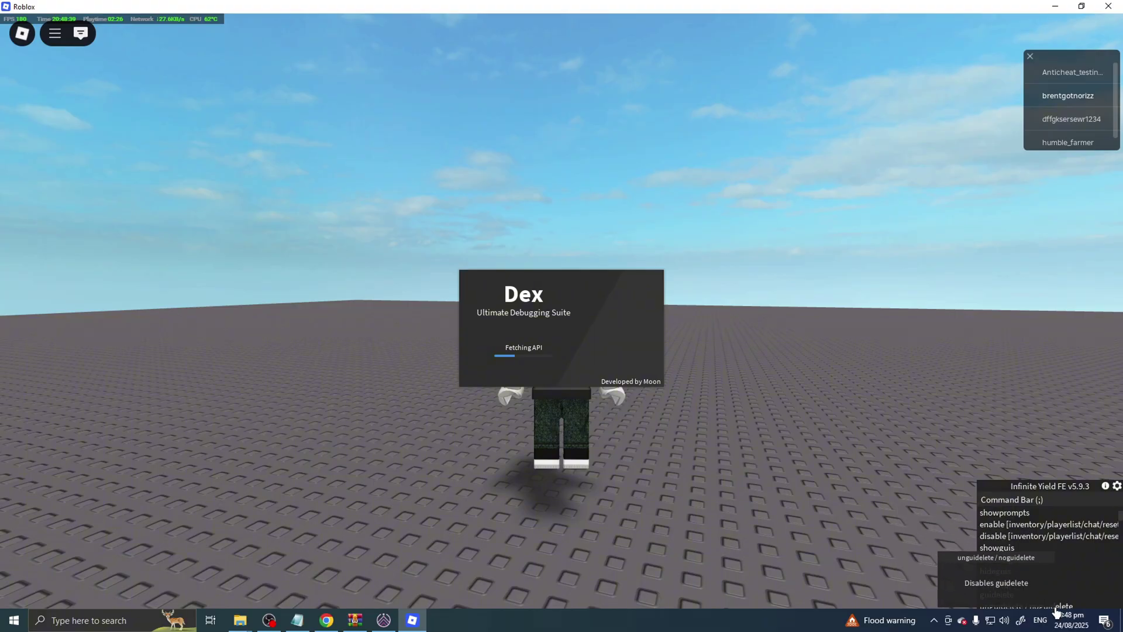
{"action": "scroll", "coordinate": [1088, 535], "scroll_direction": "down", "scroll_amount": 1}
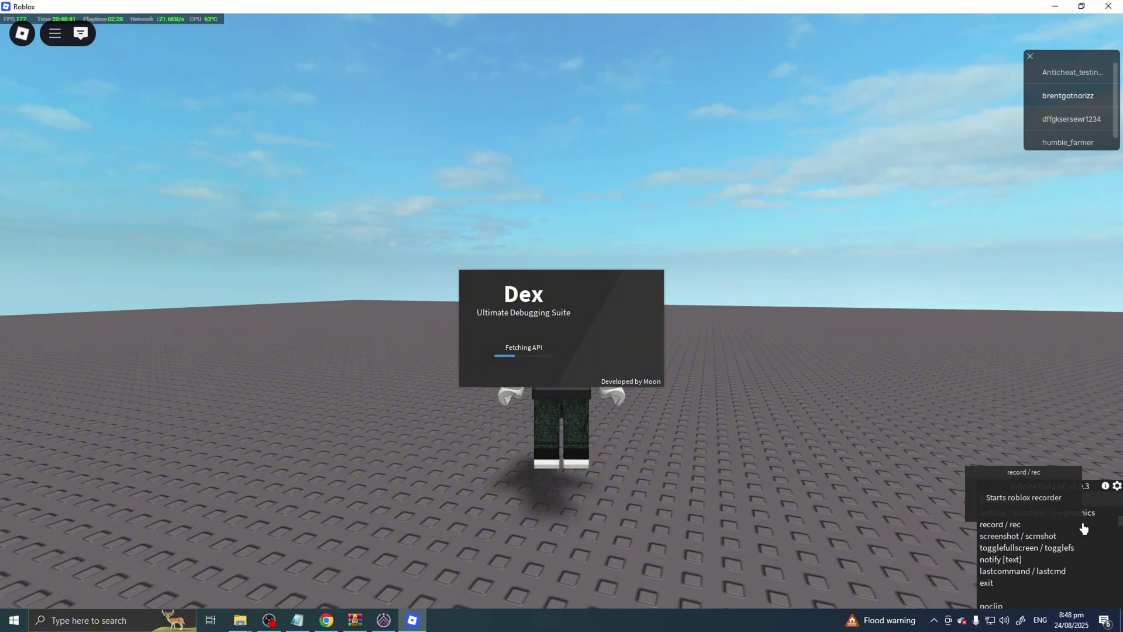
{"action": "scroll", "coordinate": [1041, 524], "scroll_direction": "down", "scroll_amount": 7}
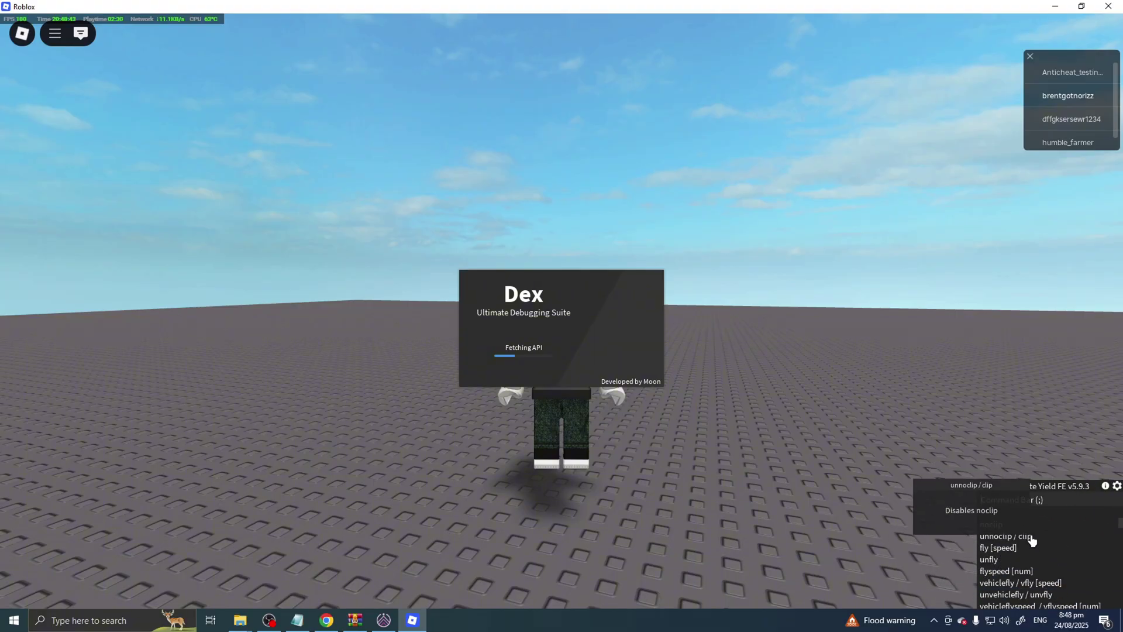
{"action": "key", "text": "Return"}
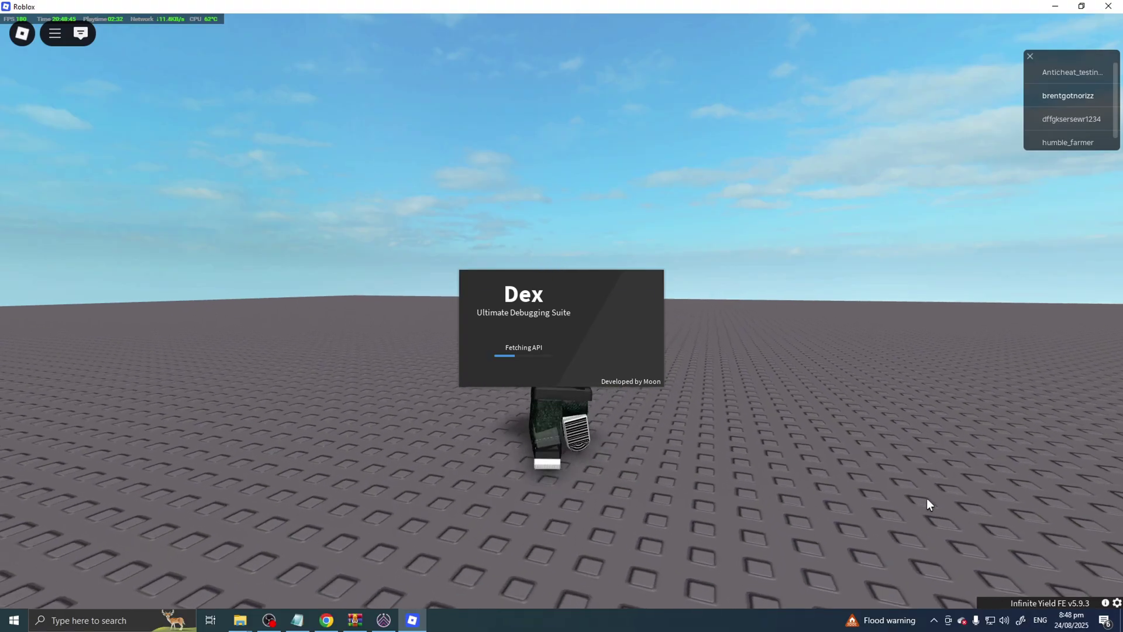
{"action": "key", "text": "a"}
{"action": "key", "text": "space"}
{"action": "scroll", "coordinate": [1030, 562], "scroll_direction": "down", "scroll_amount": 15}
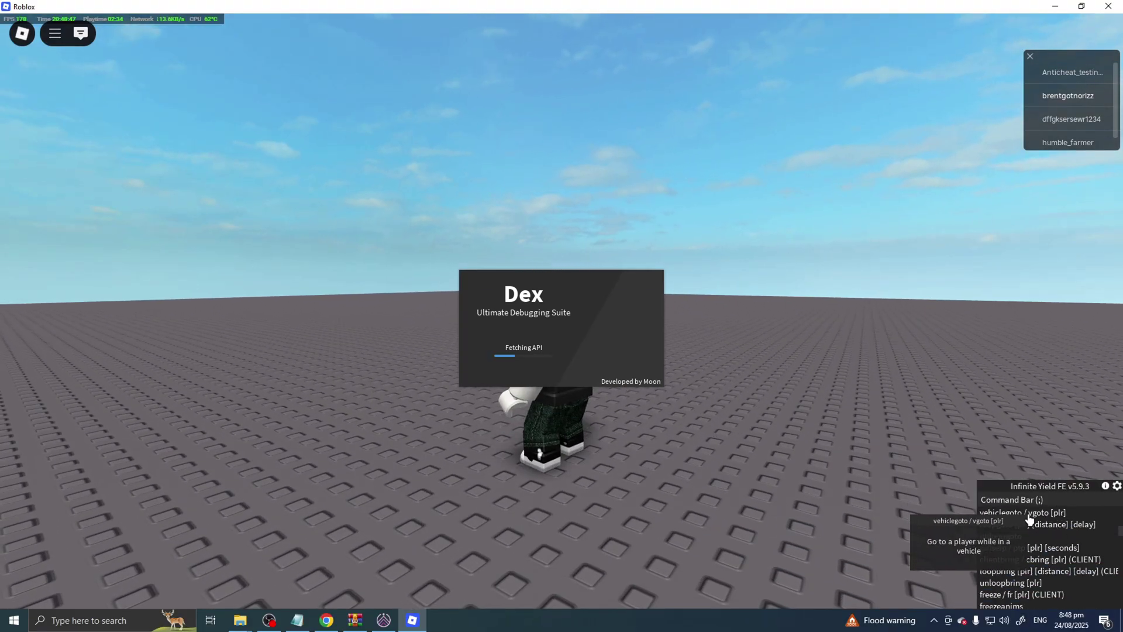
{"action": "scroll", "coordinate": [1036, 520], "scroll_direction": "down", "scroll_amount": 3}
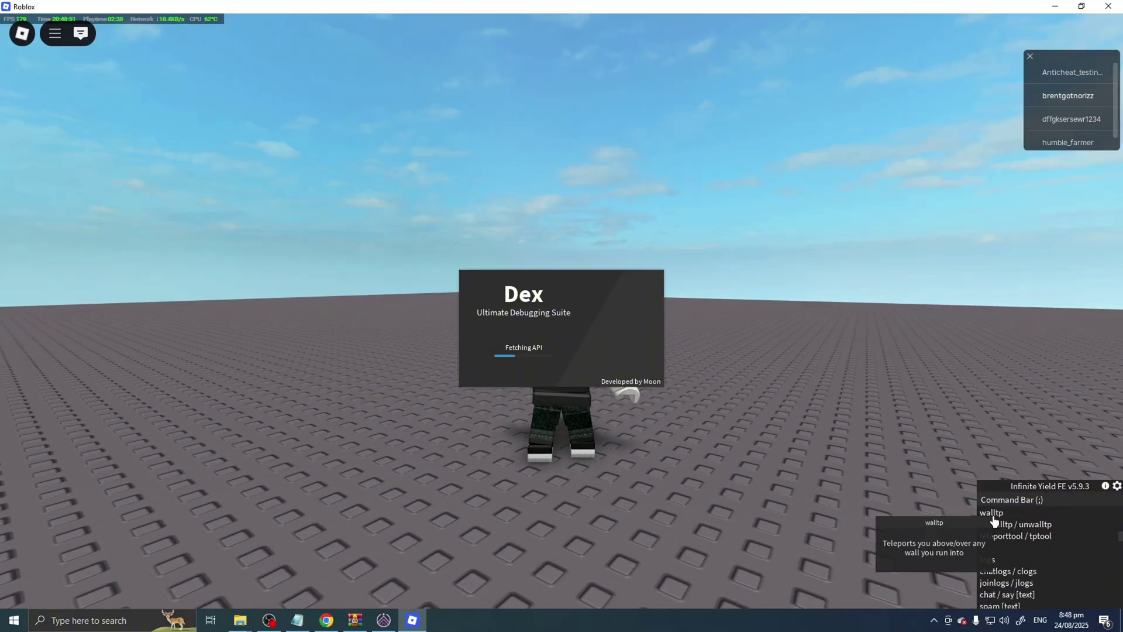
- Filter the Infinite Yield commands by "esp" and run the remotespy command
{"action": "key", "text": "semicolon"}
{"action": "type", "text": "w esp"}
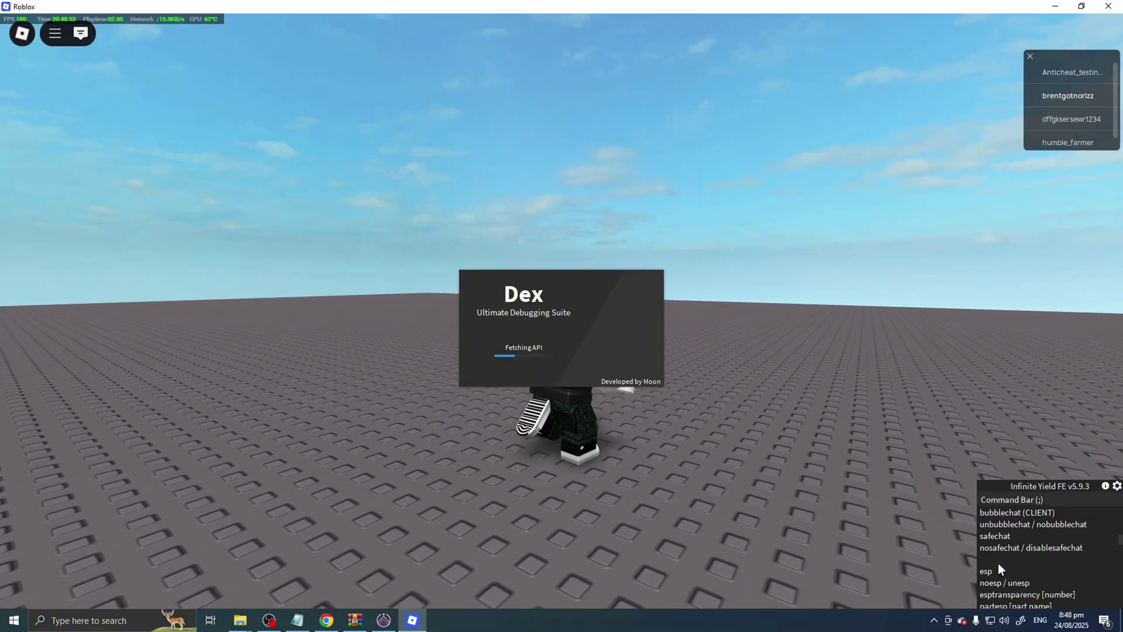
{"action": "key", "text": "Return"}
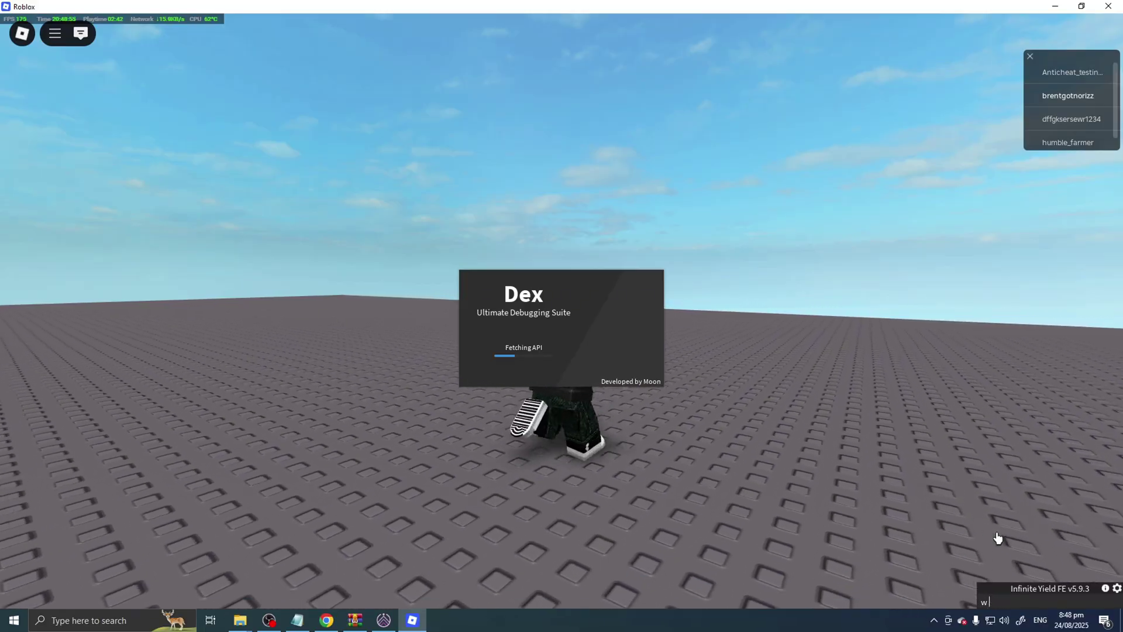
{"action": "key", "text": "semicolon"}
{"action": "type", "text": "remotespy"}
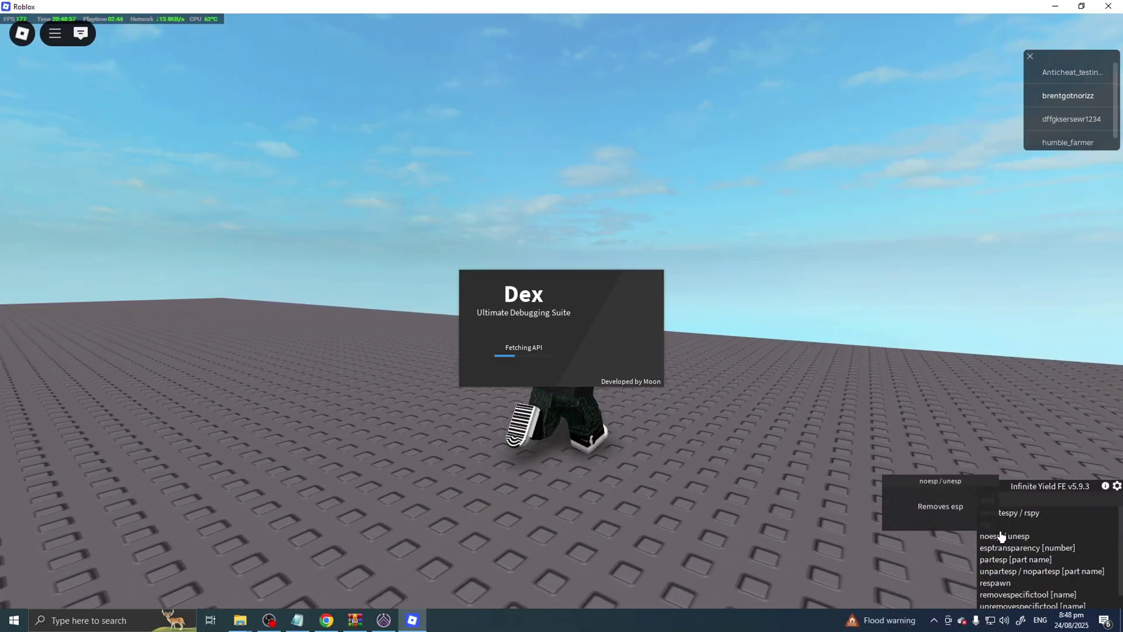
{"action": "key", "text": "Return"}
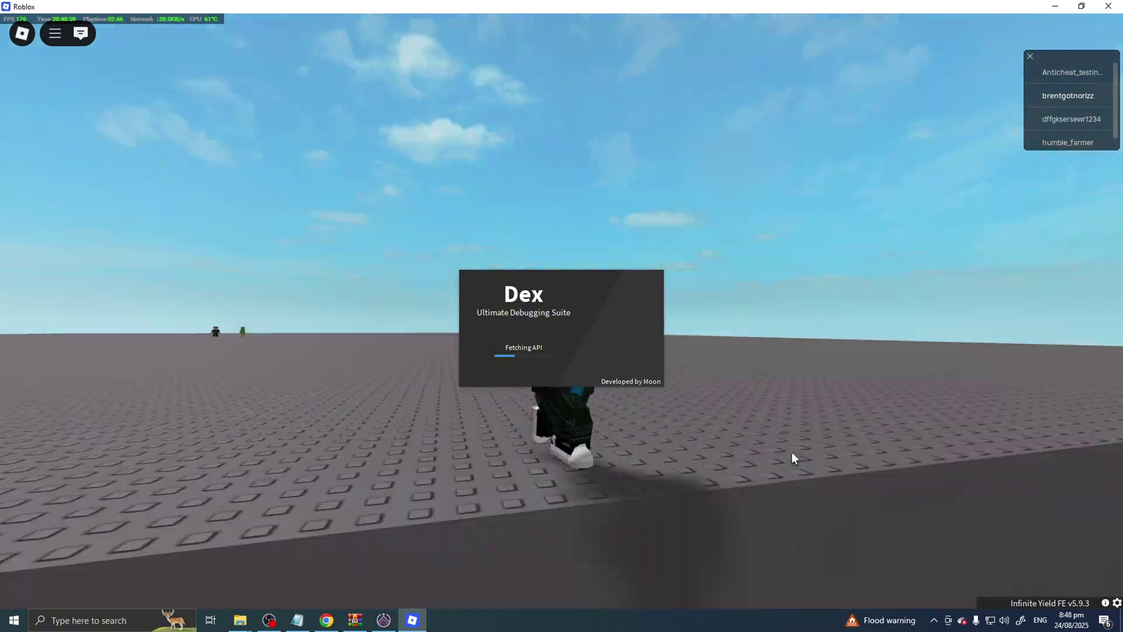
- Collapse the SimpleSpy window and run the character across the baseplate
{"action": "key", "text": "w"}
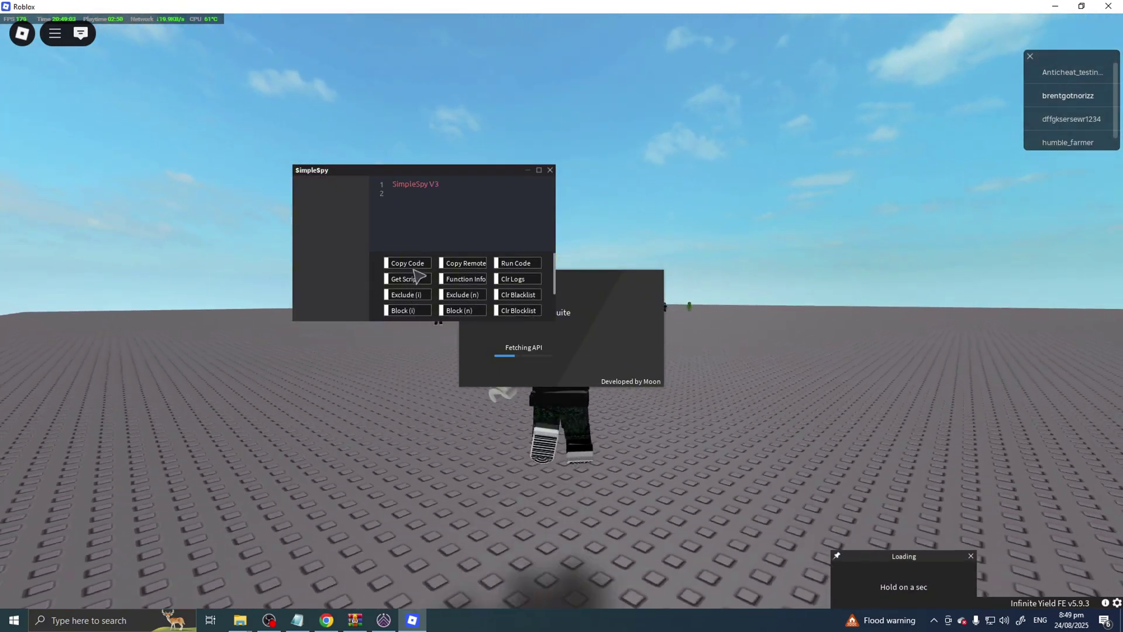
{"action": "left_click", "coordinate": [528, 170]}
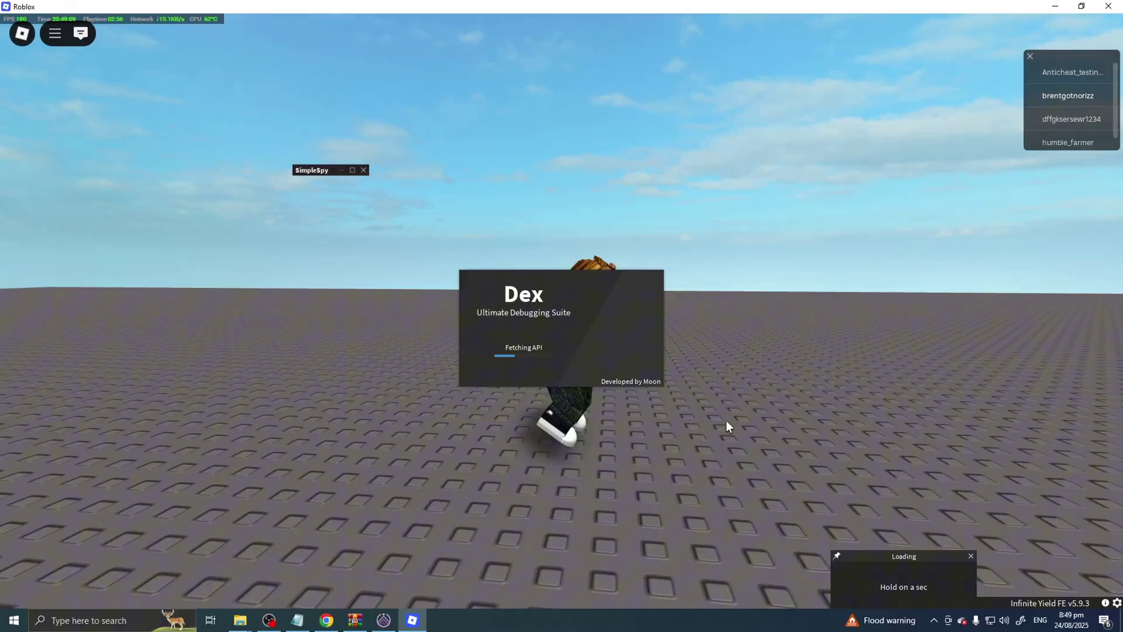
{"action": "right_click", "coordinate": [726, 420]}
{"action": "key", "text": "w"}
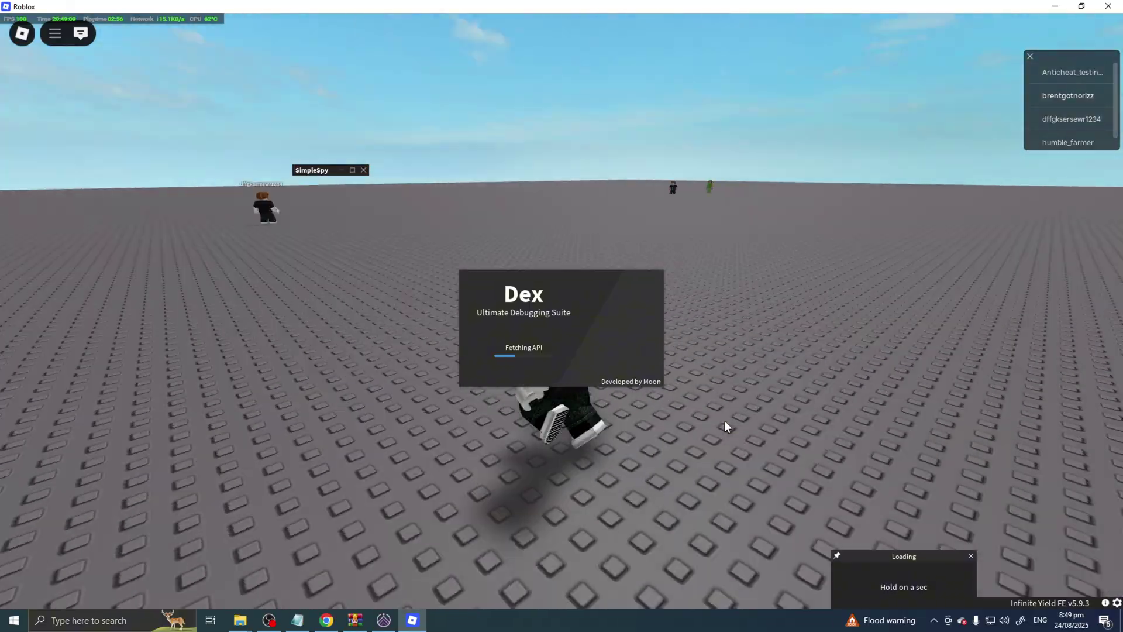